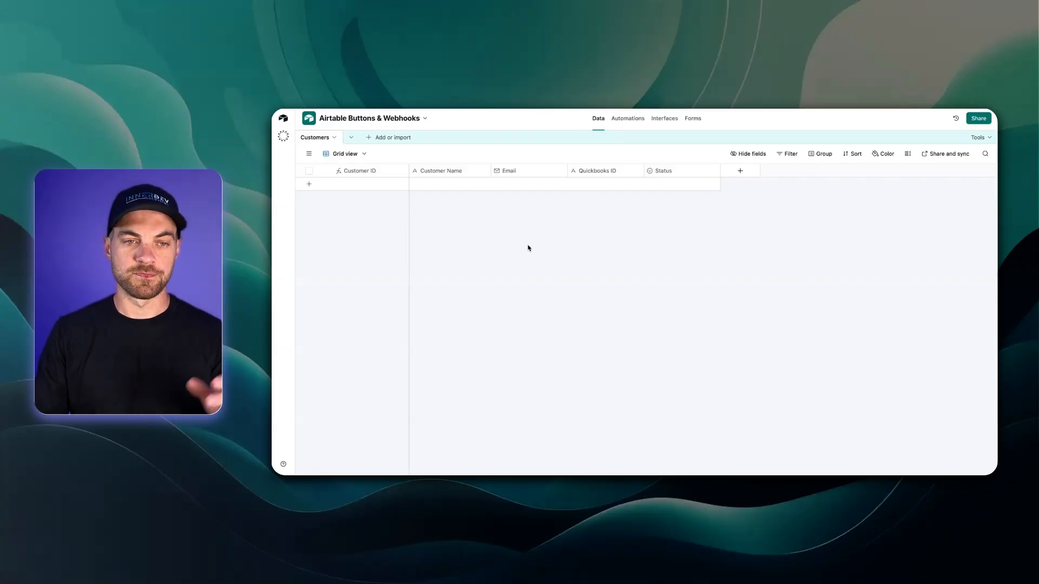
# Step: Add a new customer row named TEST COMPANY and start entering its company e-mail address
pyautogui.click(309, 184)
pyautogui.click(430, 187)
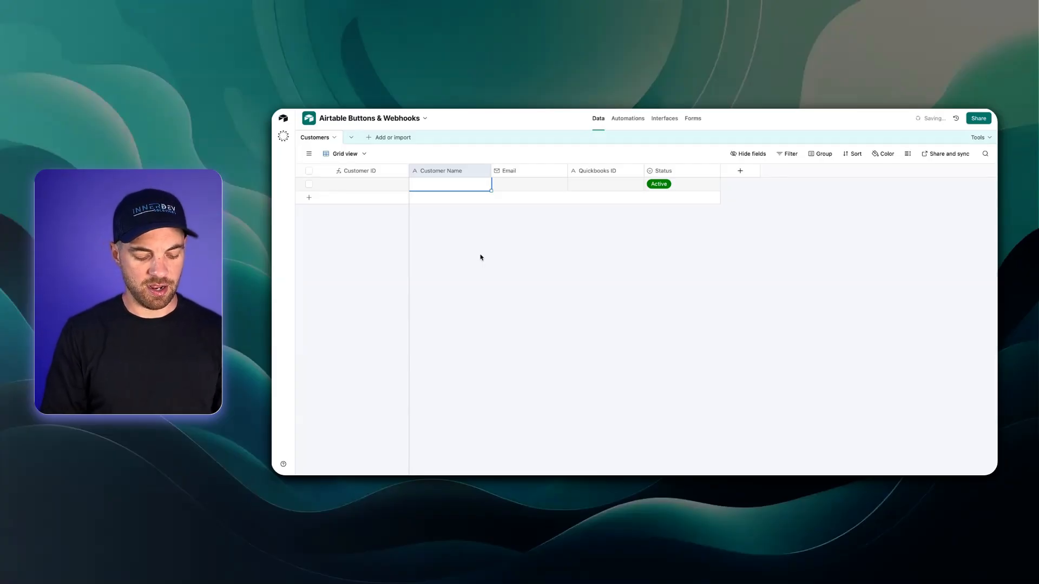
pyautogui.write('TEST COM')
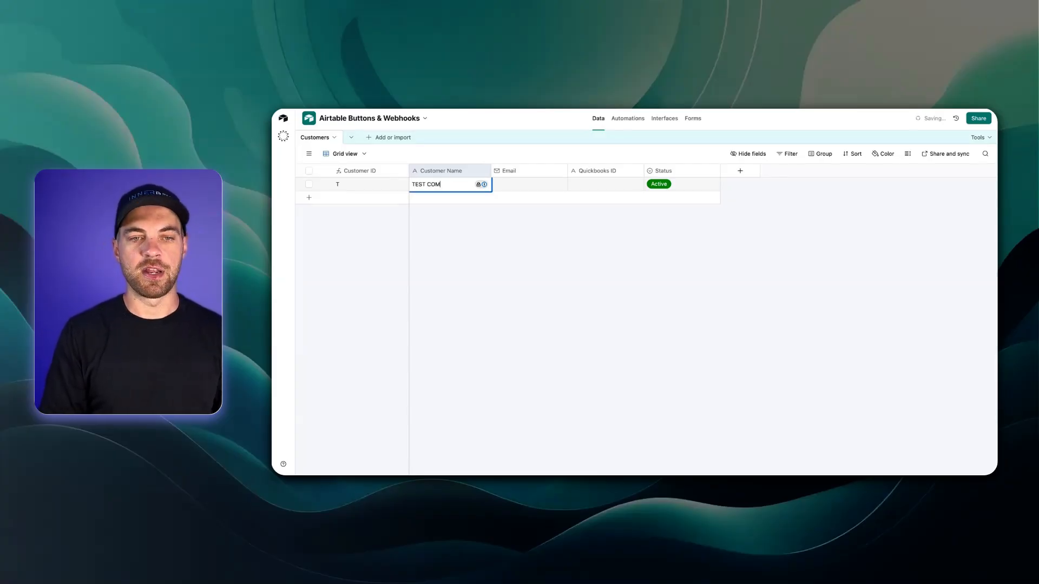
pyautogui.write('PANY')
pyautogui.press('Tab')
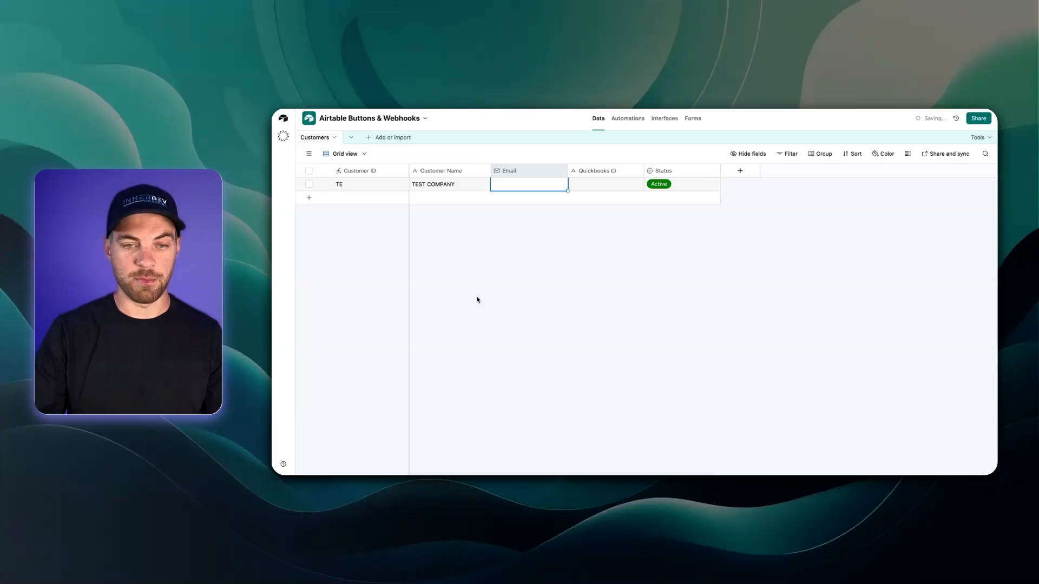
pyautogui.write('za')
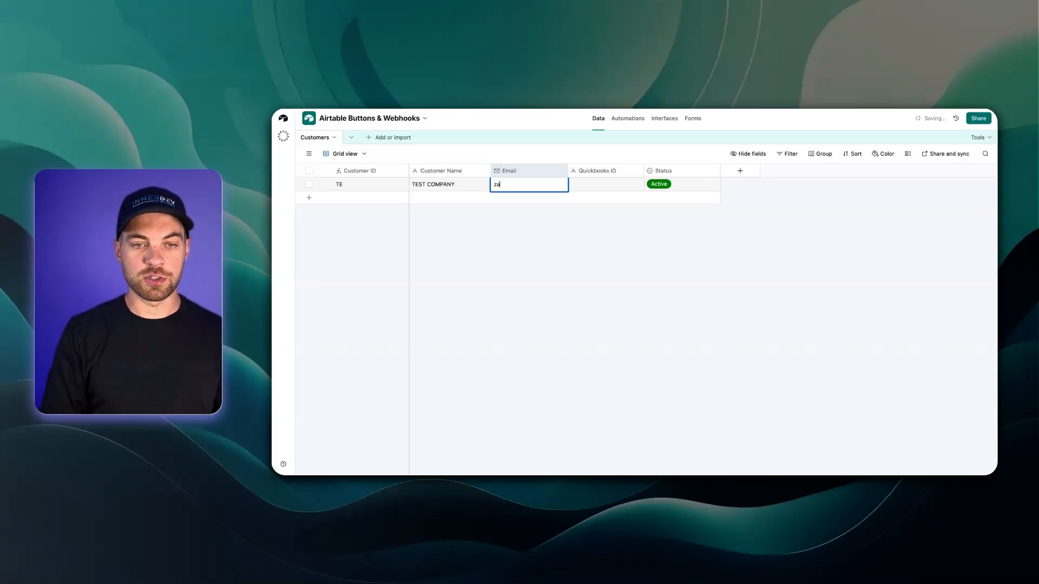
pyautogui.press('BackSpace')
pyautogui.press('BackSpace')
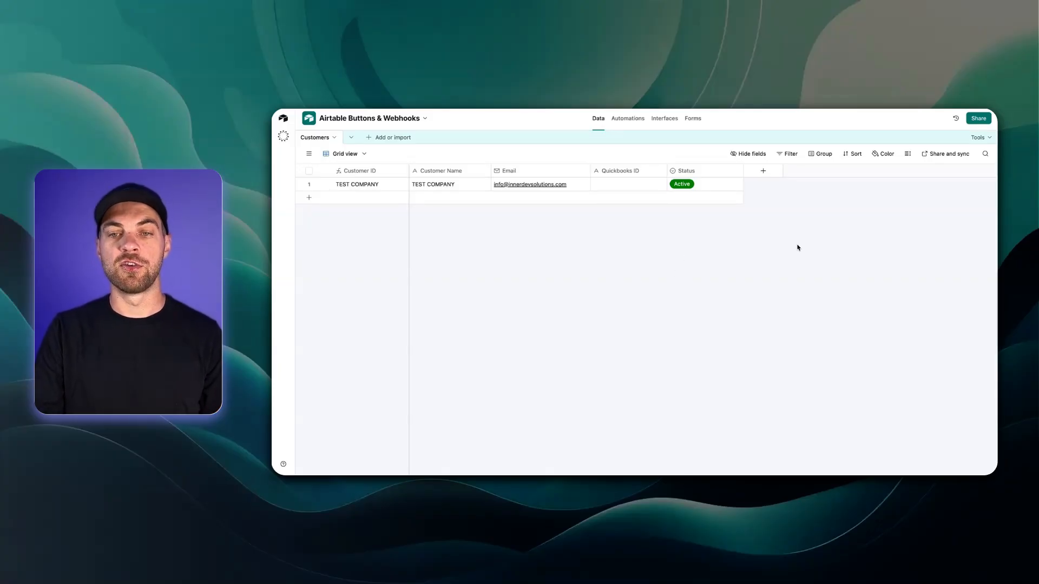
# Step: Create a formula field 'Webhook URL - Relay' with an empty "" formula and widen its column
pyautogui.click(763, 171)
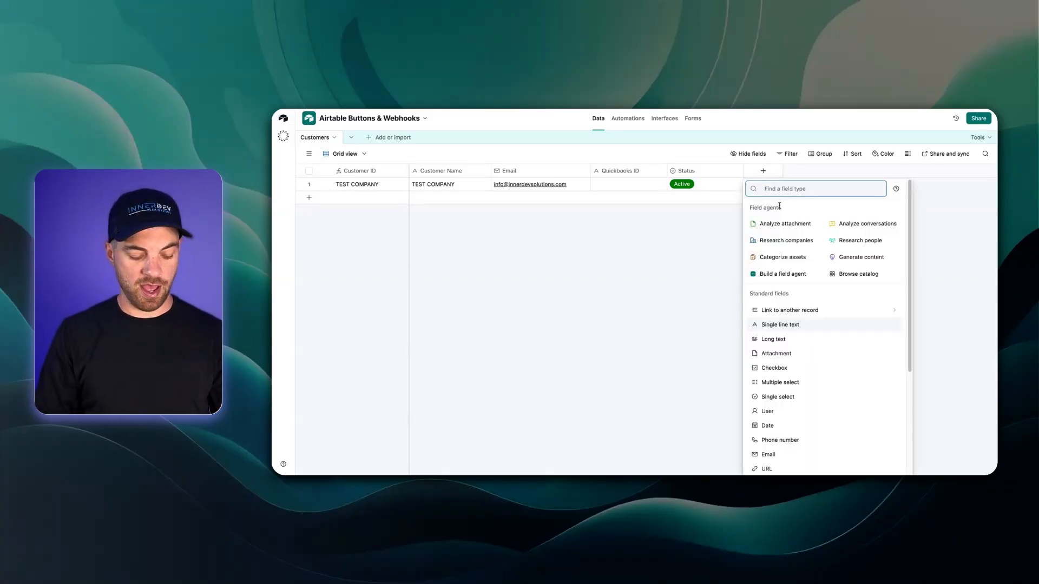
pyautogui.write('form')
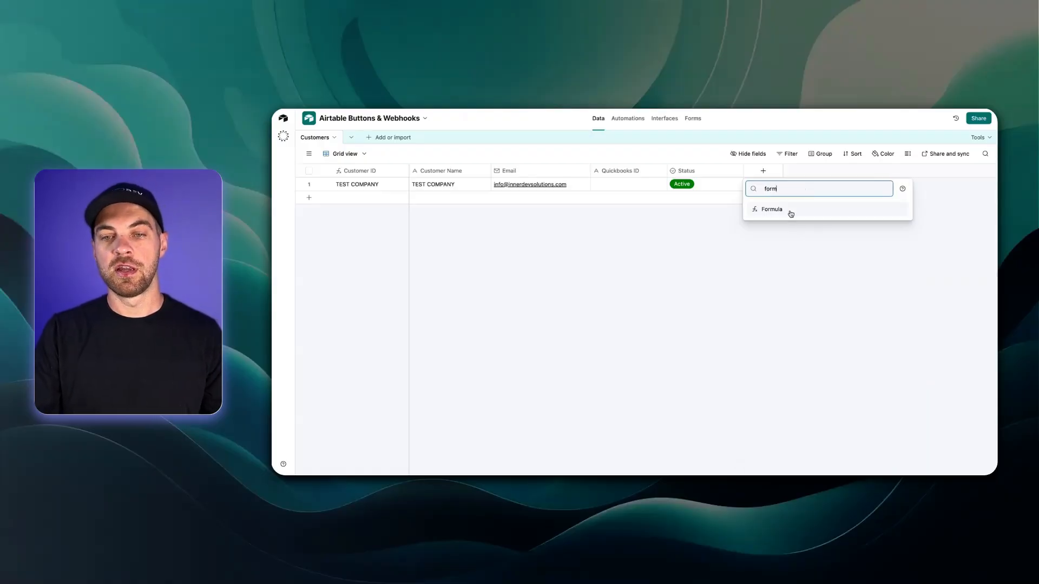
pyautogui.click(791, 214)
pyautogui.click(799, 256)
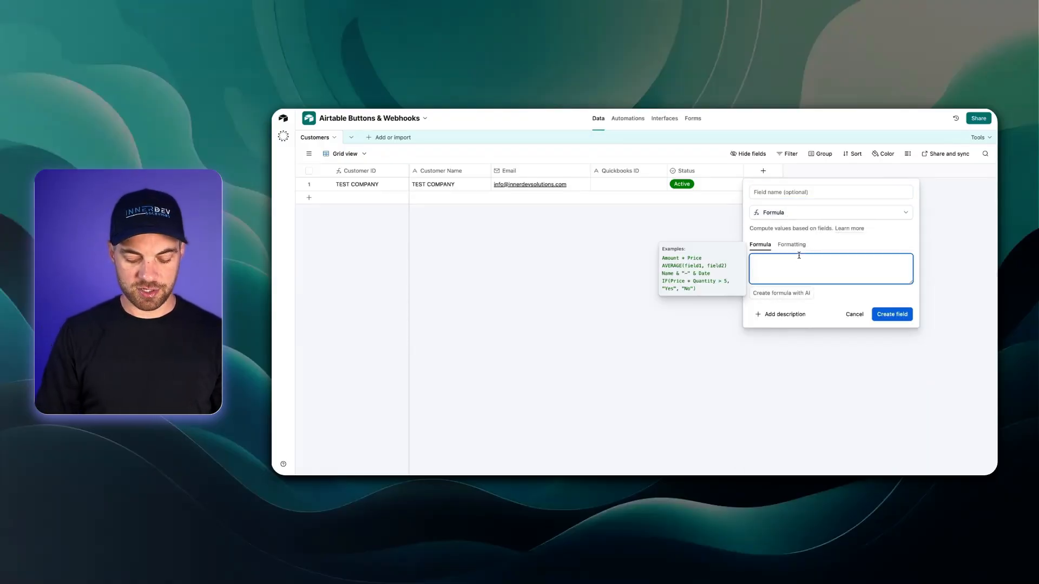
pyautogui.write('""')
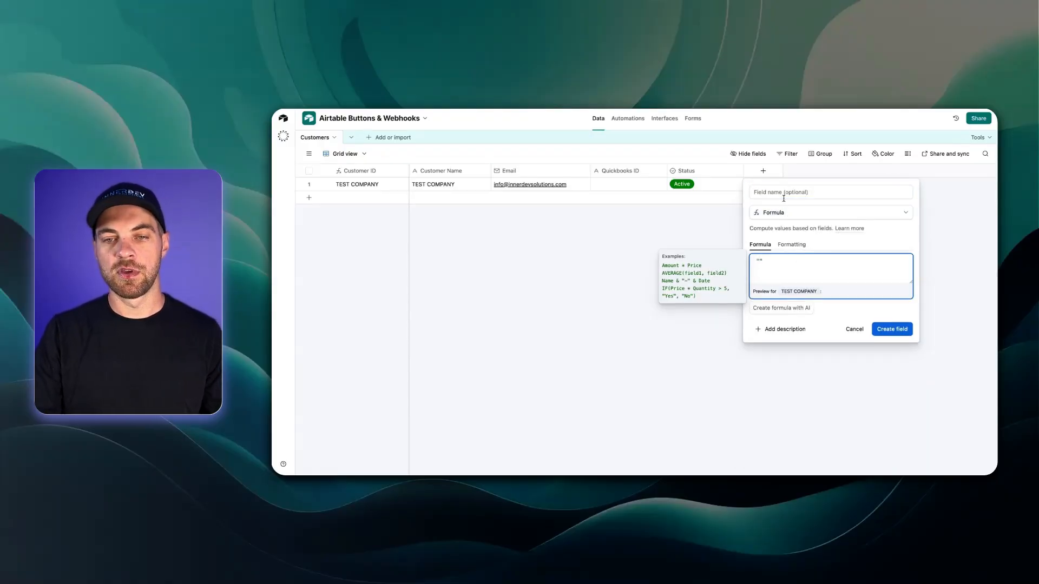
pyautogui.click(784, 196)
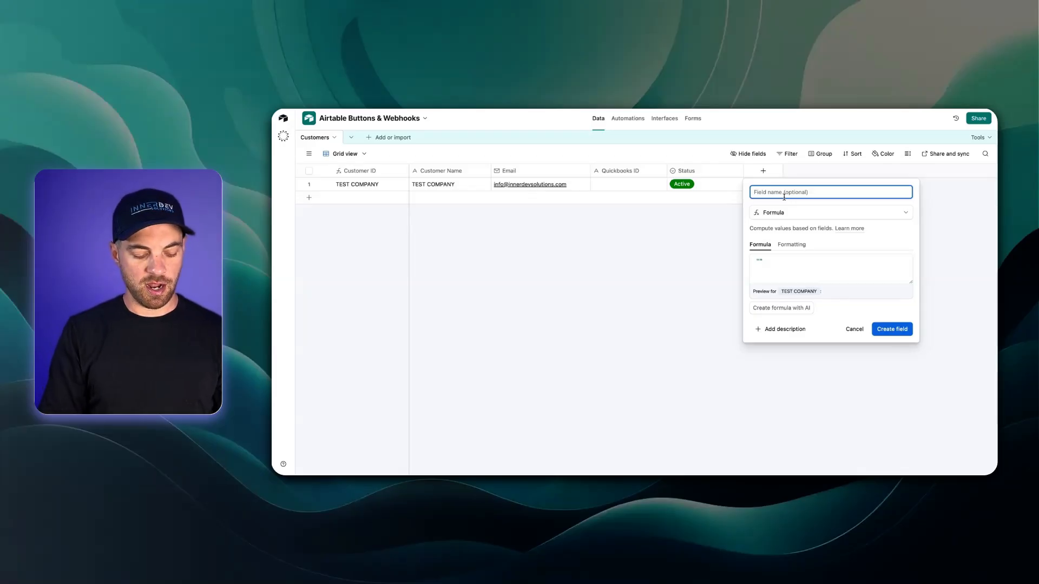
pyautogui.write('Webhook')
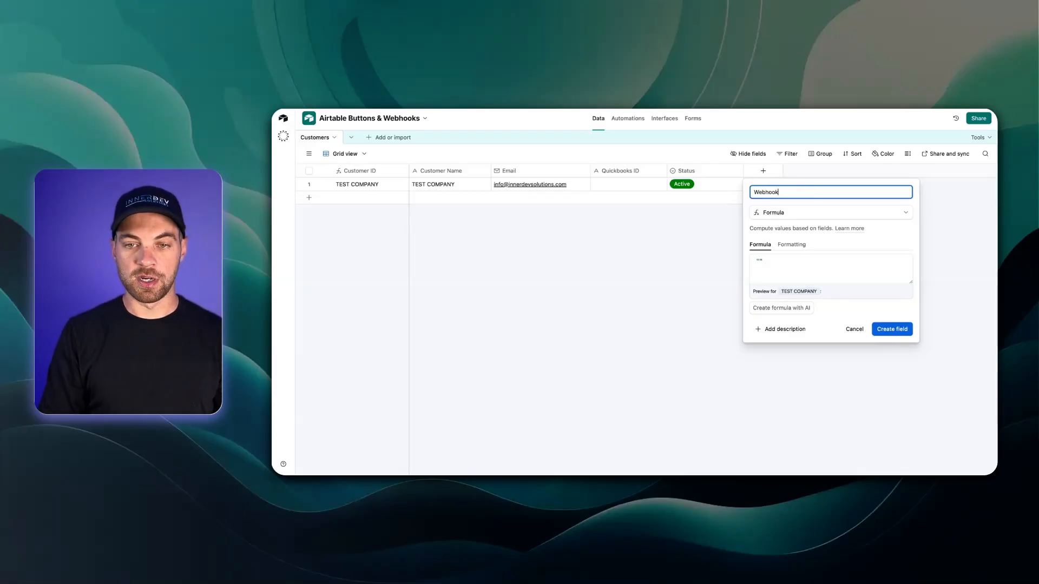
pyautogui.write(' URL - Relay')
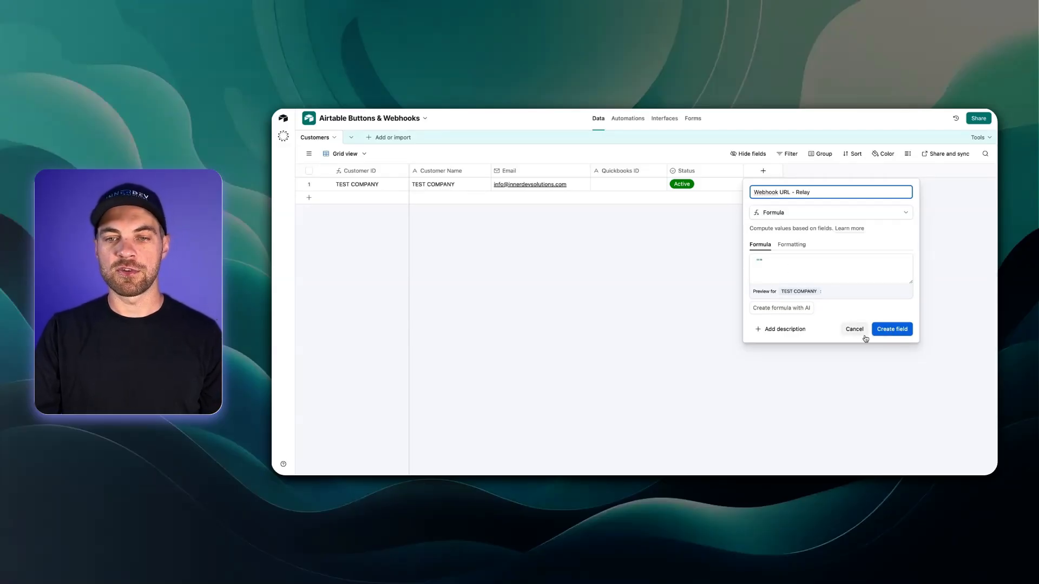
pyautogui.click(885, 332)
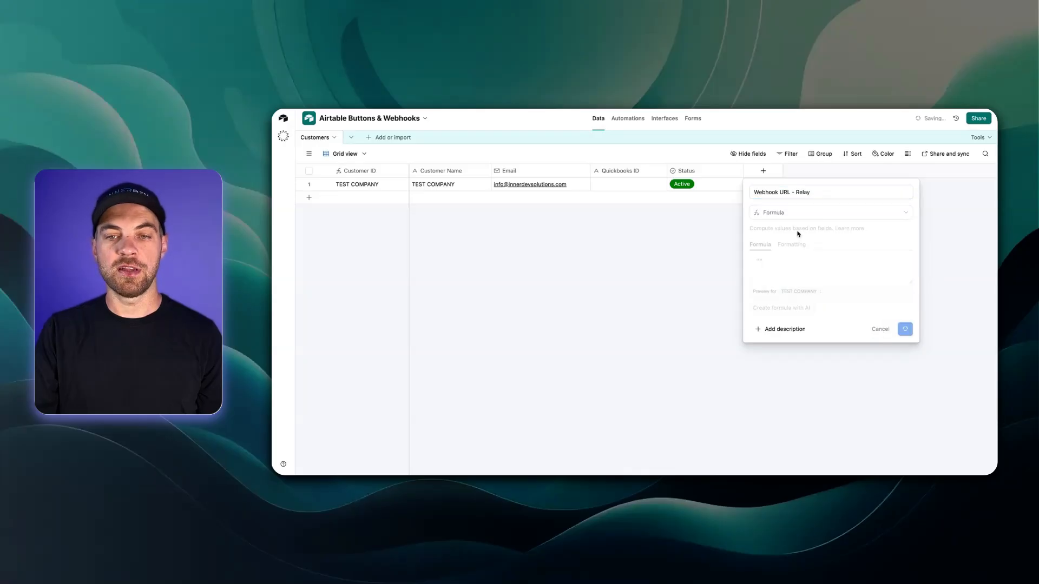
pyautogui.moveTo(815, 174); pyautogui.dragTo(834, 172)
# Step: Duplicate the Webhook URL - Relay field and rename the copy to 'Webhook URL - Make'
pyautogui.rightClick(791, 175)
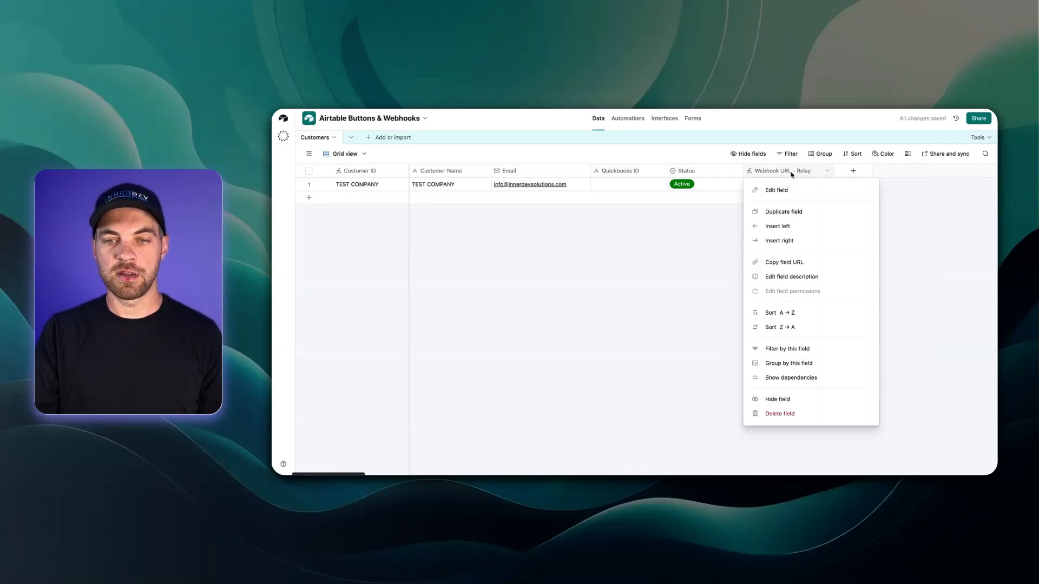
pyautogui.click(790, 211)
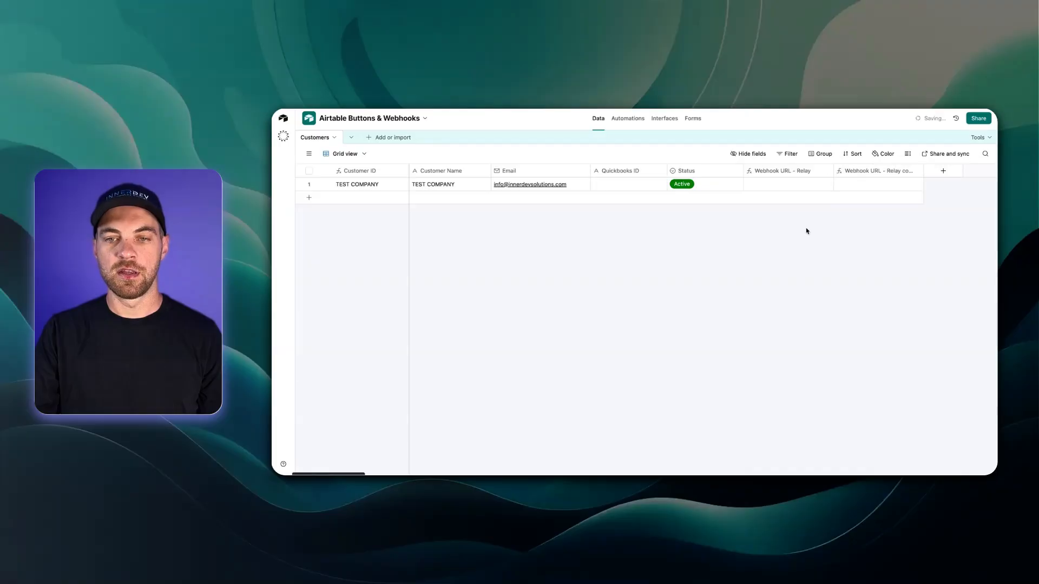
pyautogui.doubleClick(858, 172)
pyautogui.click(908, 193)
pyautogui.moveTo(908, 194); pyautogui.dragTo(878, 193)
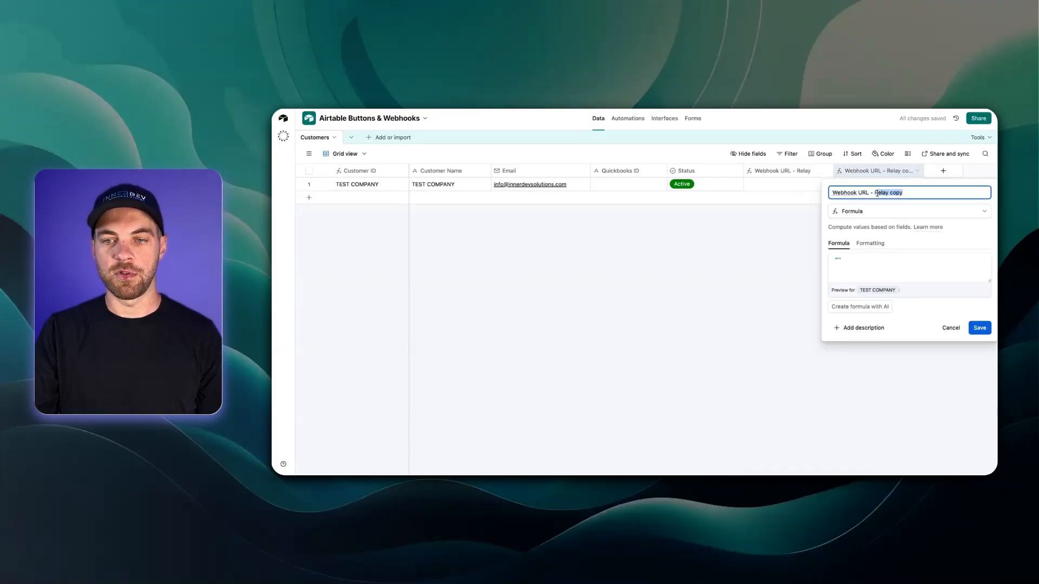
pyautogui.write('Make')
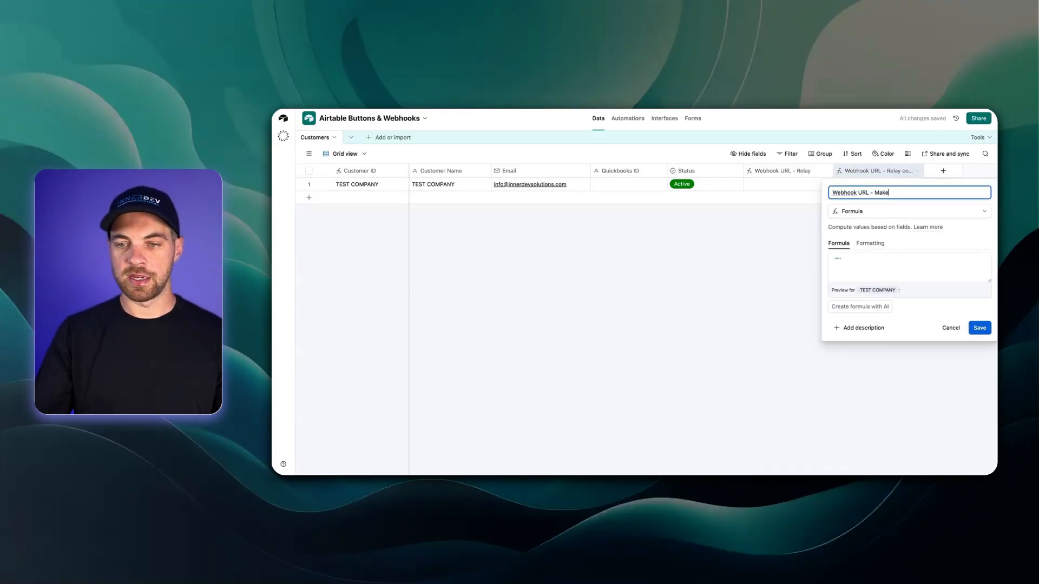
pyautogui.press('Return')
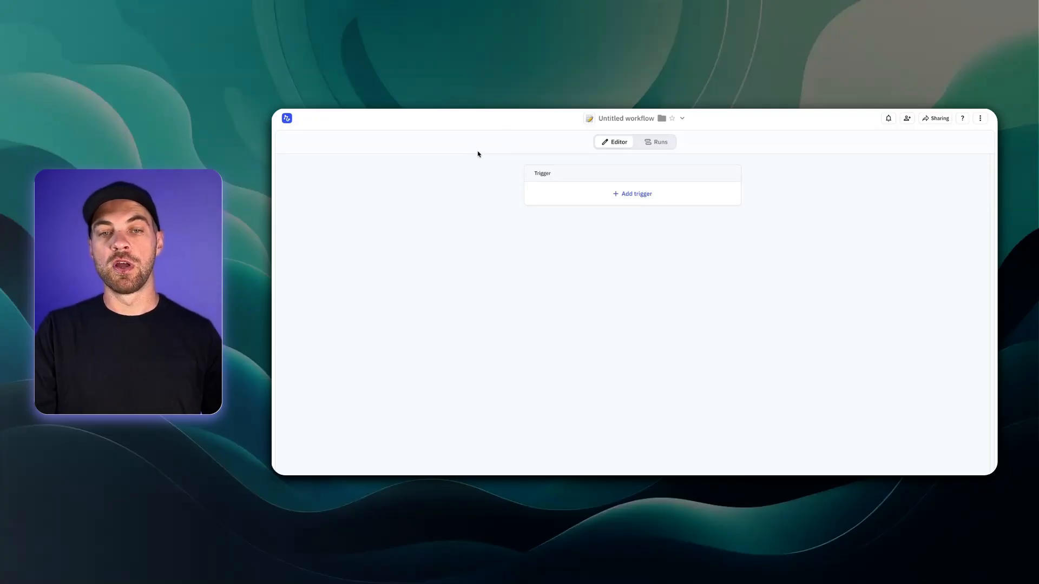
# Step: Rename the Relay.app workflow to 'Webook from Airtable Button' and show the trigger choices
pyautogui.click(612, 121)
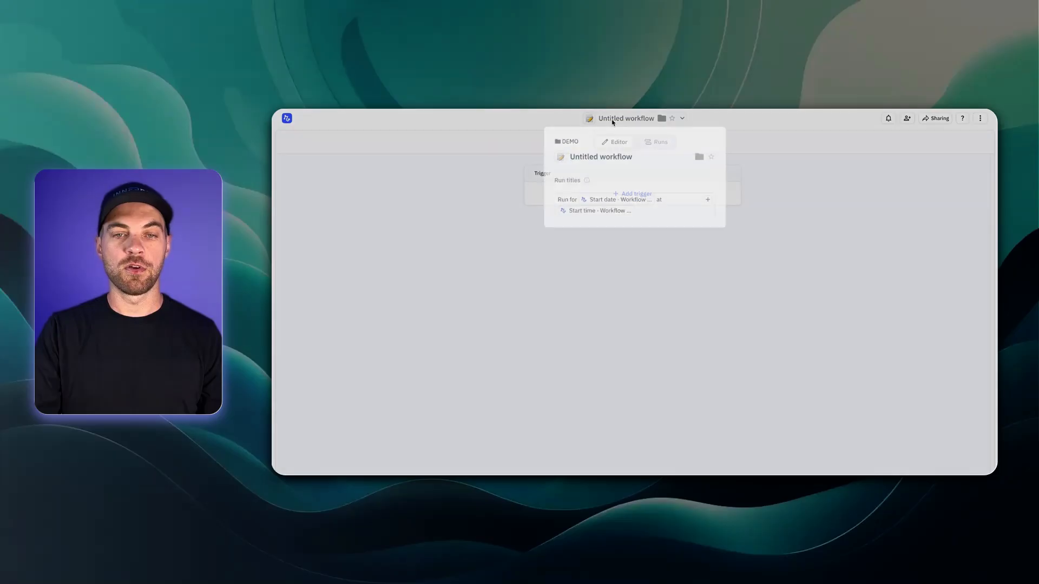
pyautogui.write('Webo')
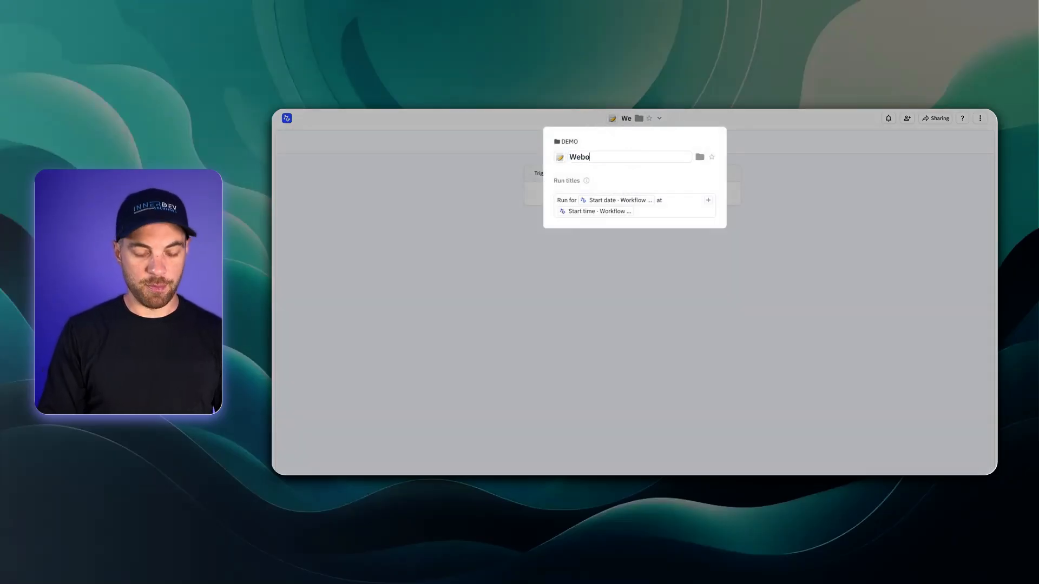
pyautogui.write('ok from Ai')
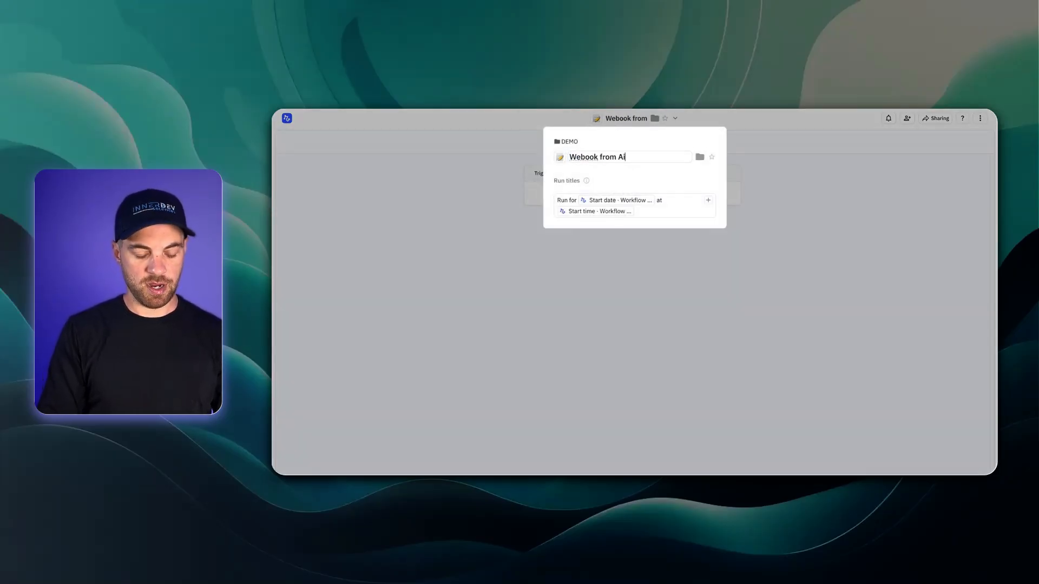
pyautogui.write('rtable Button')
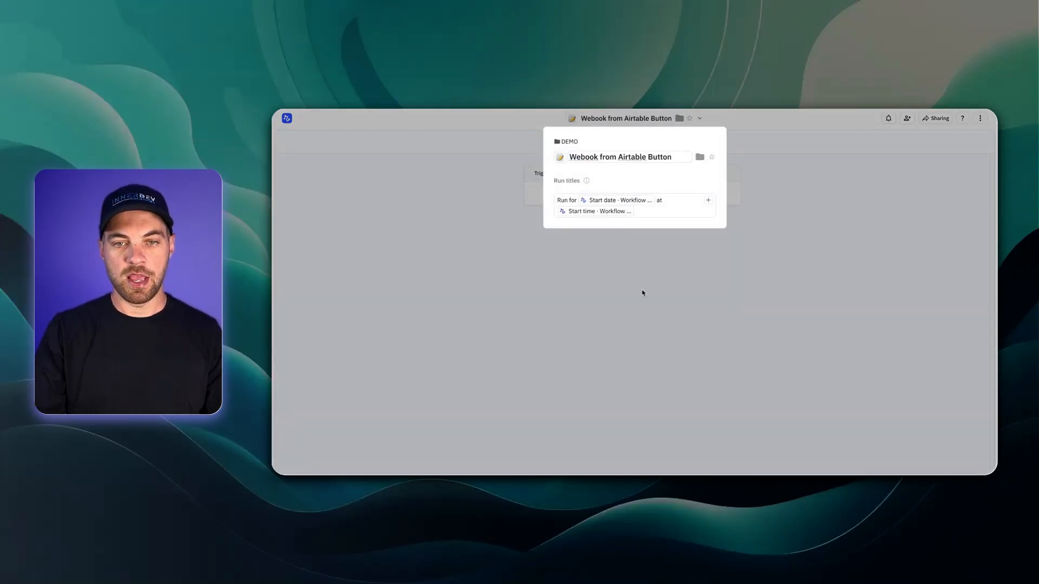
pyautogui.click(734, 318)
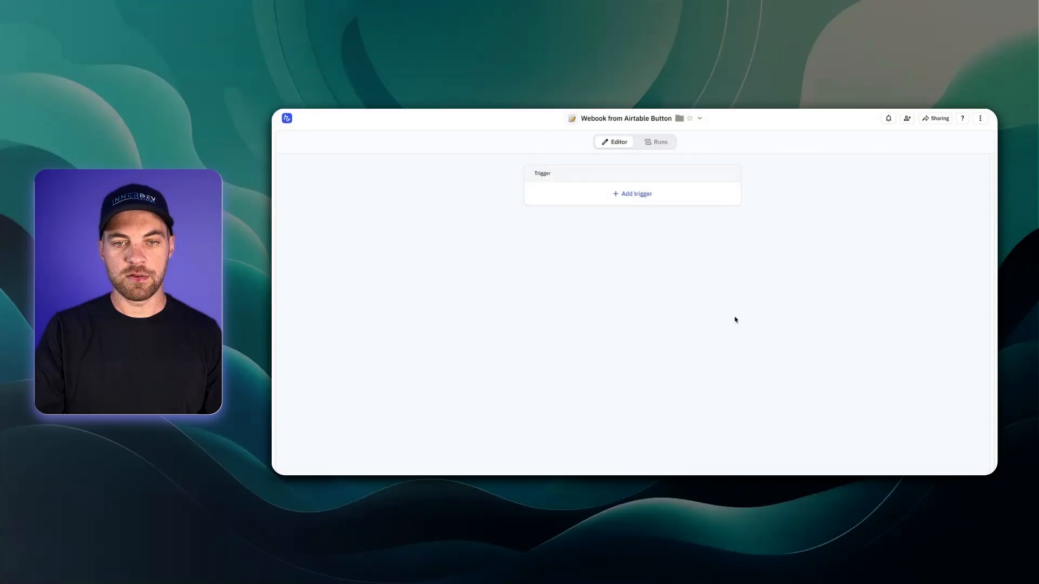
pyautogui.click(639, 194)
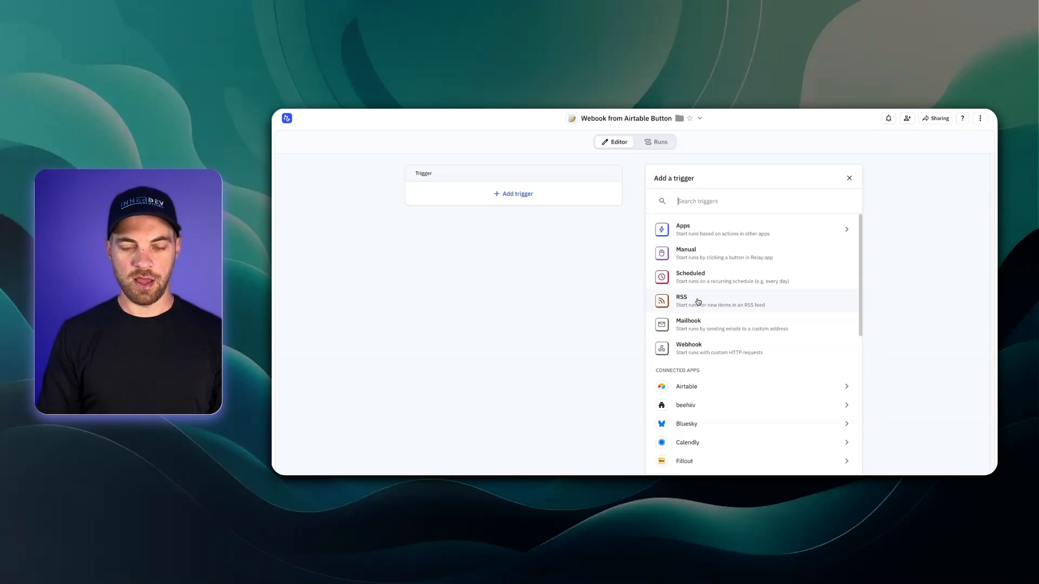
# Step: Add a 'Webhook is called' trigger to the workflow
pyautogui.click(700, 349)
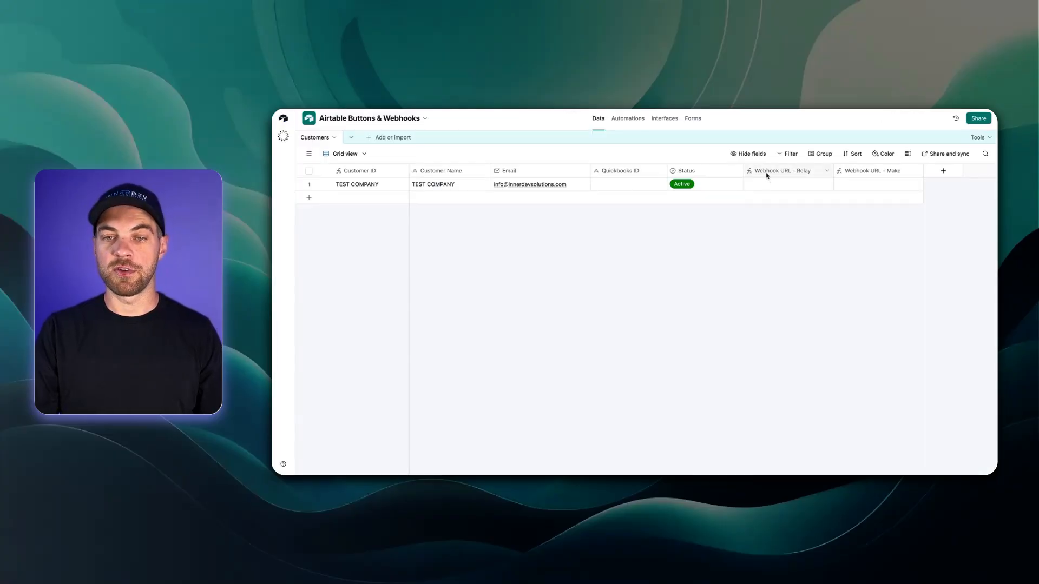
# Step: Set the Webhook URL - Relay formula to the pasted Relay webhook URL & RECORD_ID() and save
pyautogui.doubleClick(766, 175)
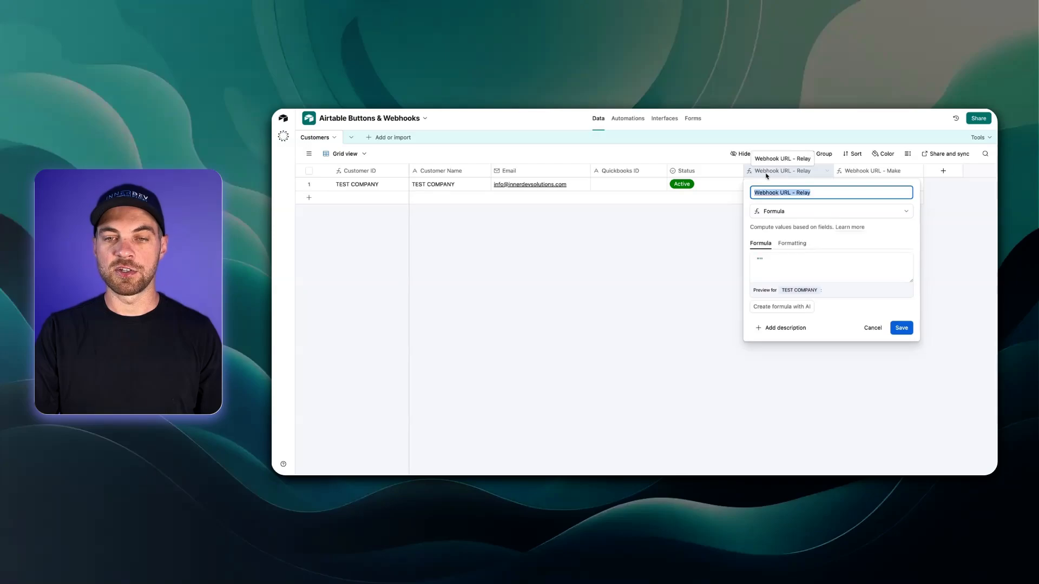
pyautogui.click(759, 259)
pyautogui.write('""')
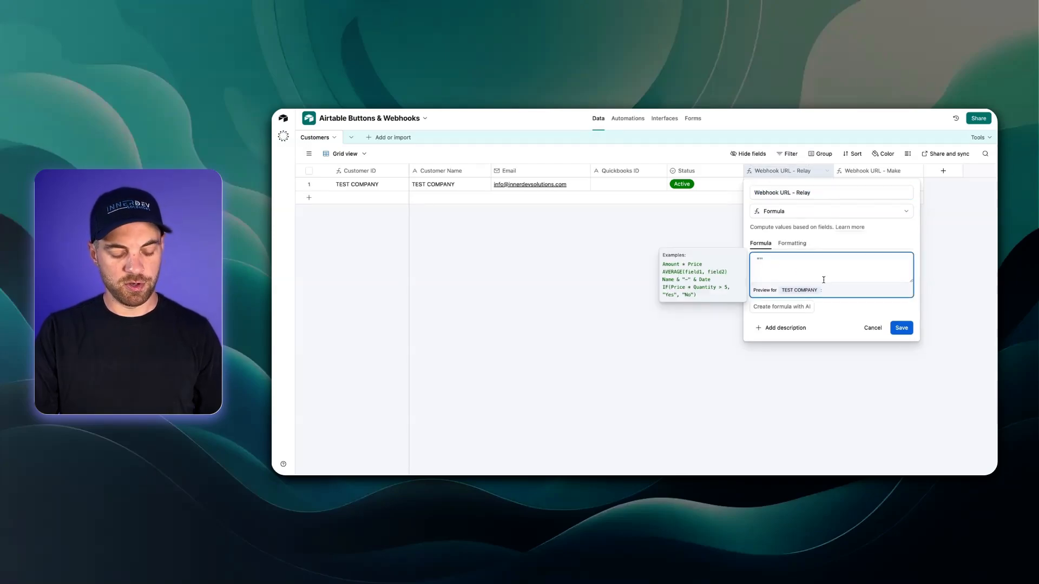
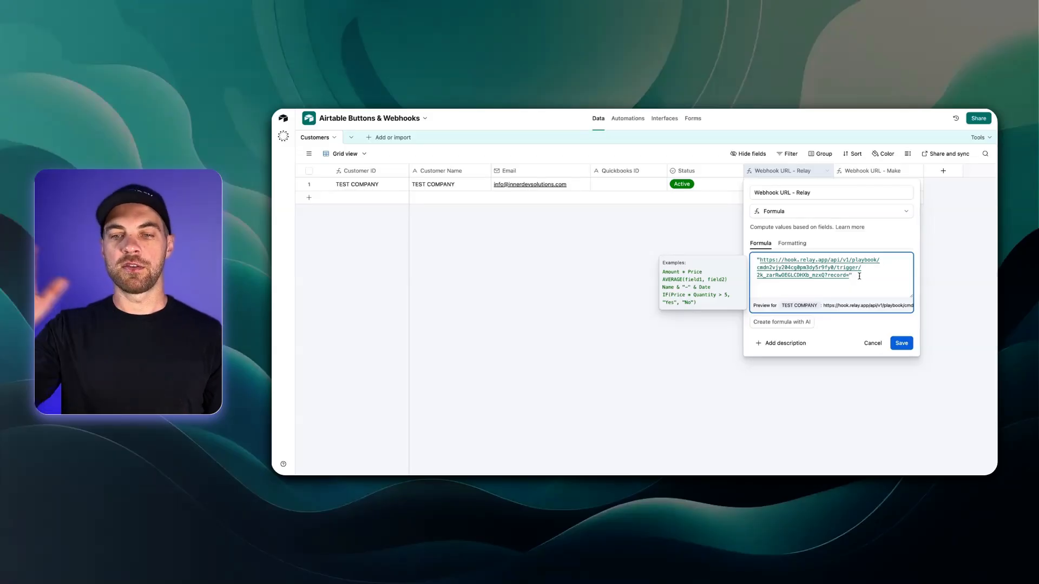
pyautogui.write('& ')
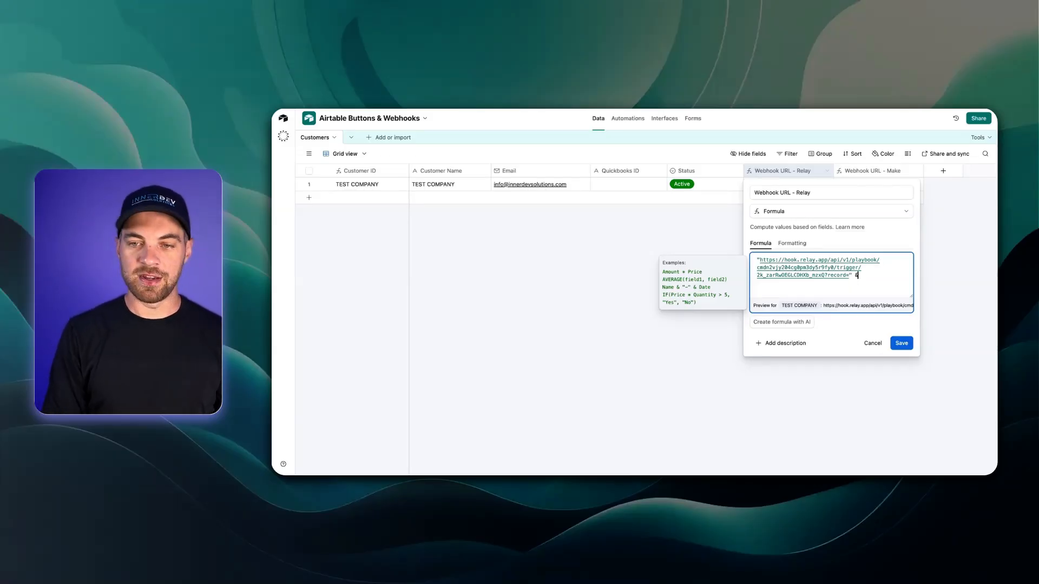
pyautogui.write('recor')
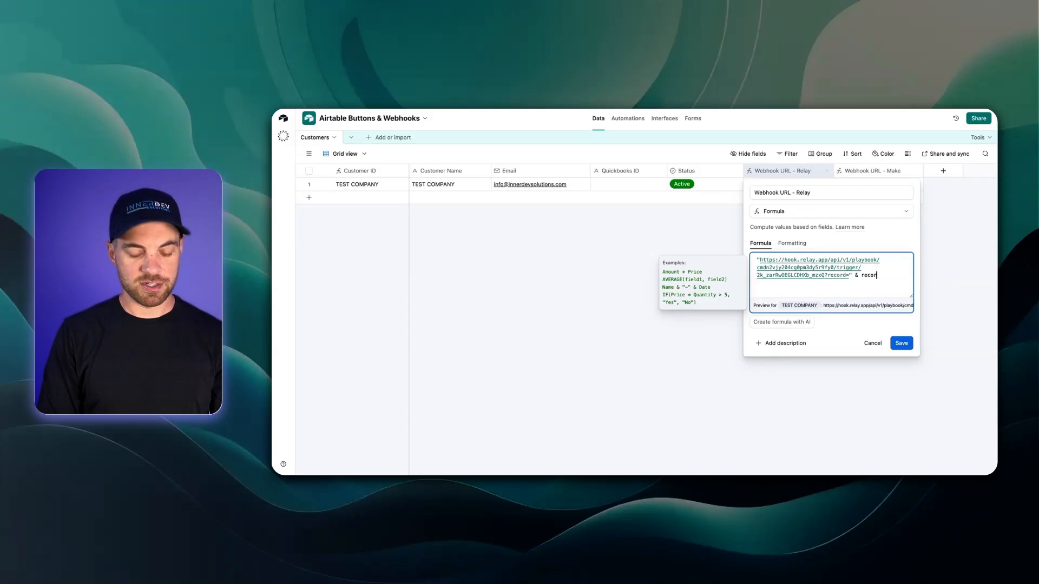
pyautogui.click(772, 333)
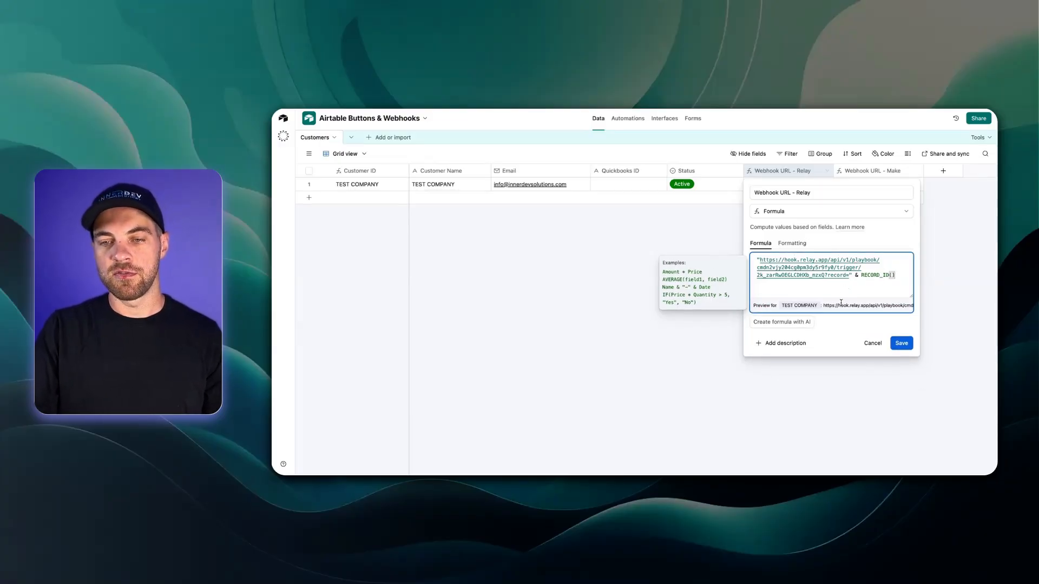
pyautogui.click(903, 341)
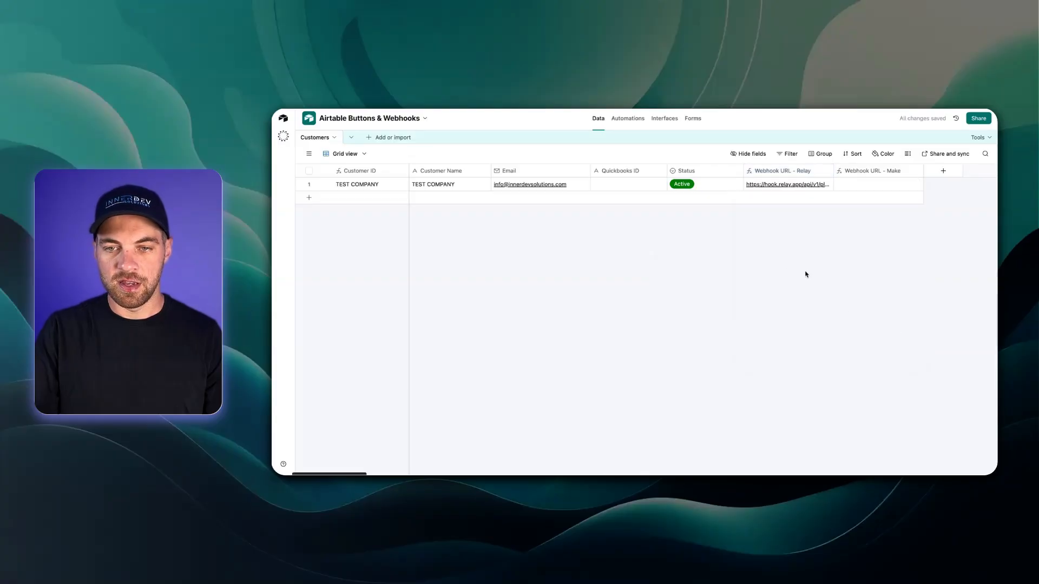
# Step: Widen the Webhook URL - Relay column to show full URLs and add a second, empty customer row
pyautogui.moveTo(834, 171); pyautogui.dragTo(977, 176)
pyautogui.hscroll(3, 862, 190)
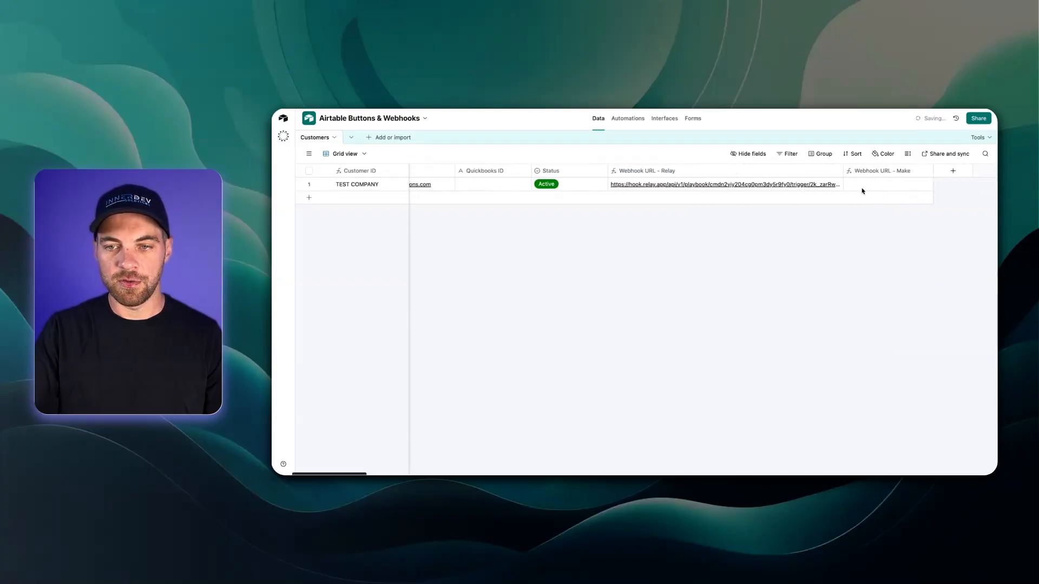
pyautogui.moveTo(844, 172); pyautogui.dragTo(921, 183)
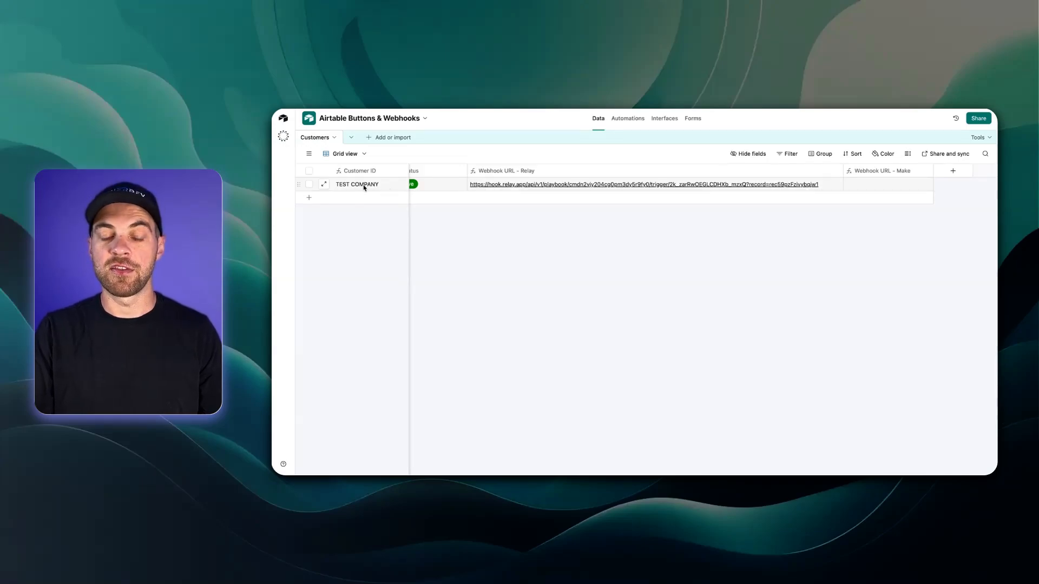
pyautogui.click(383, 198)
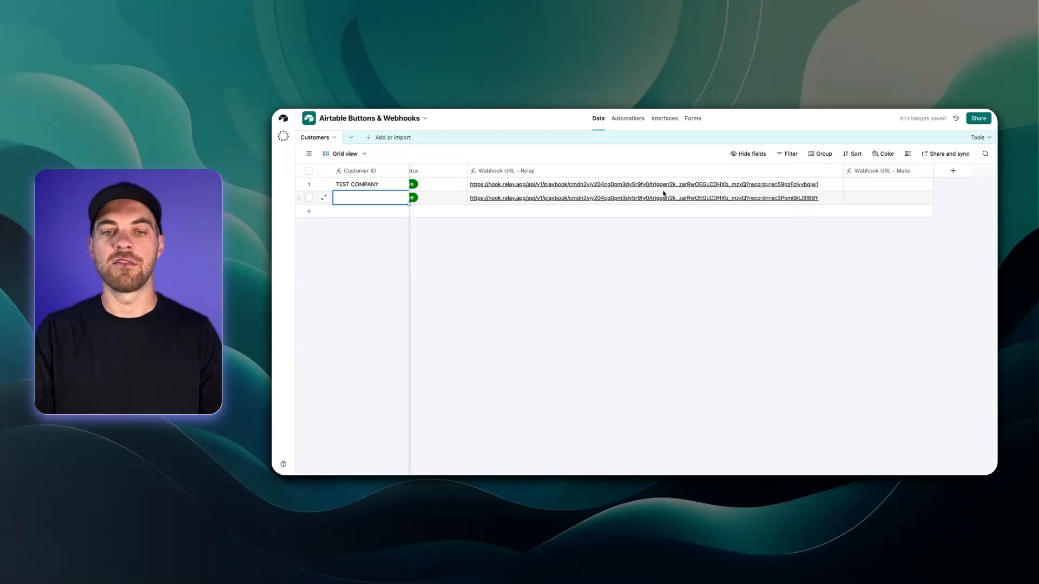
pyautogui.click(602, 251)
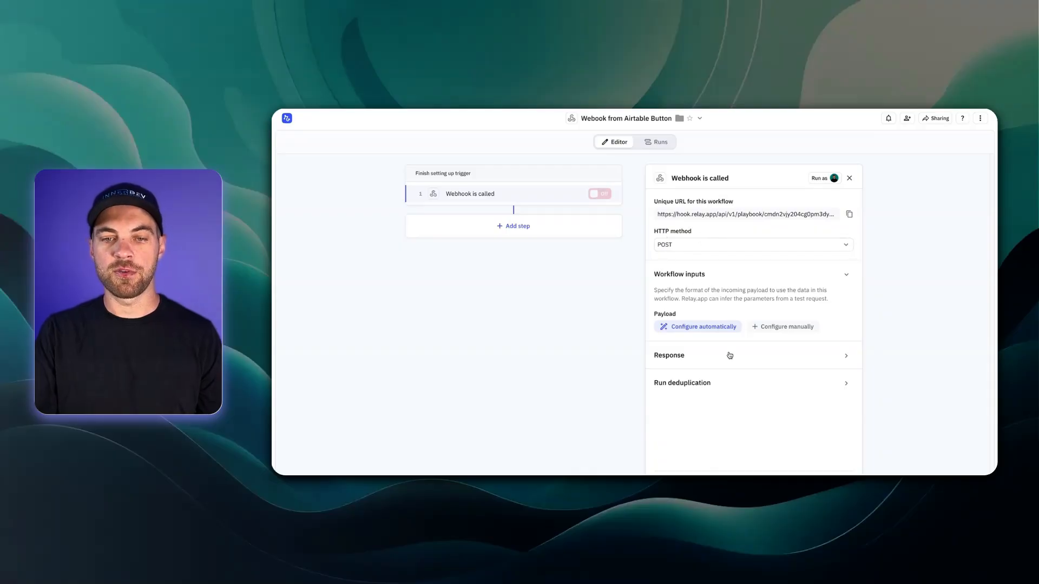
# Step: Auto-configure the webhook trigger by opening a record's webhook URL as a test, then save it
pyautogui.click(706, 330)
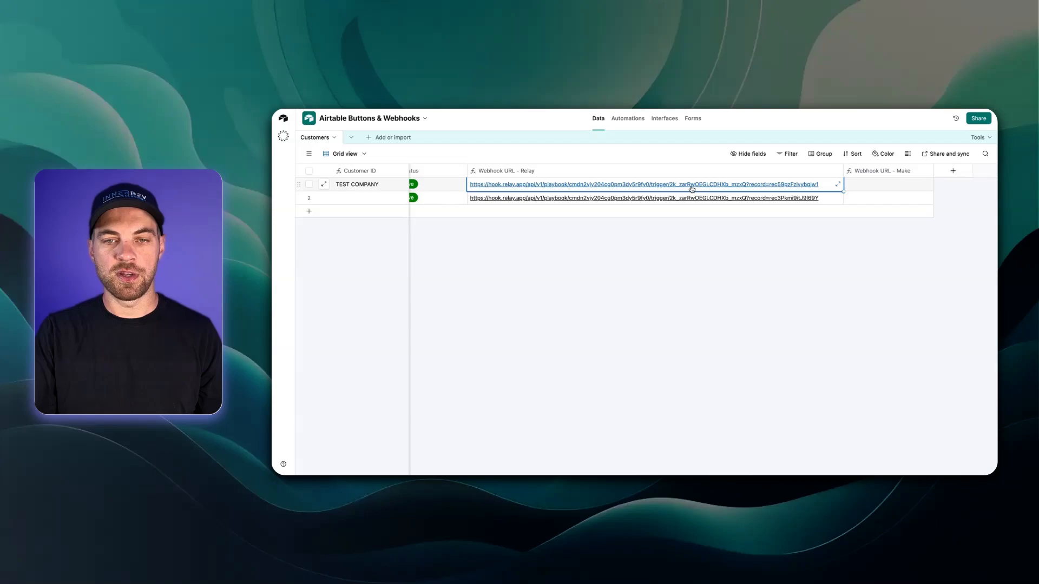
pyautogui.click(692, 185)
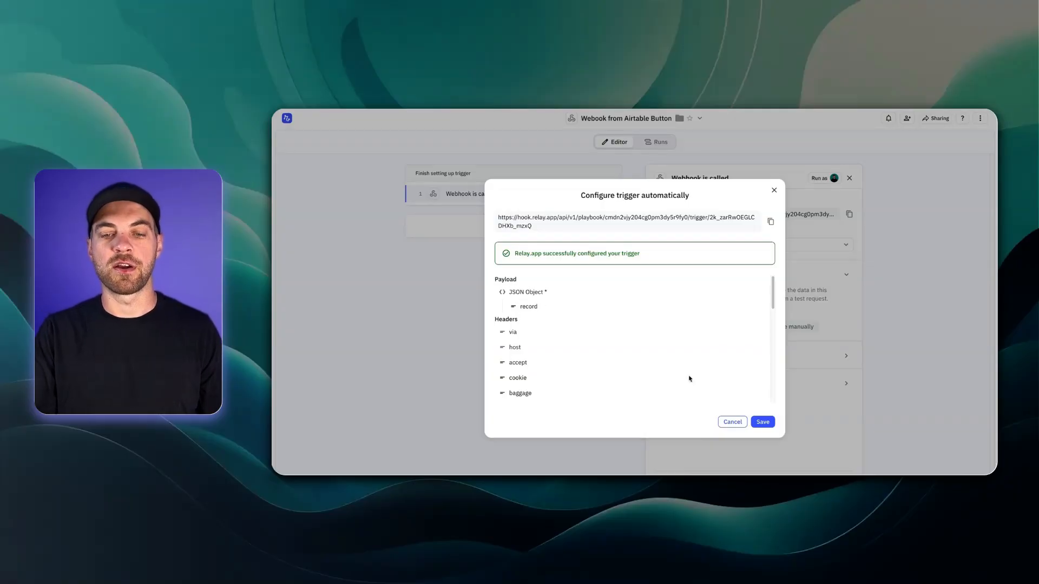
pyautogui.click(760, 427)
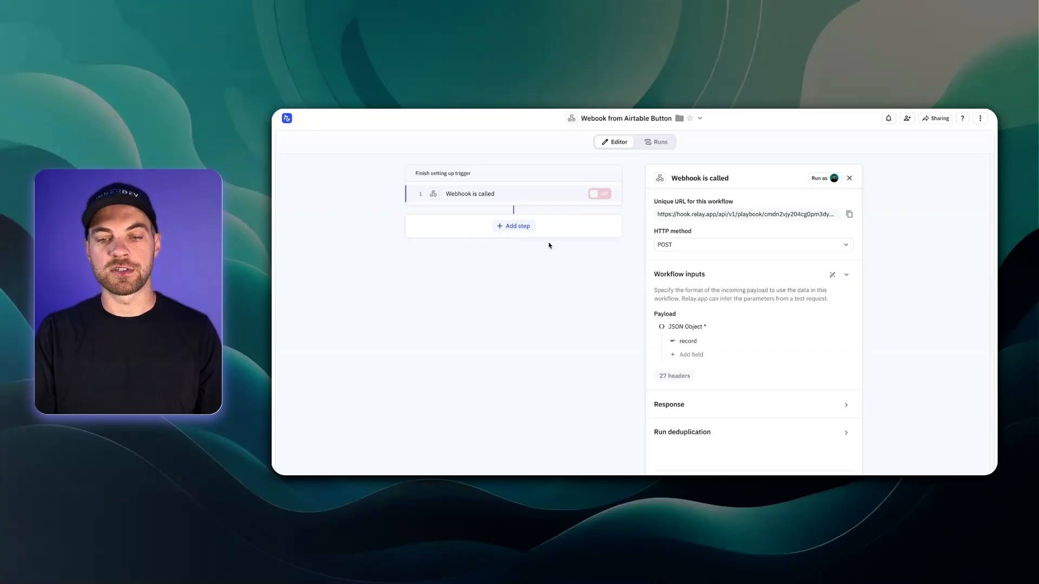
pyautogui.press('Escape')
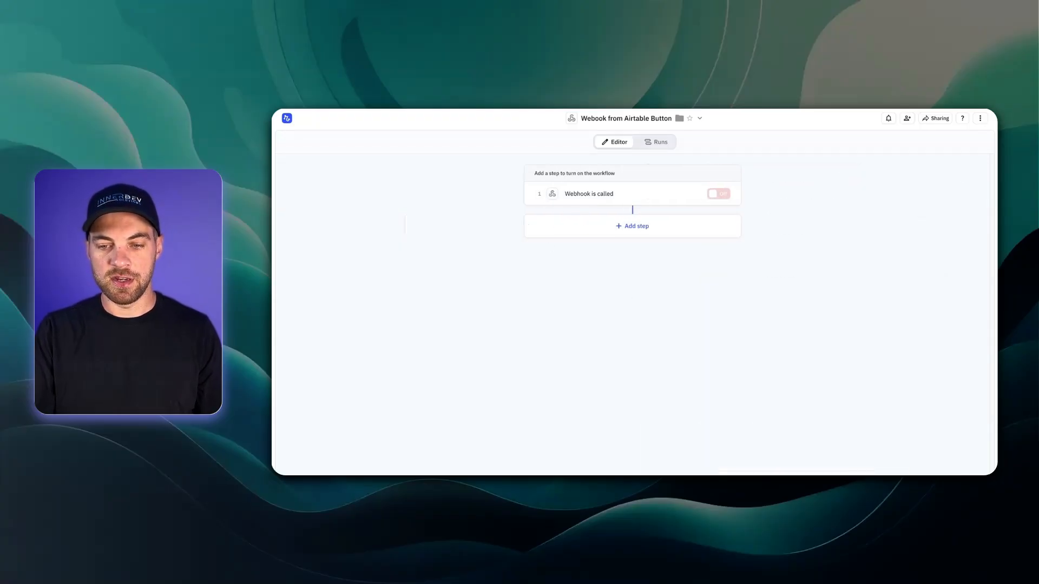
# Step: Add an Airtable 'Find record(s)' step on the Customers table, returning a single record
pyautogui.click(635, 227)
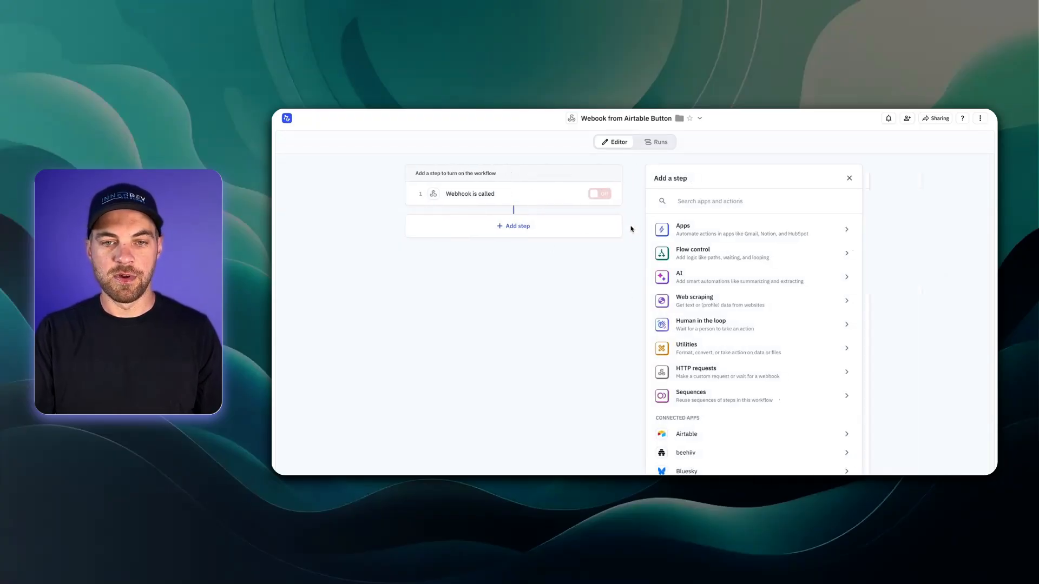
pyautogui.write('airtabl')
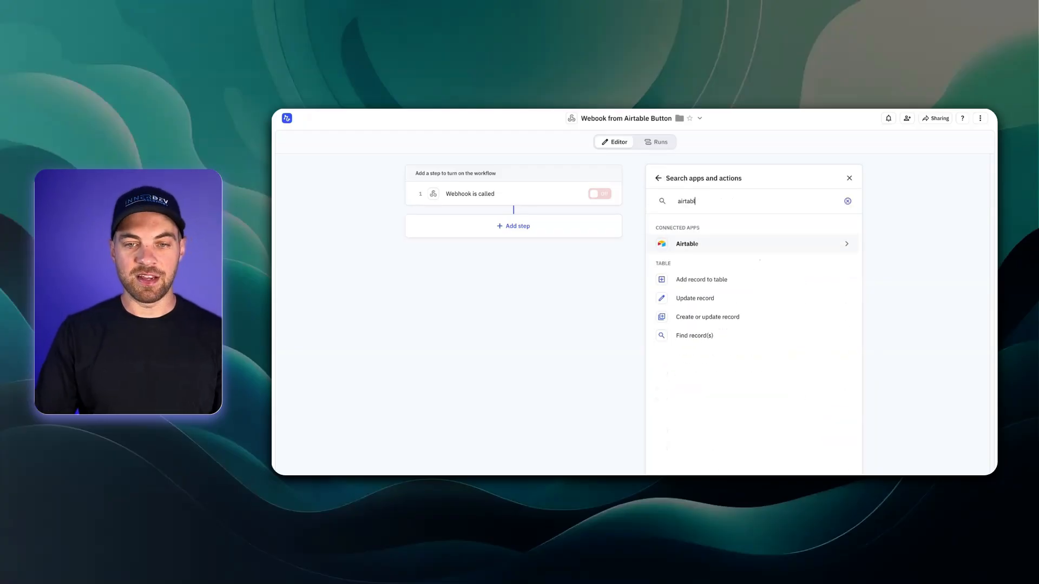
pyautogui.click(705, 338)
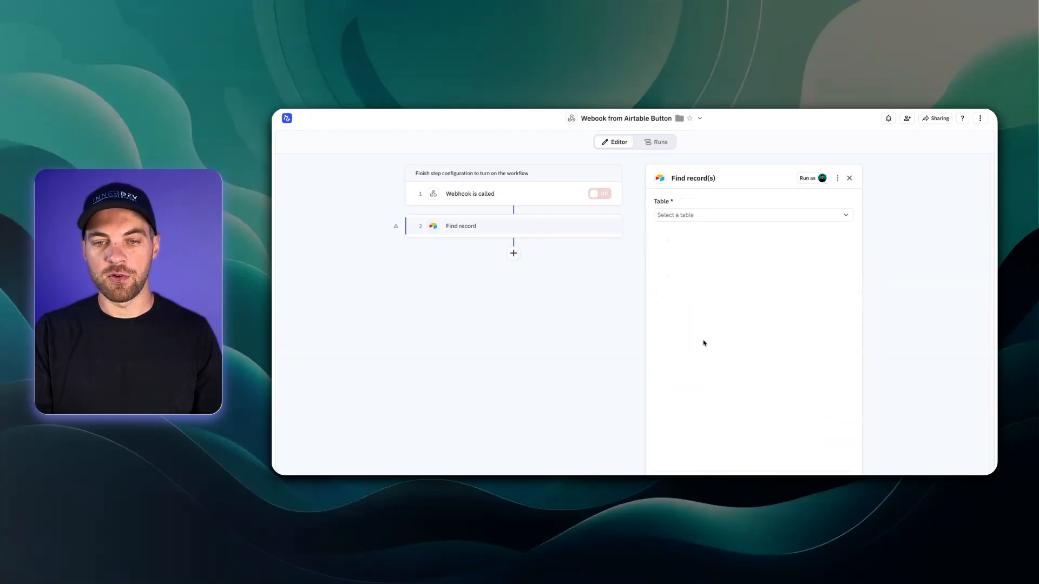
pyautogui.click(687, 215)
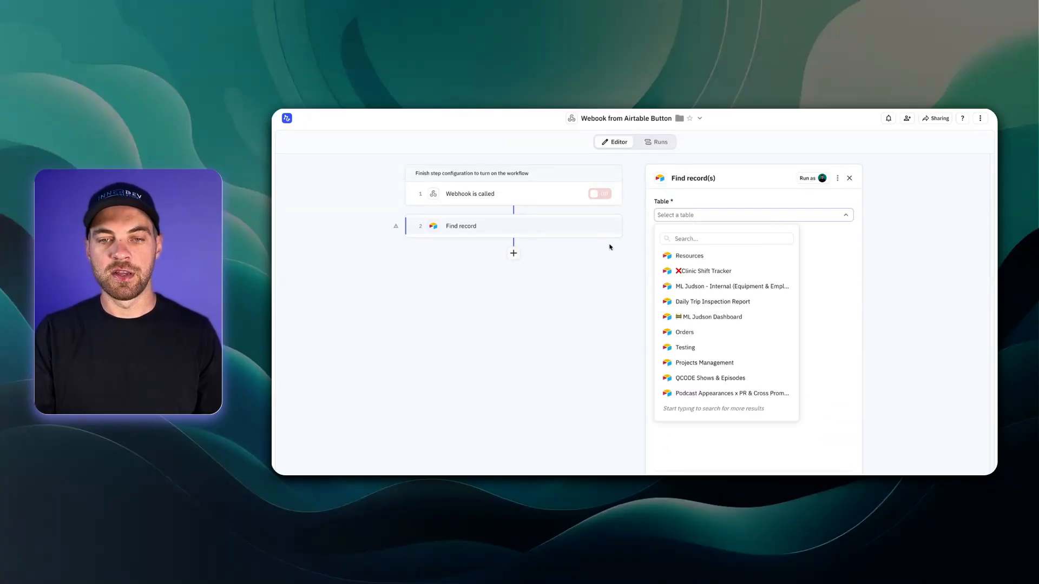
pyautogui.click(607, 283)
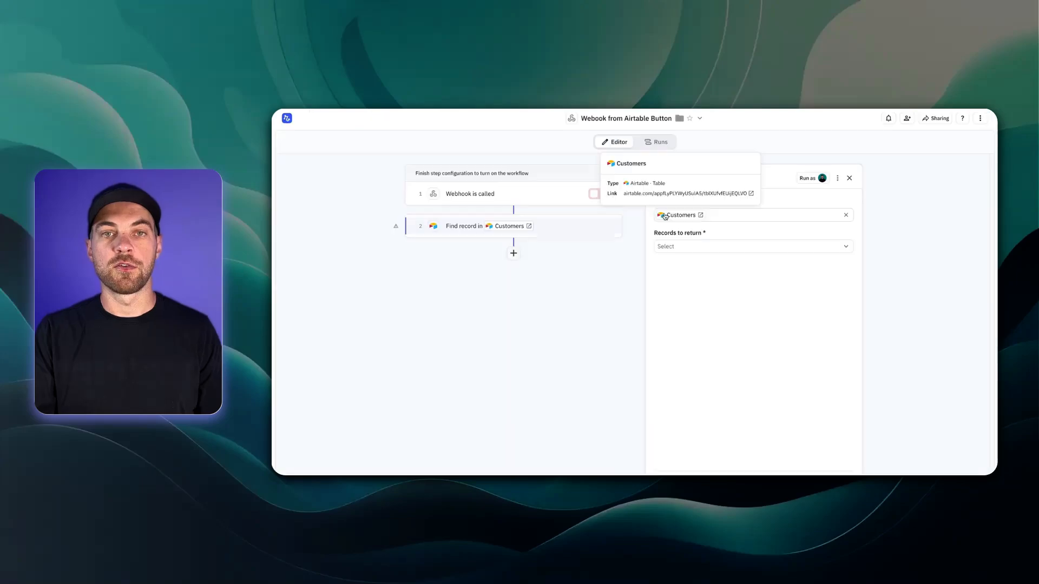
pyautogui.click(676, 249)
pyautogui.click(696, 268)
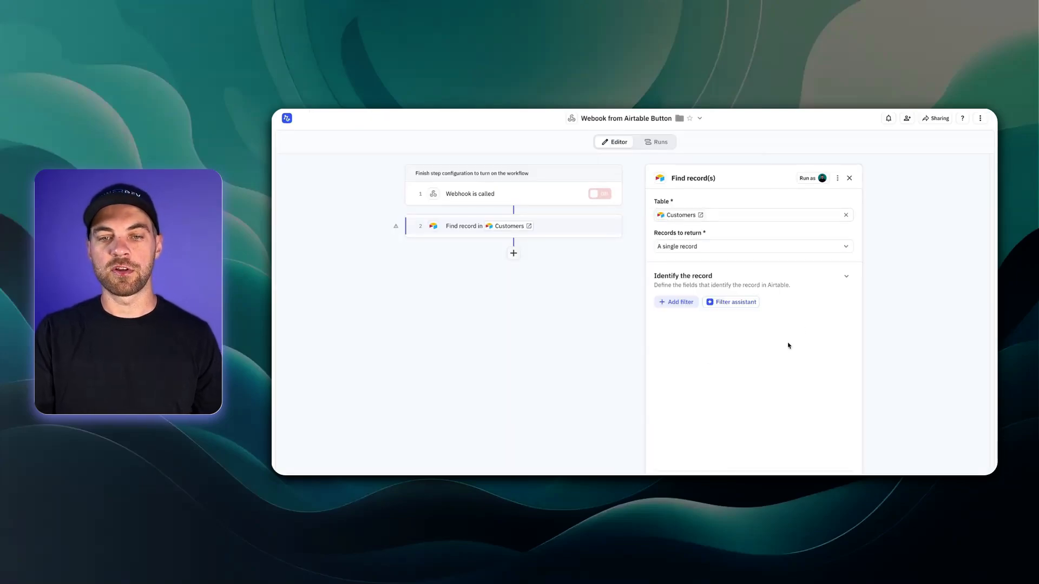
pyautogui.click(681, 306)
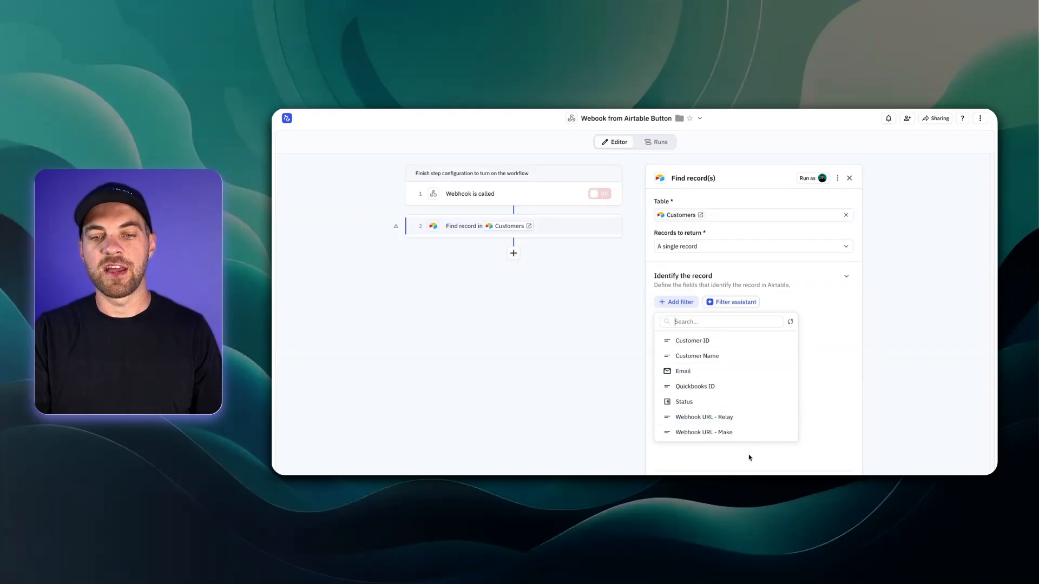
pyautogui.click(548, 371)
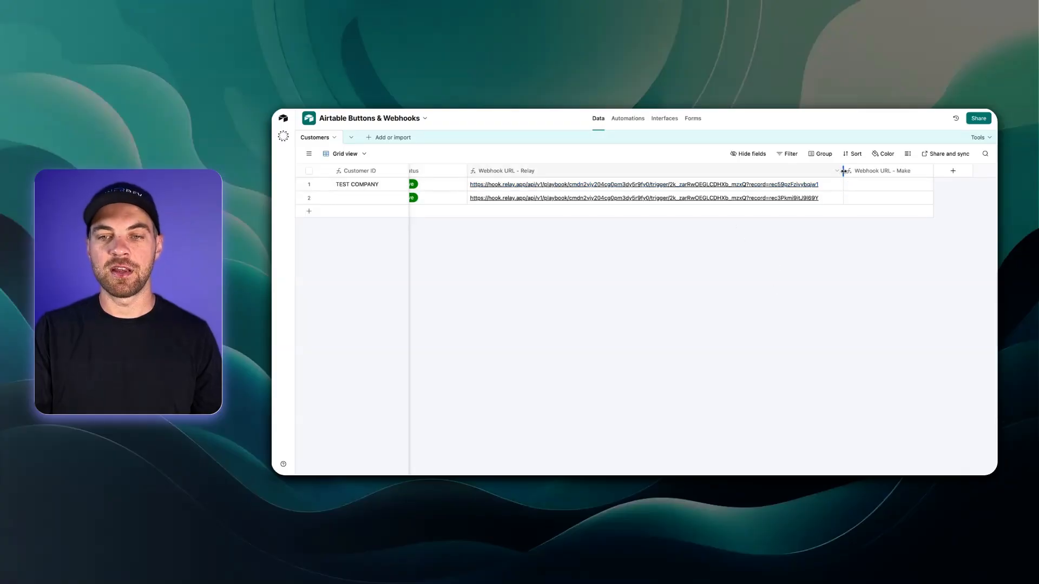
# Step: Narrow the Webhook URL - Relay column and add a 'Record ID' formula field using RECORD_ID()
pyautogui.moveTo(843, 171); pyautogui.dragTo(547, 171)
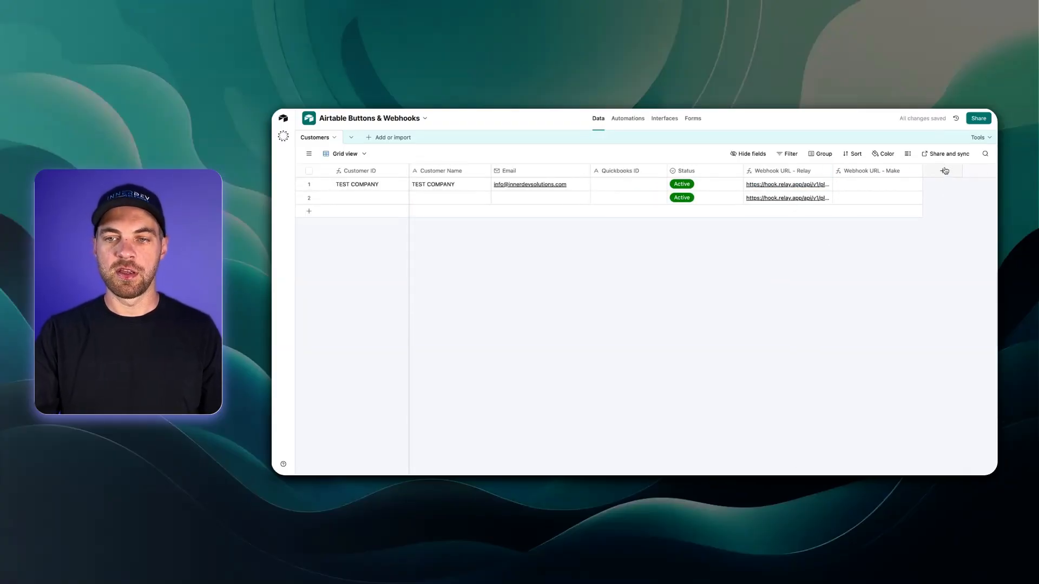
pyautogui.click(944, 171)
pyautogui.write('form')
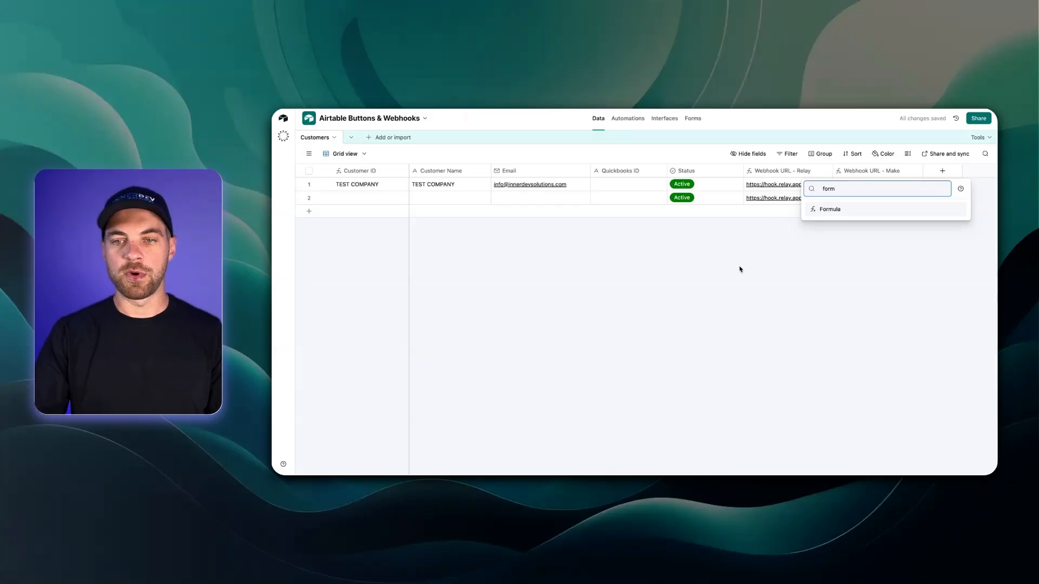
pyautogui.click(832, 209)
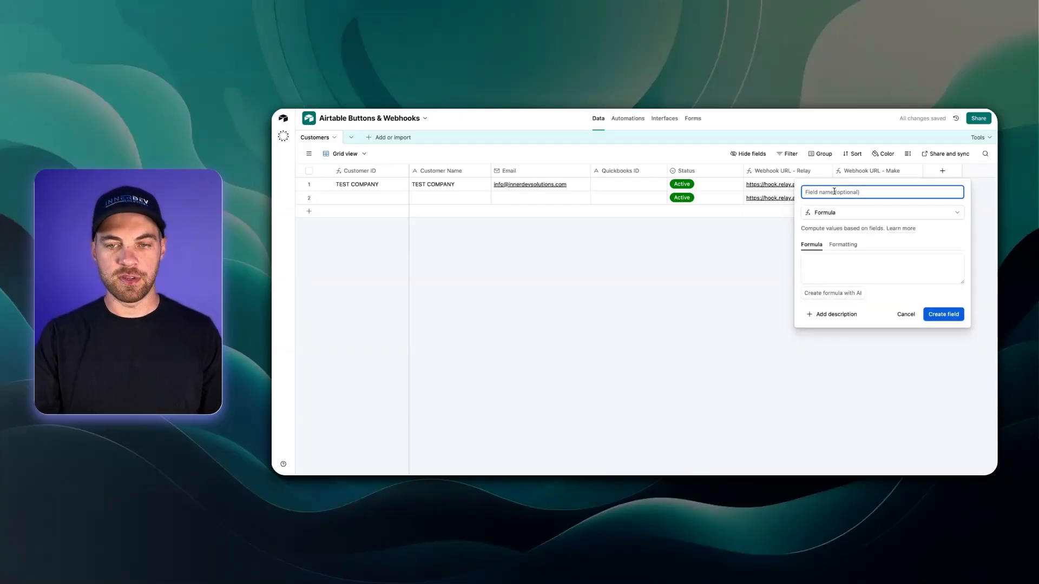
pyautogui.write('Record ID')
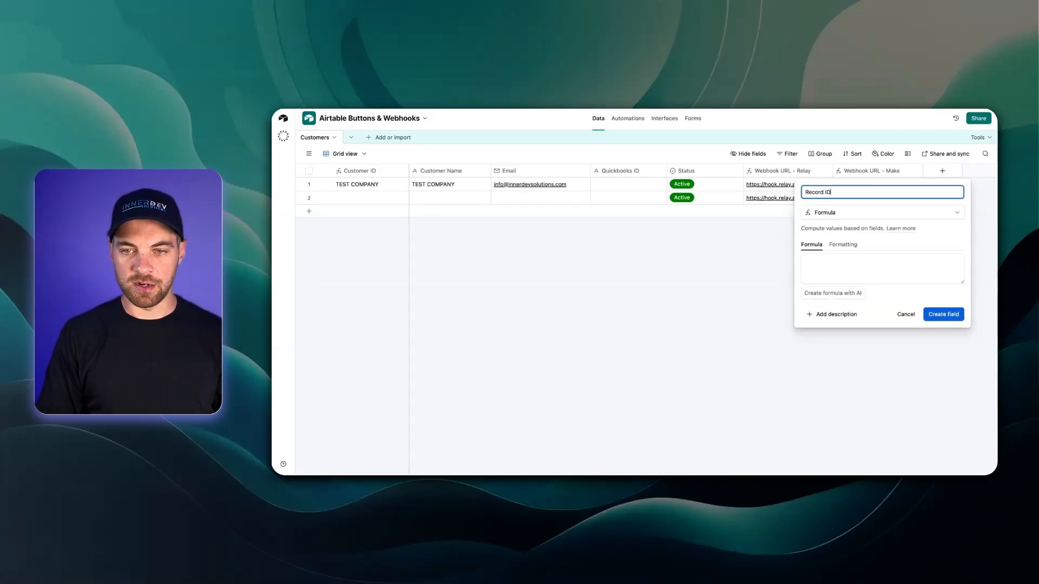
pyautogui.press('Tab')
pyautogui.press('Tab')
pyautogui.press('Tab')
pyautogui.write('re')
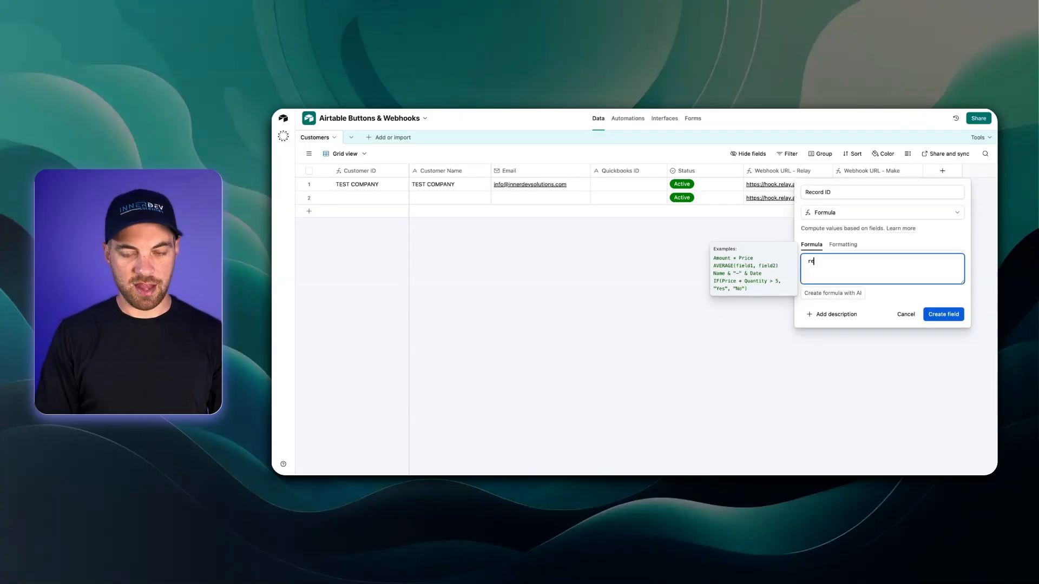
pyautogui.write('cord')
pyautogui.press('Return')
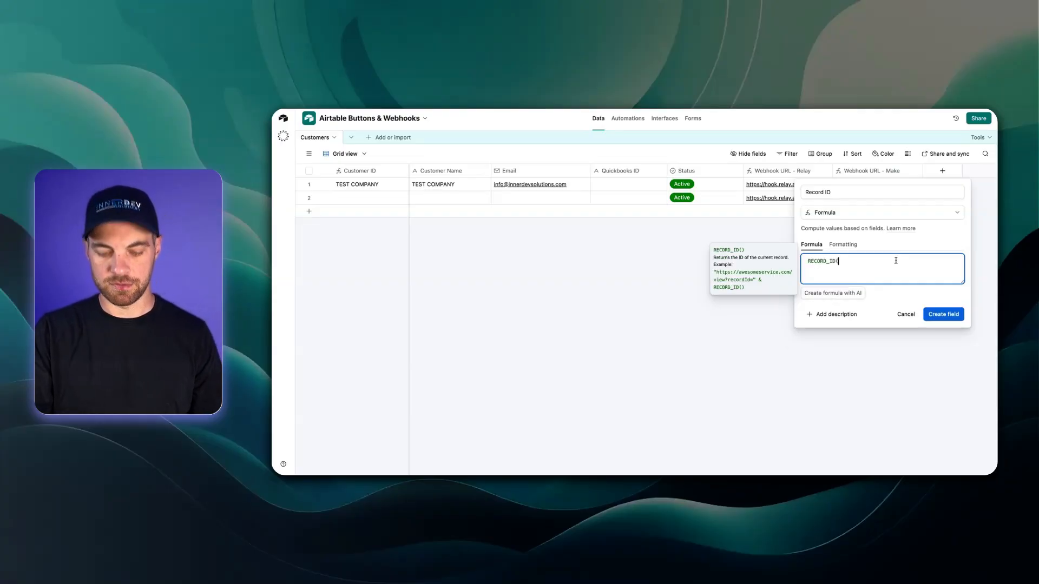
pyautogui.write(')')
pyautogui.click(943, 323)
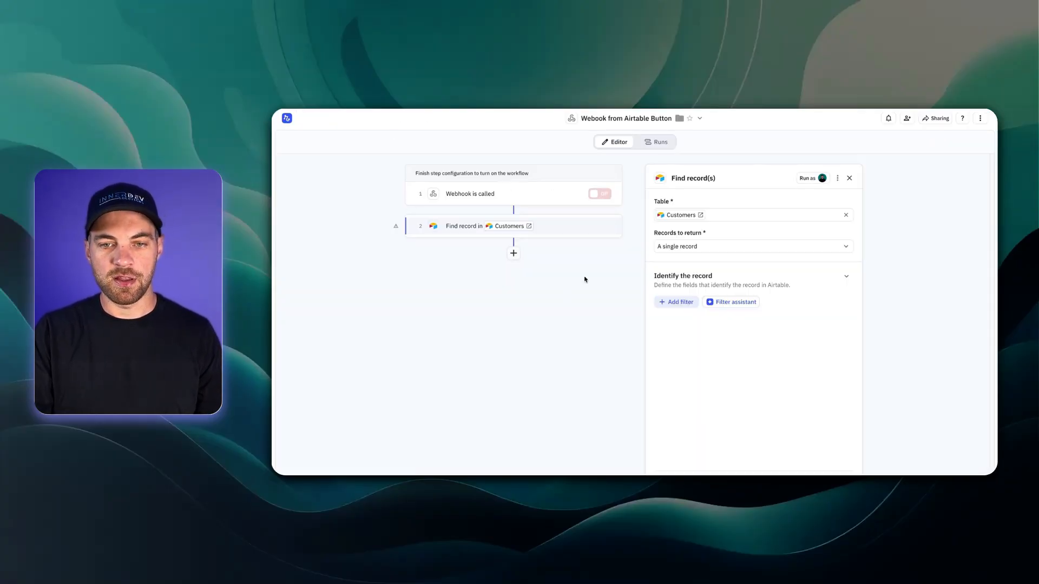
# Step: Filter the Find record step so Record ID is exactly the webhook trigger's record value
pyautogui.click(683, 305)
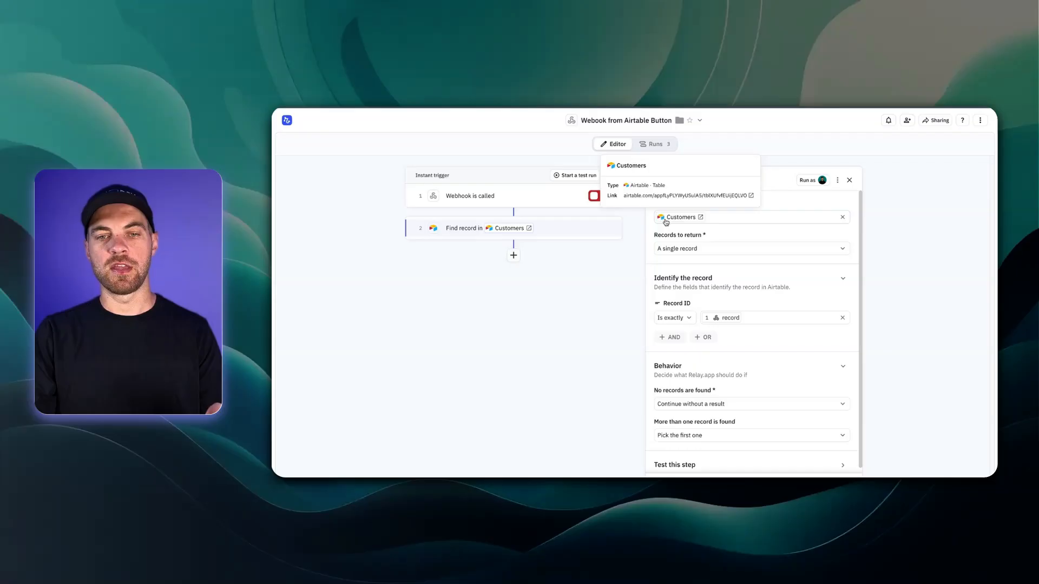
pyautogui.scroll(-1, 689, 204)
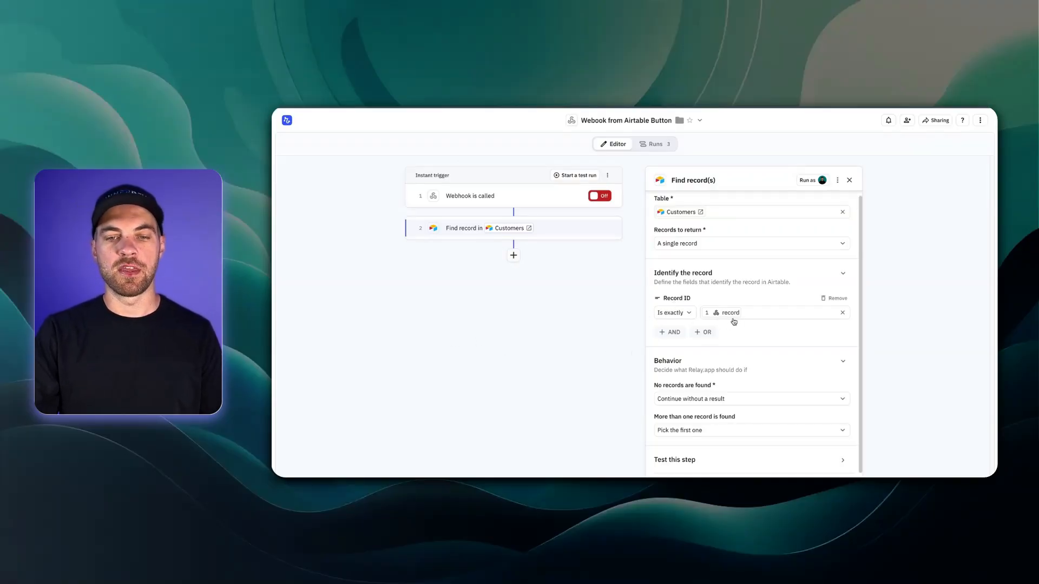
# Step: Add a QuickBooks Online 'Create customer' action as step 3 of the workflow
pyautogui.click(548, 332)
pyautogui.click(631, 255)
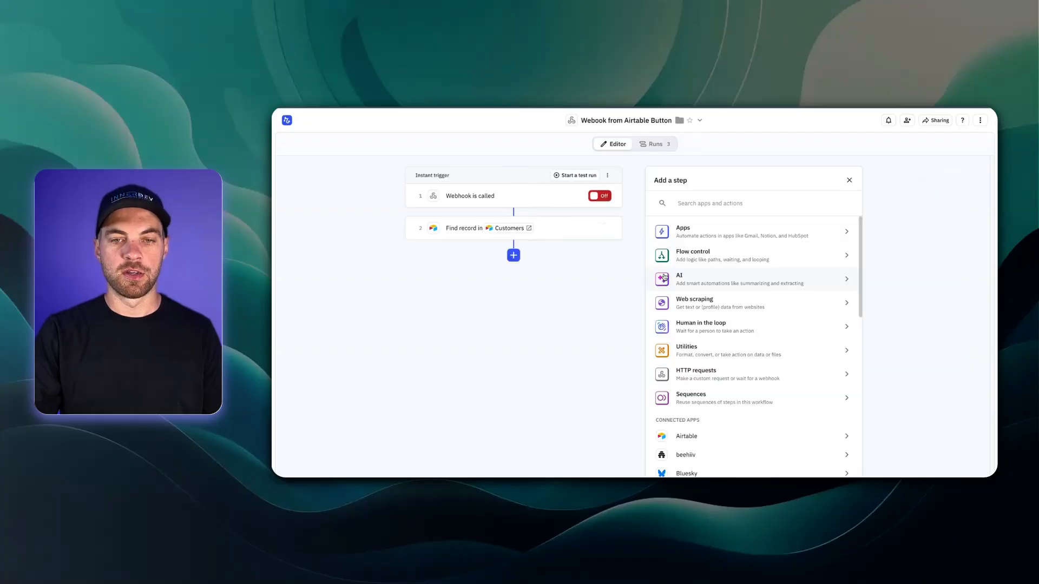
pyautogui.write('quick')
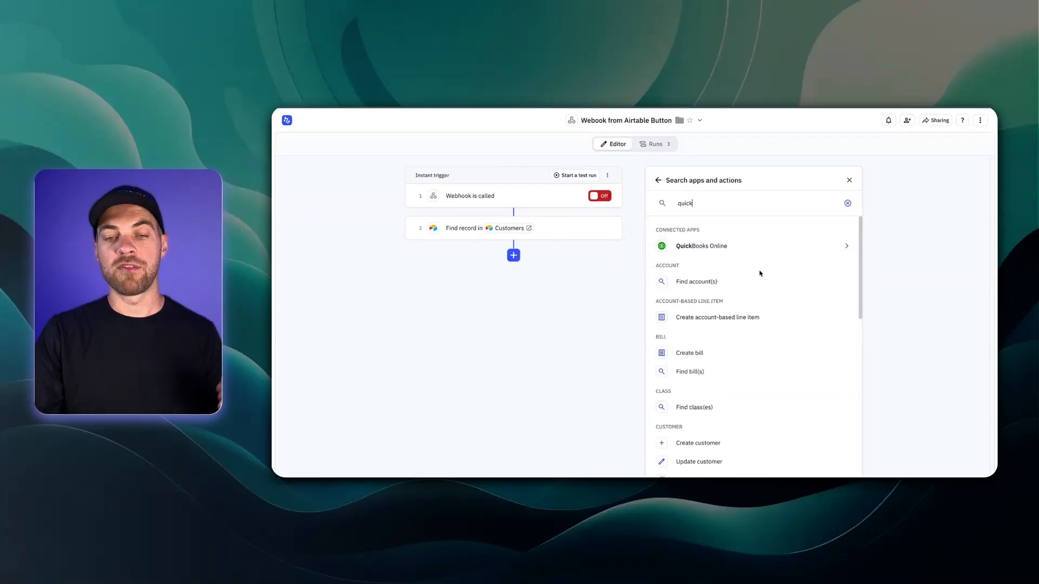
pyautogui.click(730, 250)
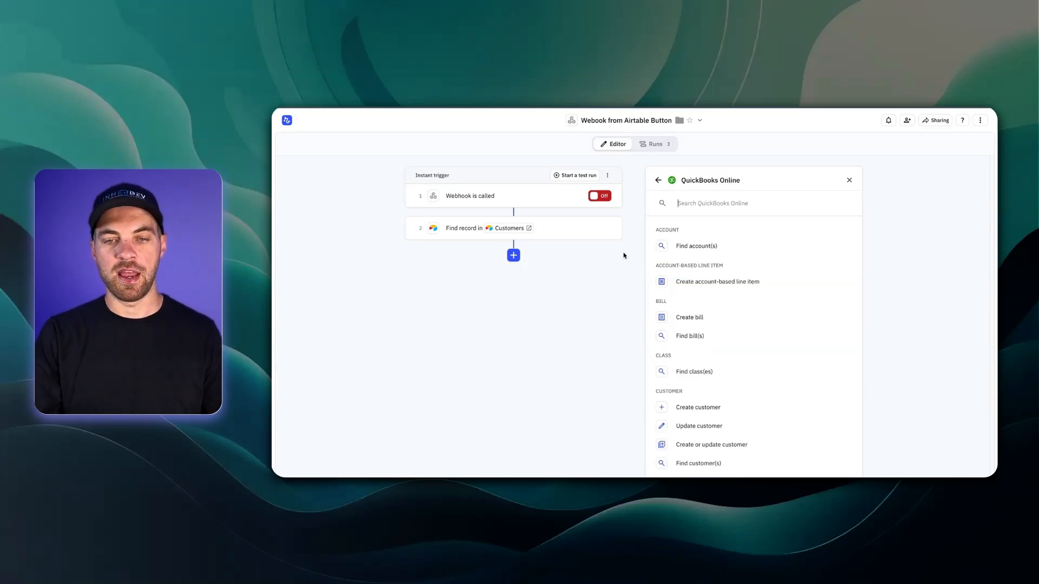
pyautogui.write('createe')
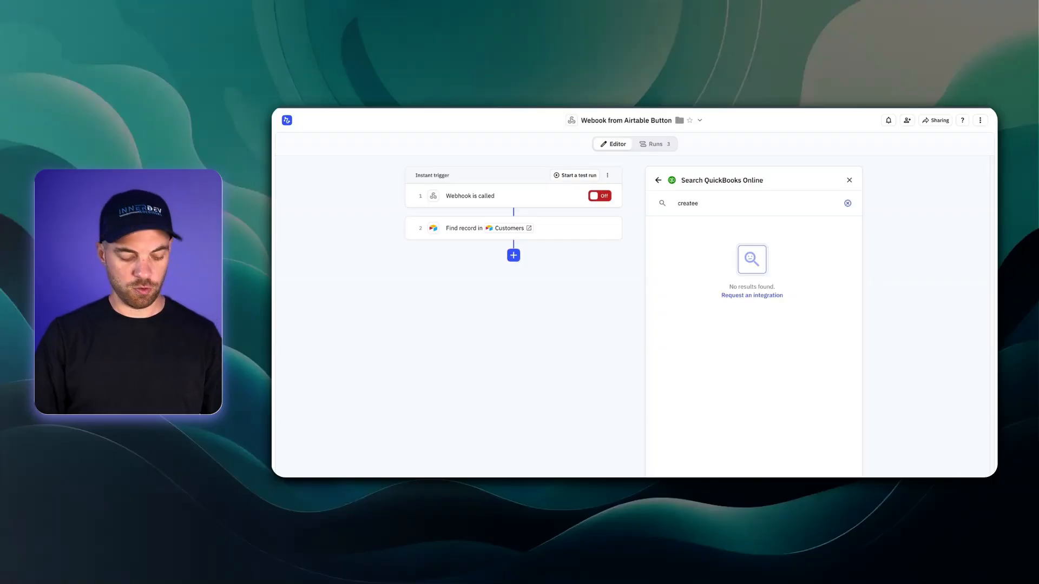
pyautogui.hotkey('ctrl', 'a')
pyautogui.press('BackSpace')
pyautogui.write('create cu')
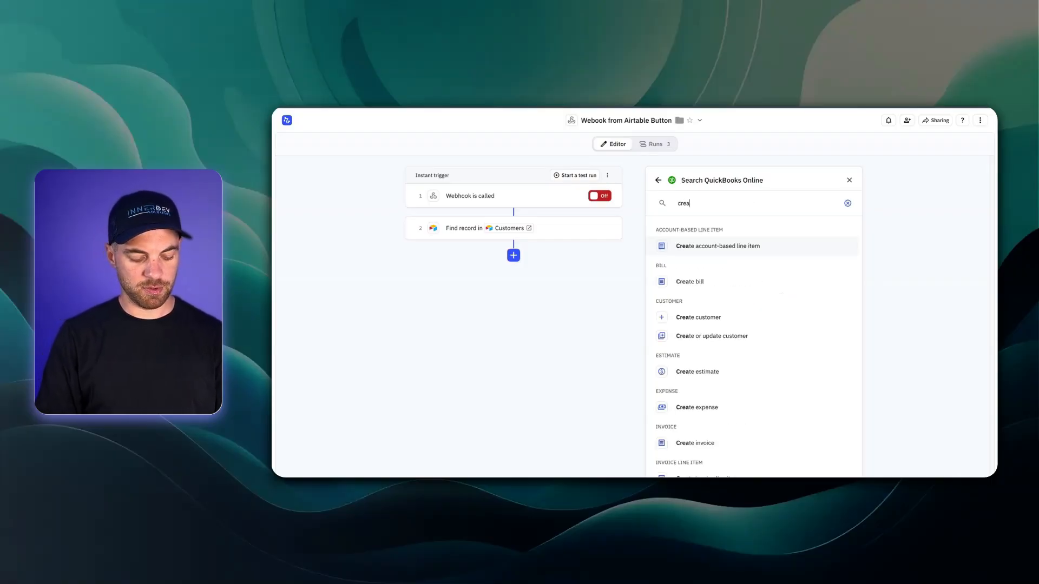
pyautogui.click(697, 249)
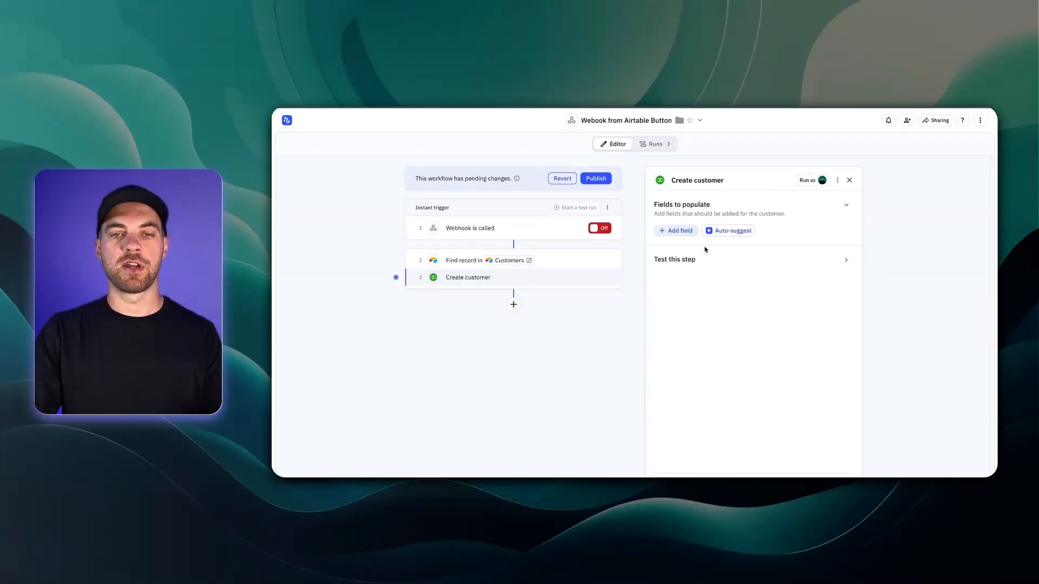
# Step: Fill the new customer's Display name from the found record's Customer Name
pyautogui.click(681, 233)
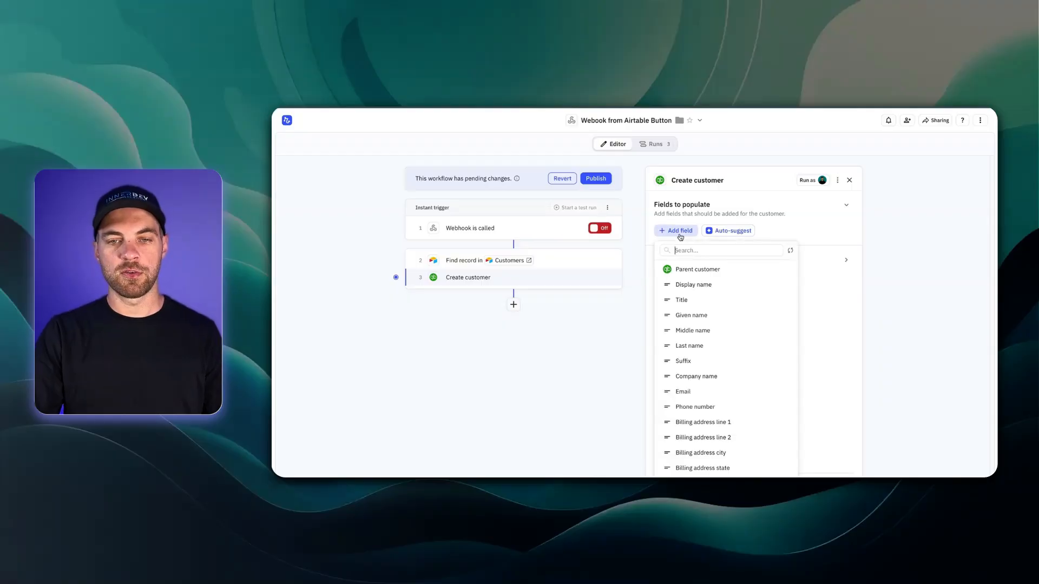
pyautogui.click(715, 284)
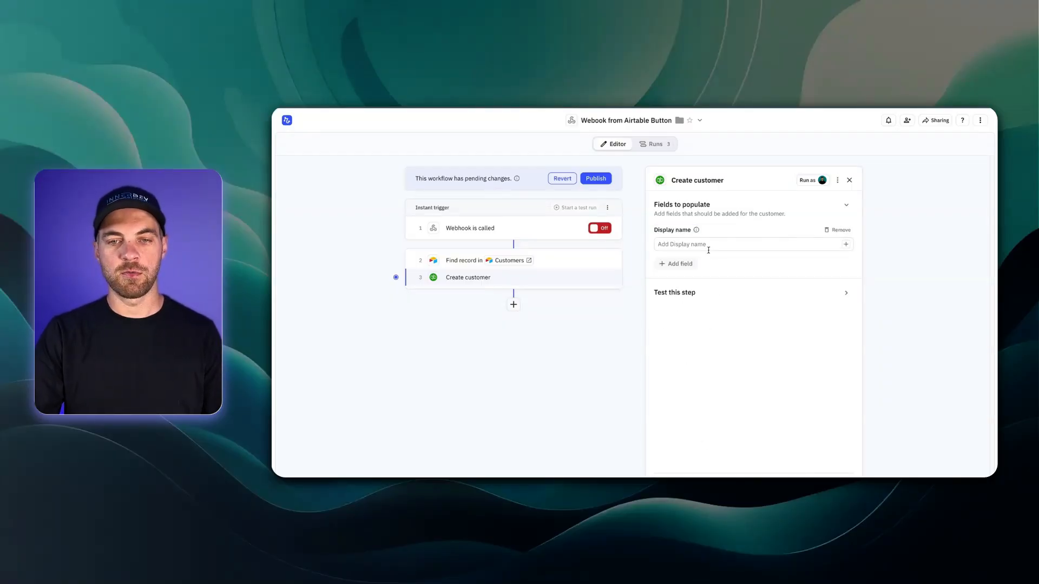
pyautogui.click(846, 245)
pyautogui.moveTo(746, 283)
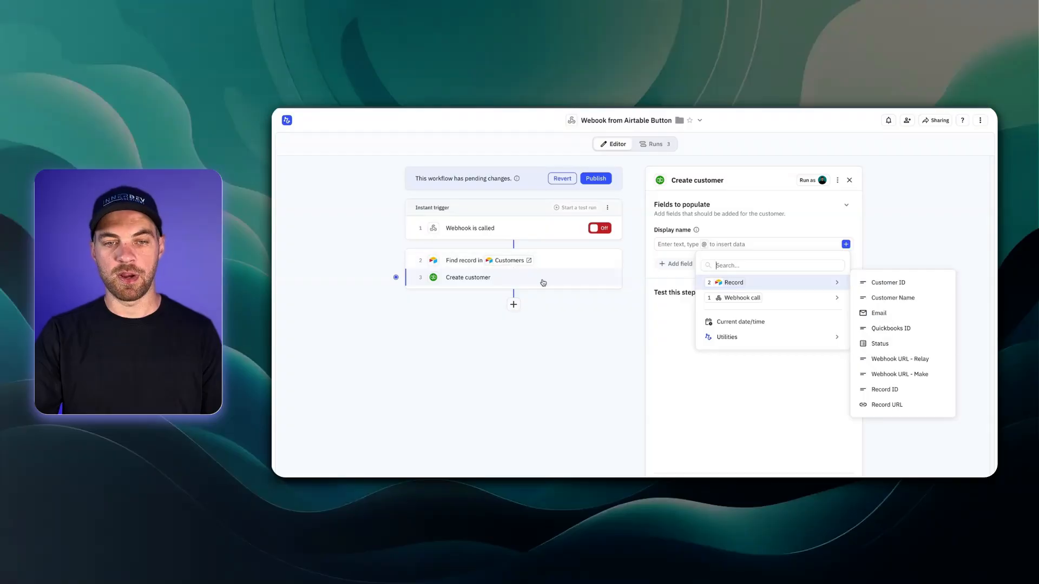
pyautogui.click(897, 304)
pyautogui.click(737, 269)
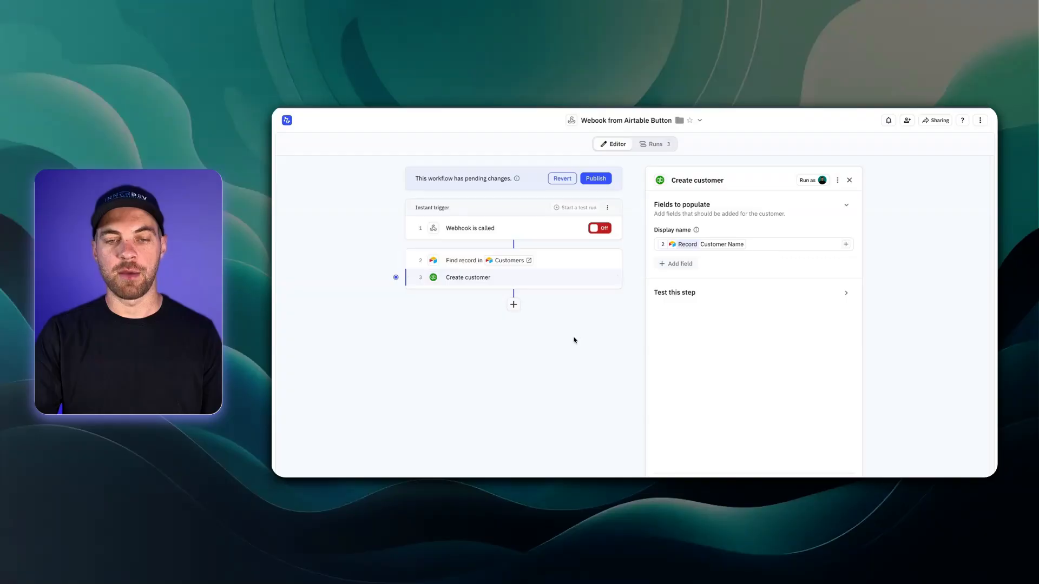
# Step: Add a 'Respond to webhook' step that answers the incoming Webhook call
pyautogui.click(513, 304)
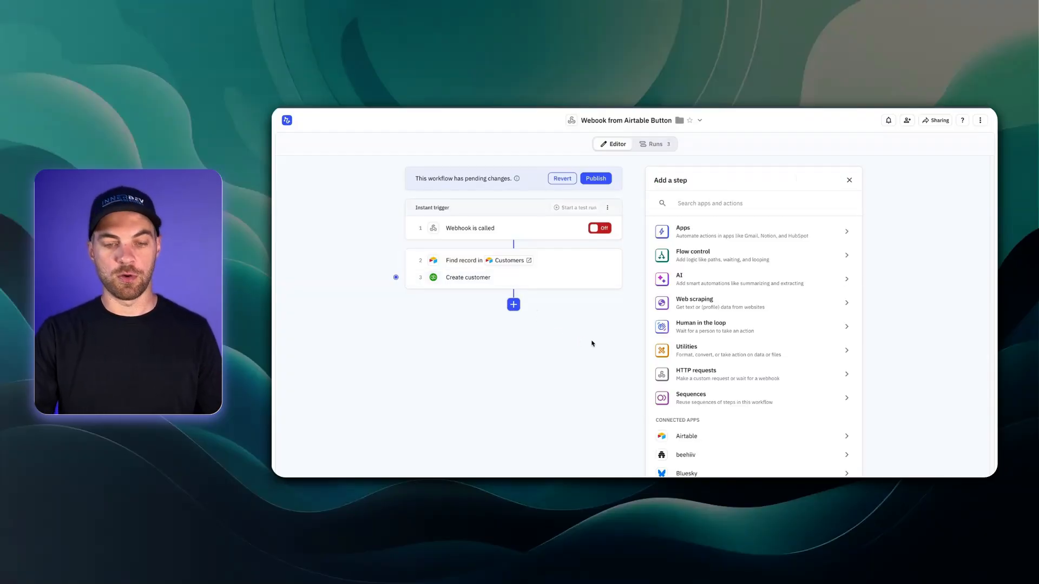
pyautogui.write('web')
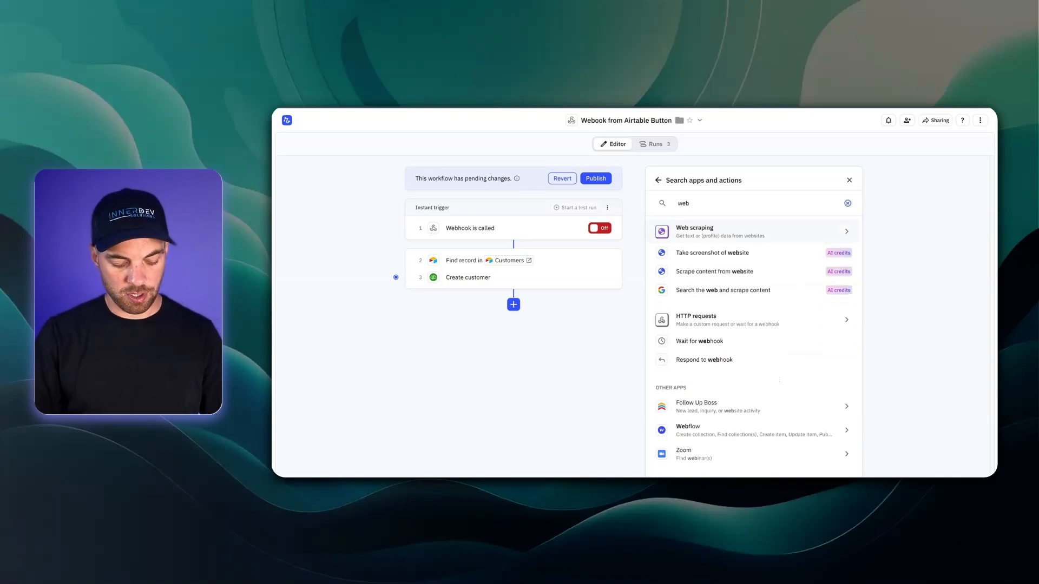
pyautogui.write('hook')
pyautogui.click(700, 273)
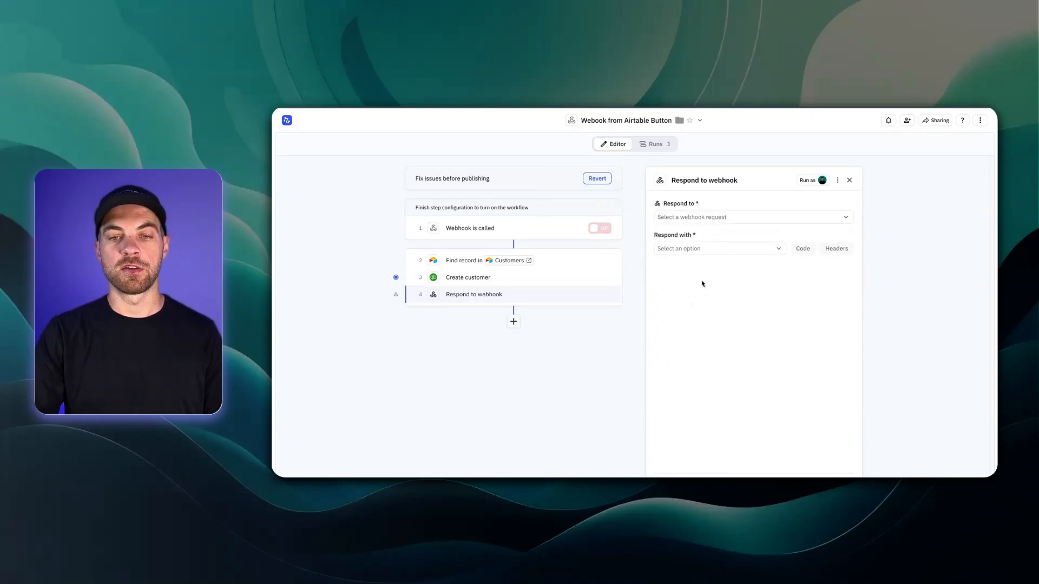
pyautogui.click(712, 218)
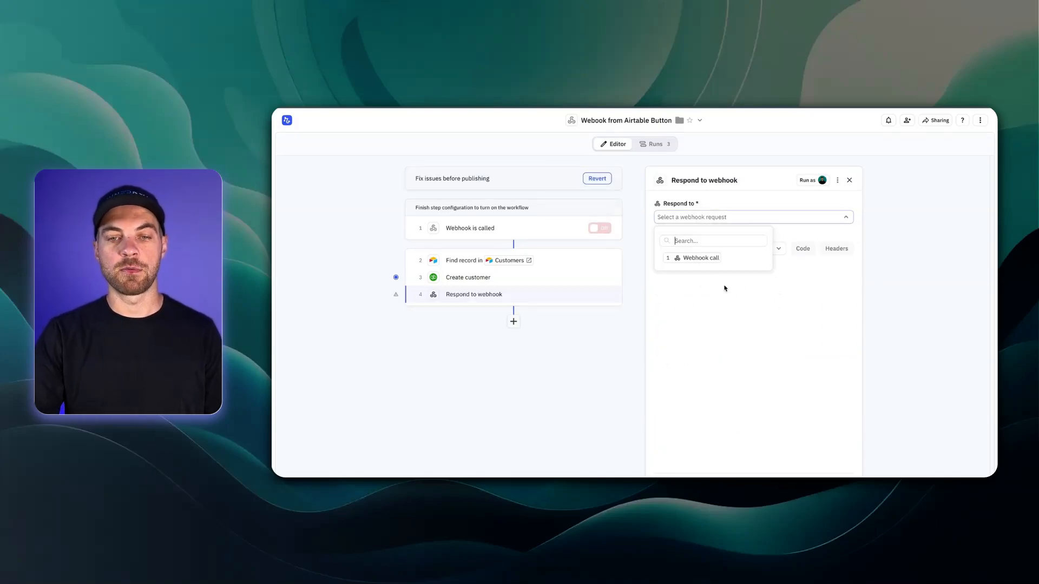
pyautogui.click(695, 258)
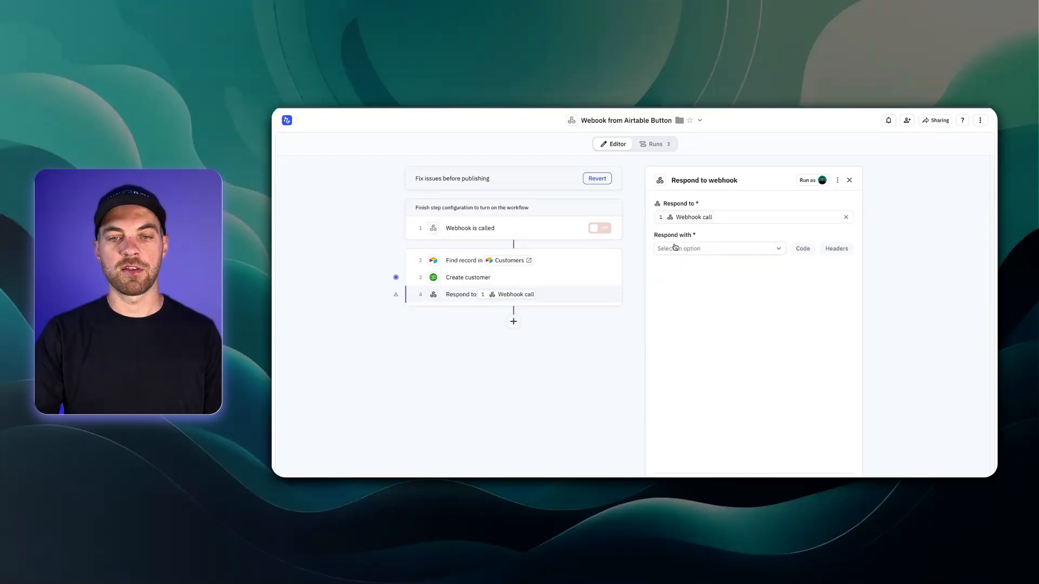
# Step: Make the response redirect to the created customer's Customer URL
pyautogui.click(691, 251)
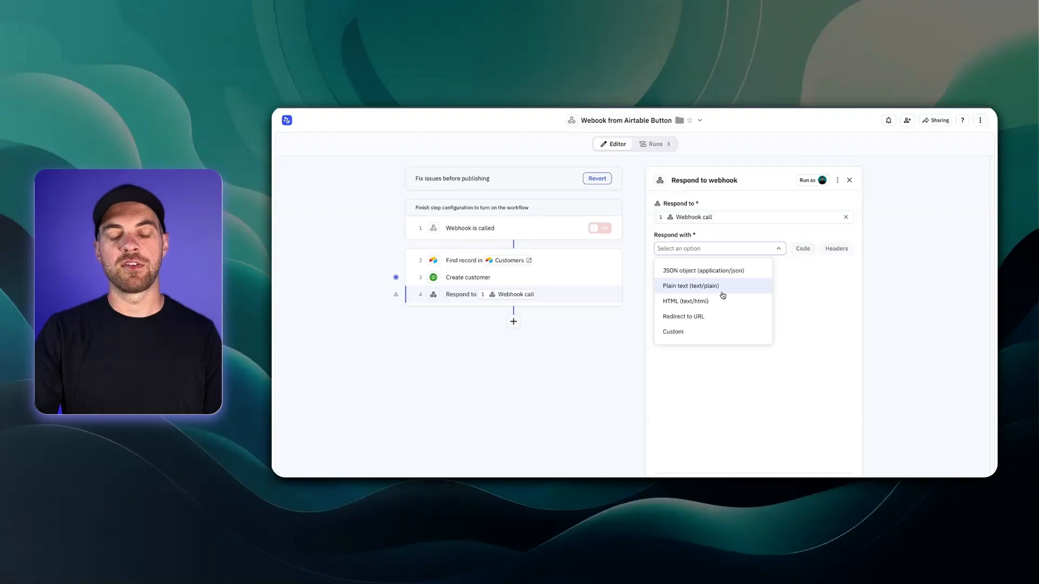
pyautogui.click(694, 318)
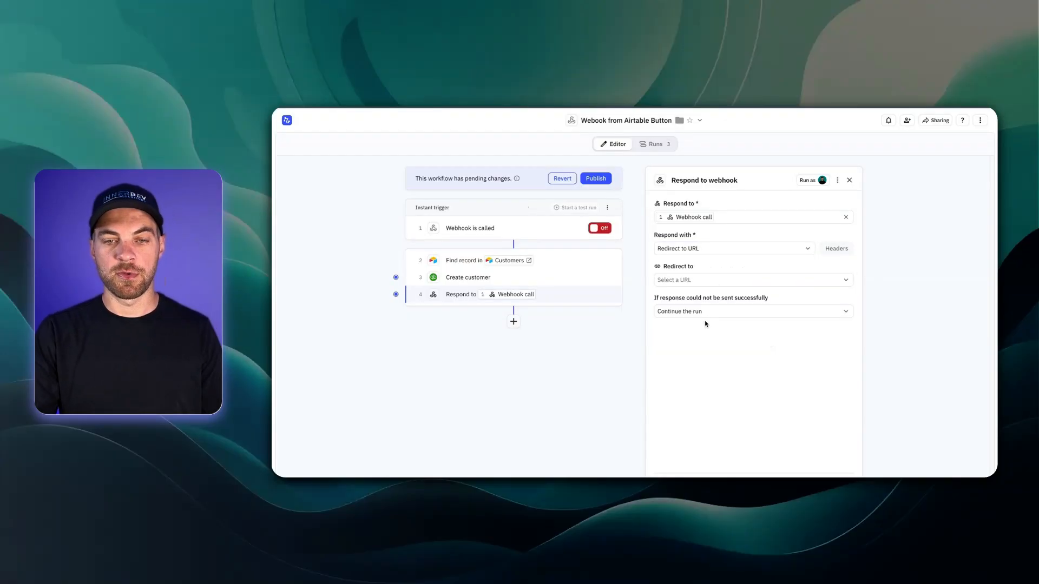
pyautogui.click(677, 282)
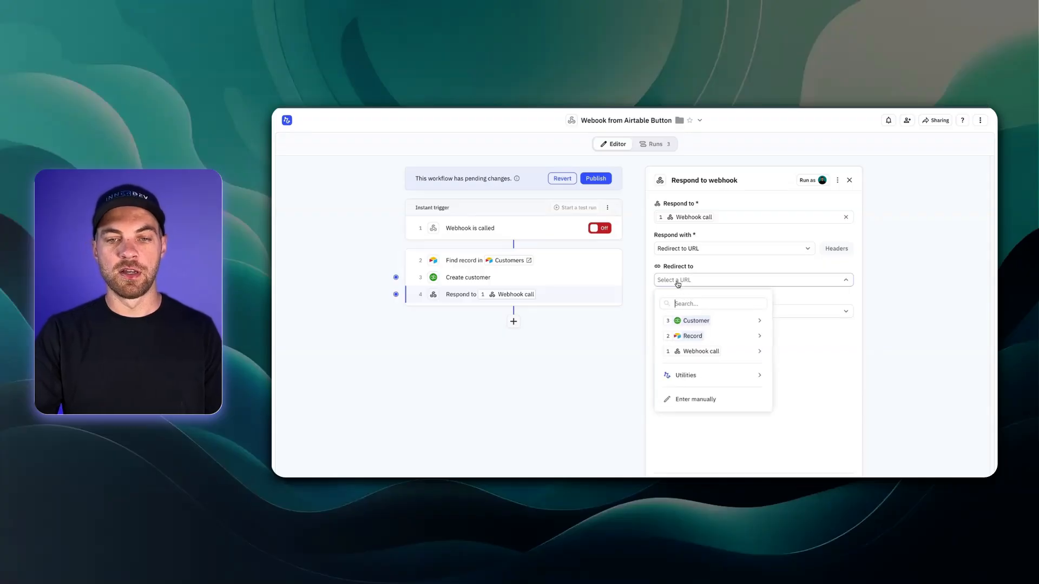
pyautogui.moveTo(698, 324)
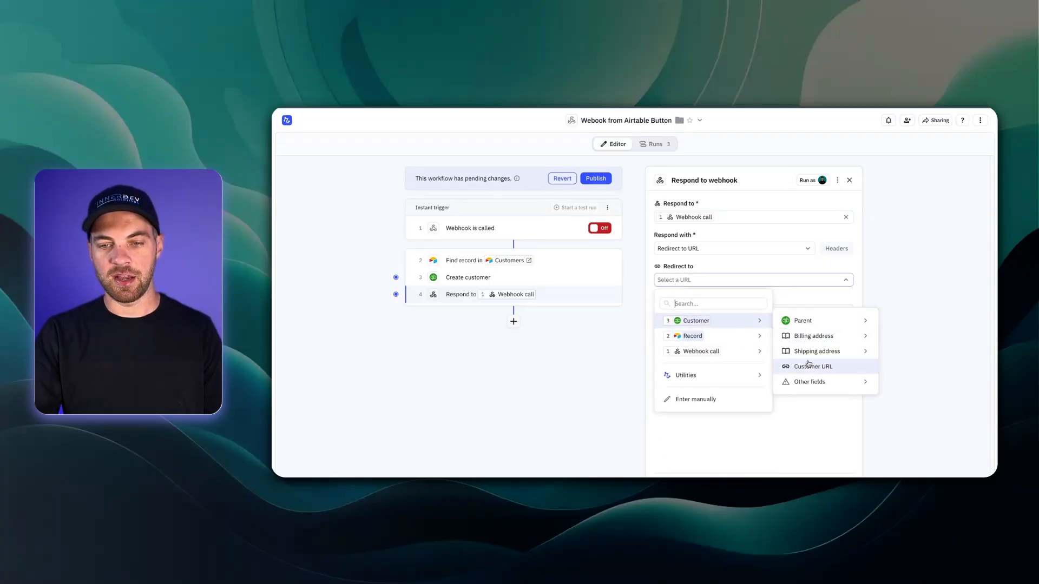
pyautogui.click(824, 373)
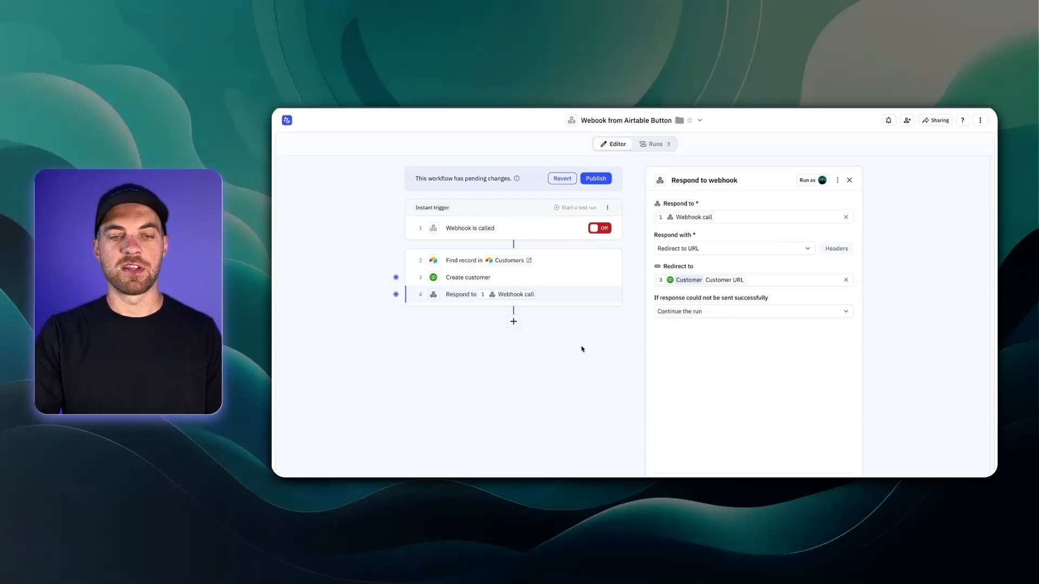
# Step: Add an Airtable 'Update record' step targeting the record found in step 2
pyautogui.click(513, 323)
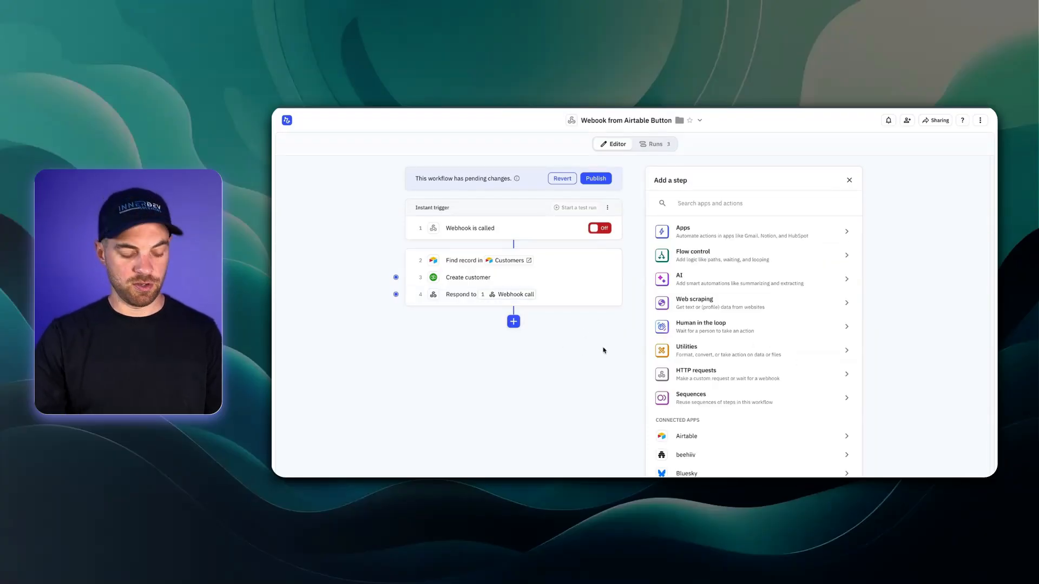
pyautogui.write('airta')
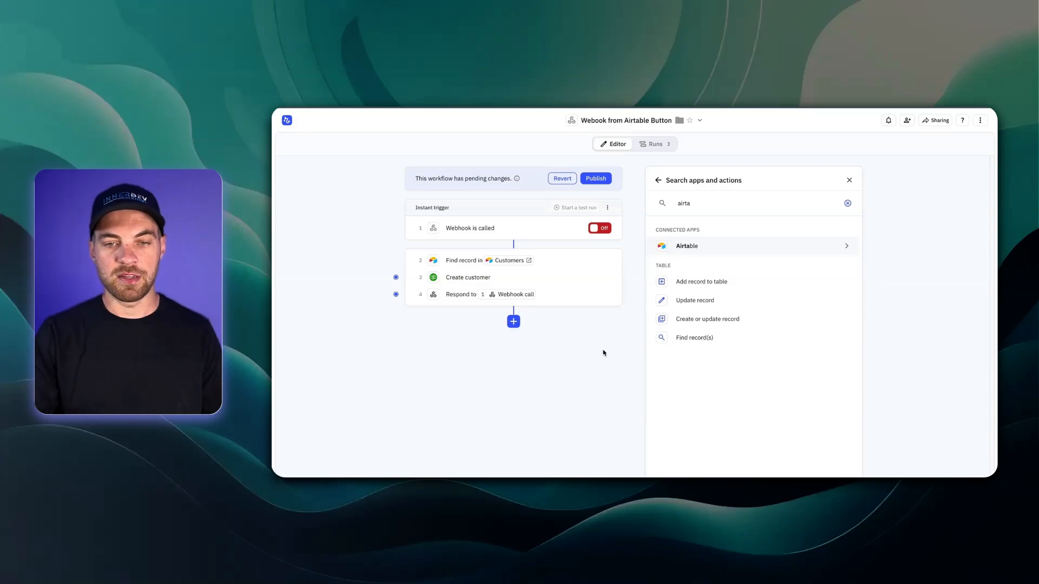
pyautogui.click(691, 303)
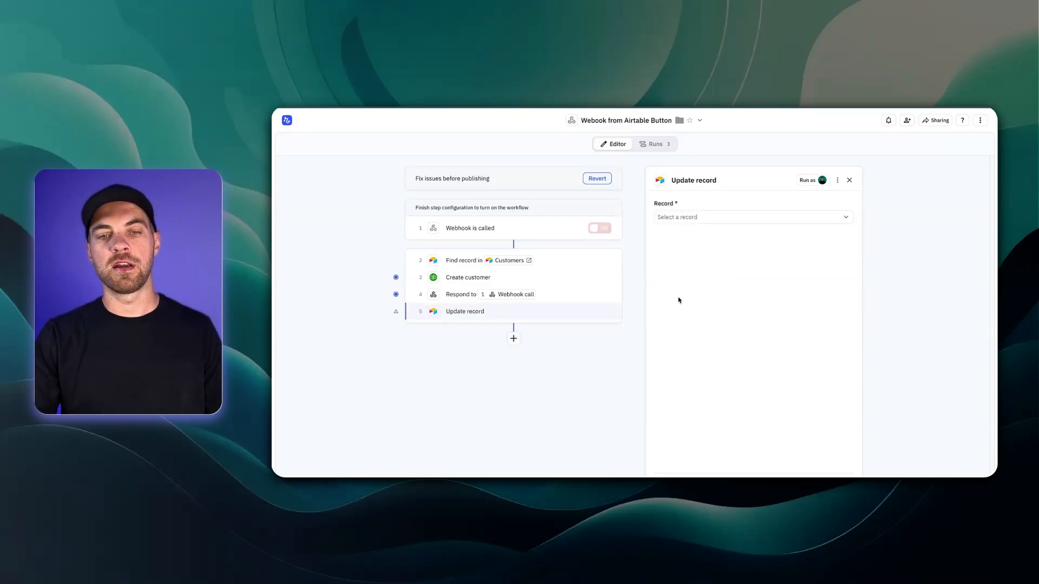
pyautogui.click(696, 216)
pyautogui.click(717, 257)
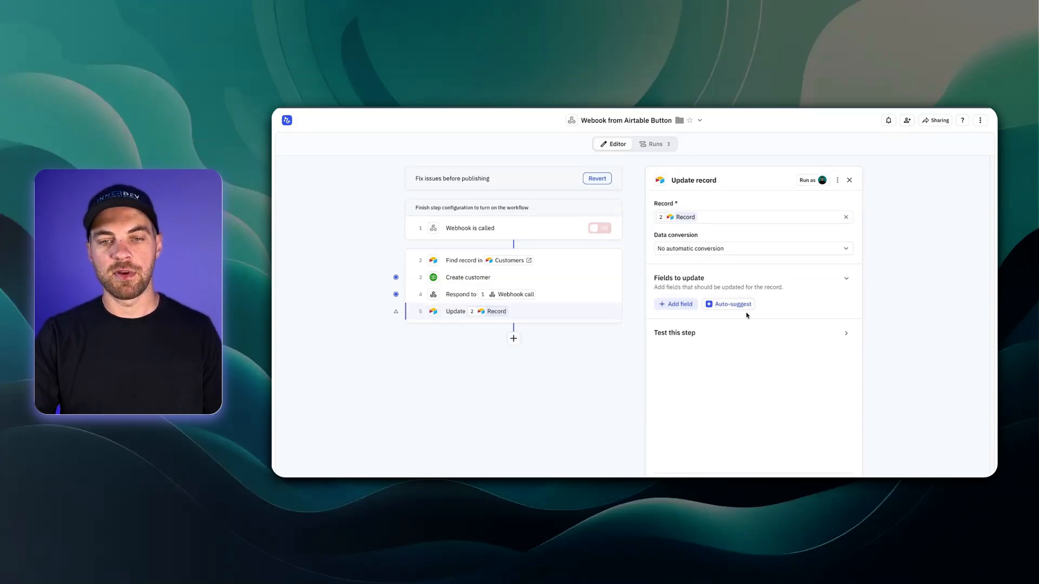
# Step: Set the record's Quickbooks ID field to the new customer's Customer ID
pyautogui.click(680, 309)
pyautogui.click(750, 373)
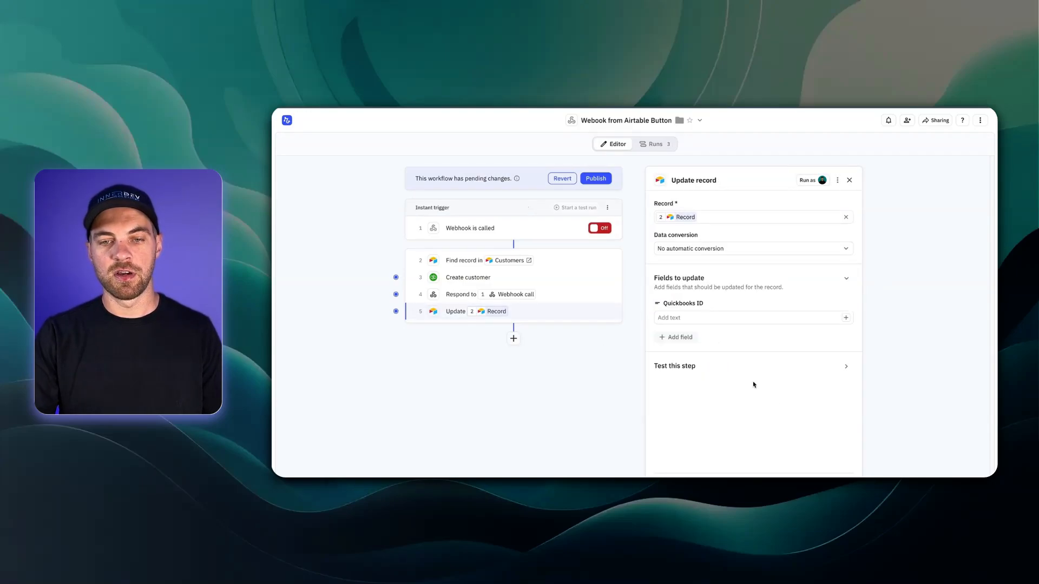
pyautogui.click(724, 316)
pyautogui.click(846, 318)
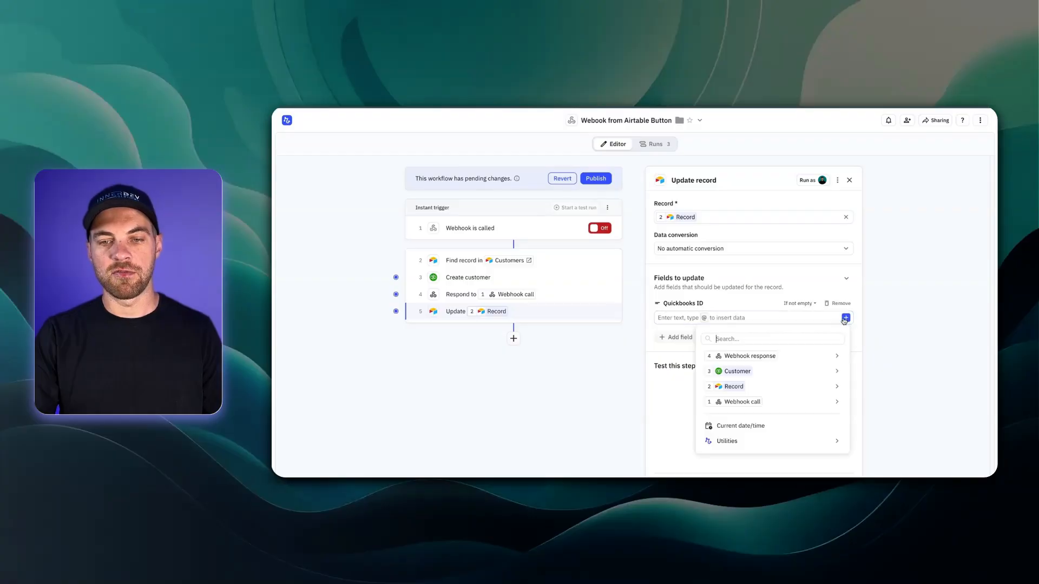
pyautogui.moveTo(743, 371)
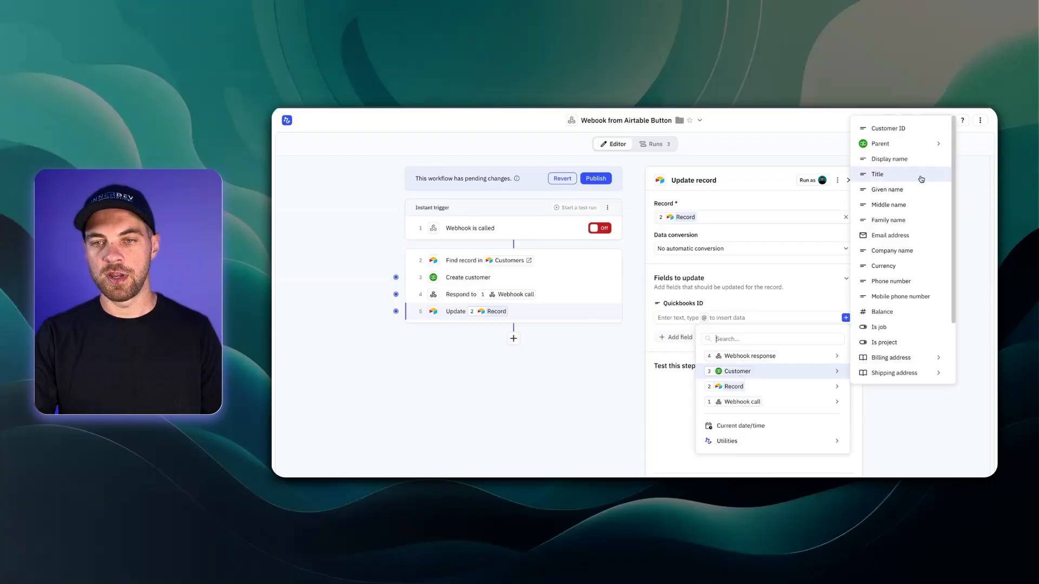
pyautogui.click(912, 135)
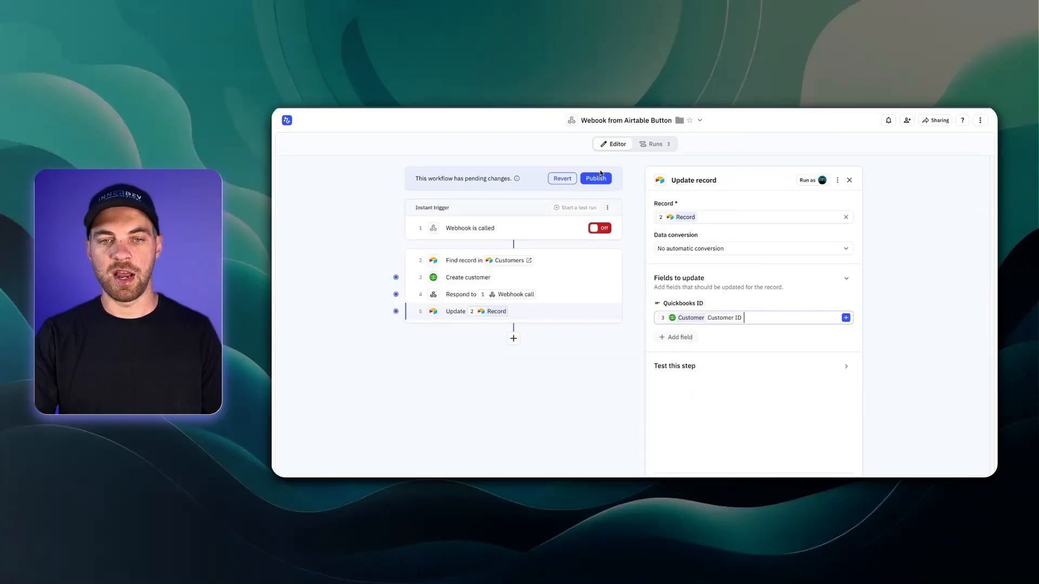
pyautogui.press('Escape')
# Step: Publish the new workflow version and switch the workflow on
pyautogui.click(711, 180)
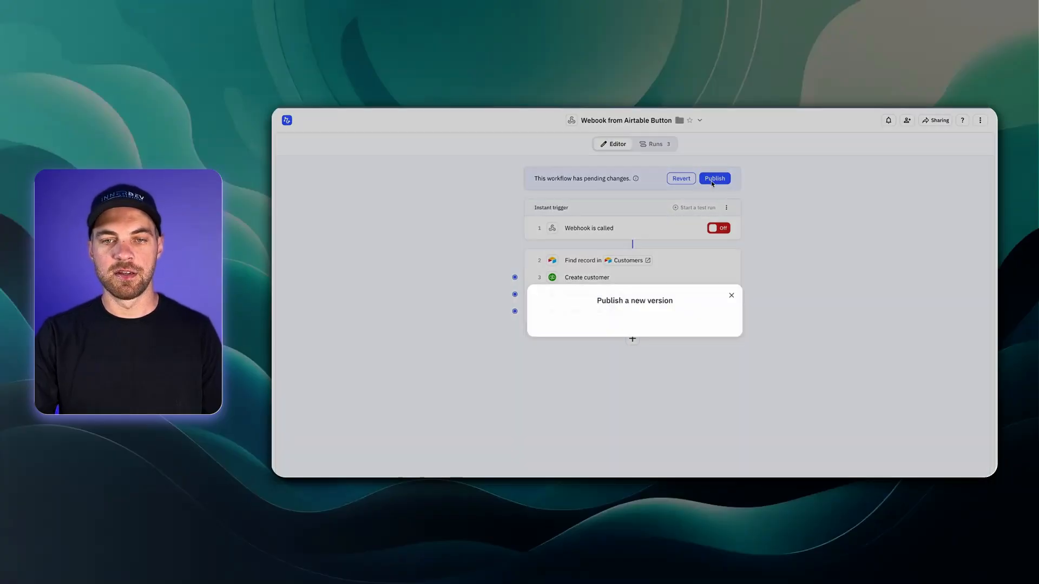
pyautogui.click(717, 334)
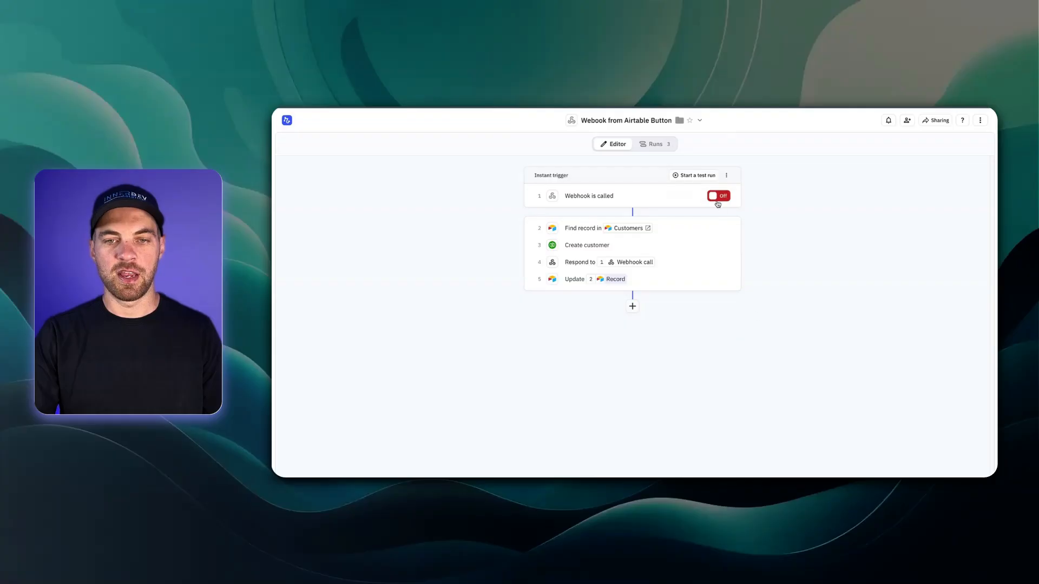
pyautogui.click(717, 198)
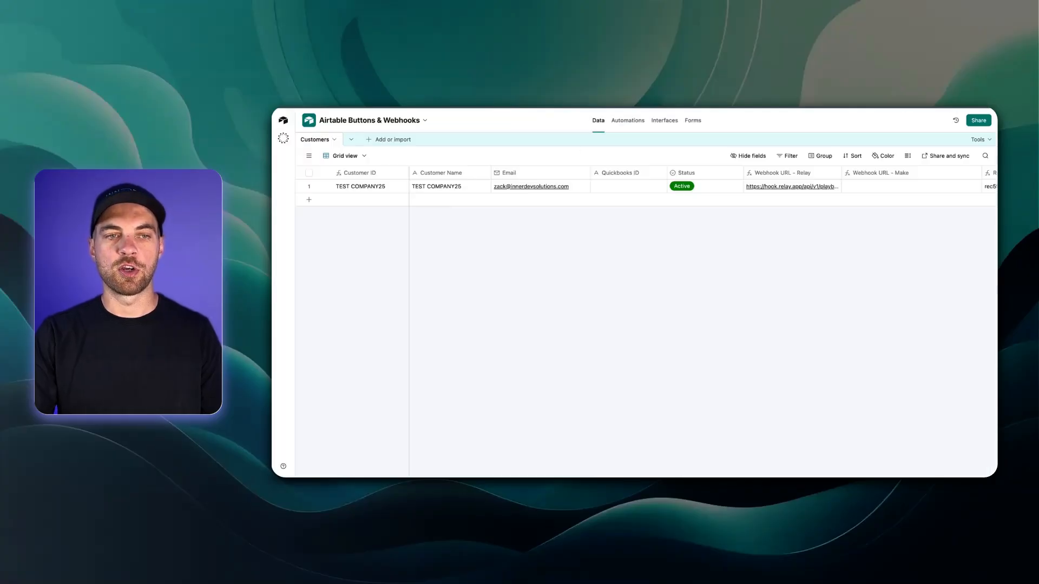
pyautogui.hscroll(3, 684, 213)
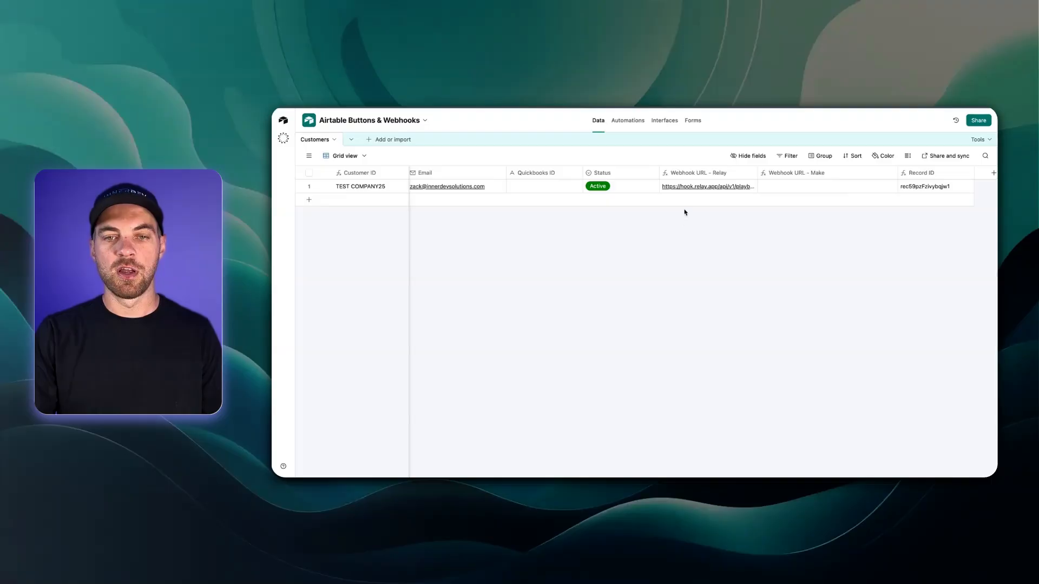
pyautogui.click(697, 187)
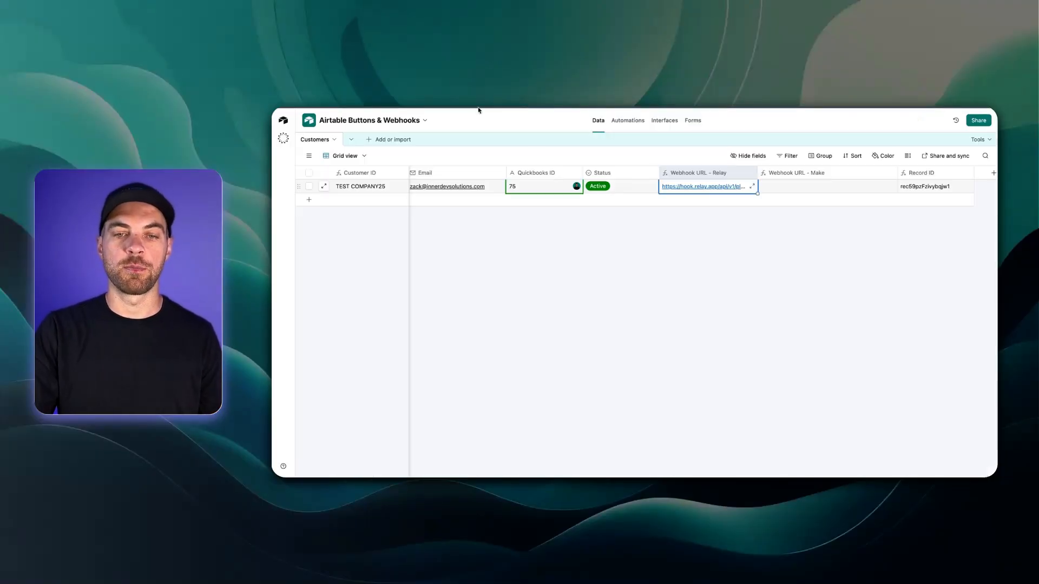
pyautogui.click(665, 285)
pyautogui.hscroll(-2, 664, 285)
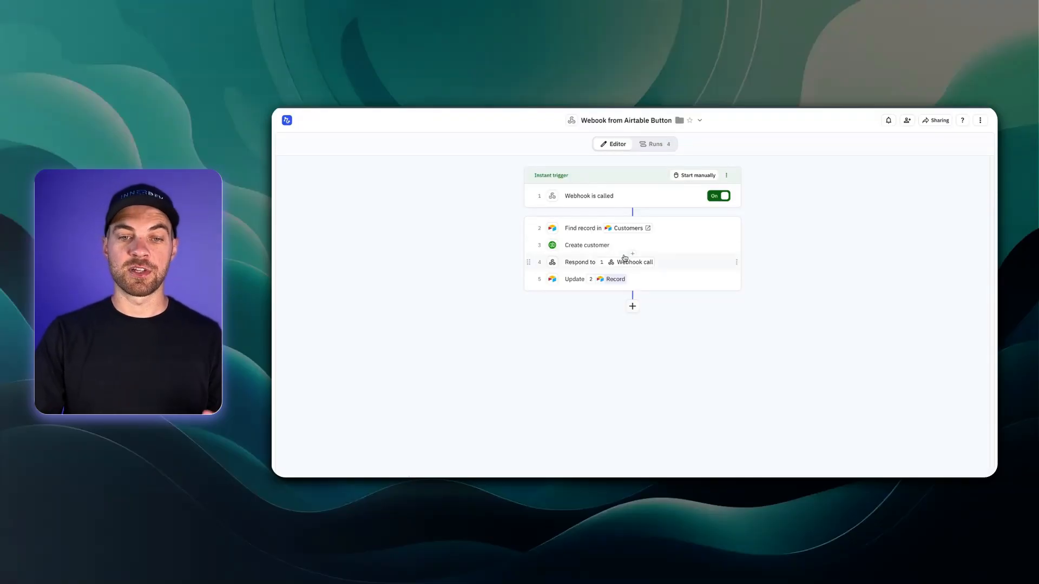
# Step: Turn the trigger off and make the webhook response Custom with content type text/html
pyautogui.click(722, 197)
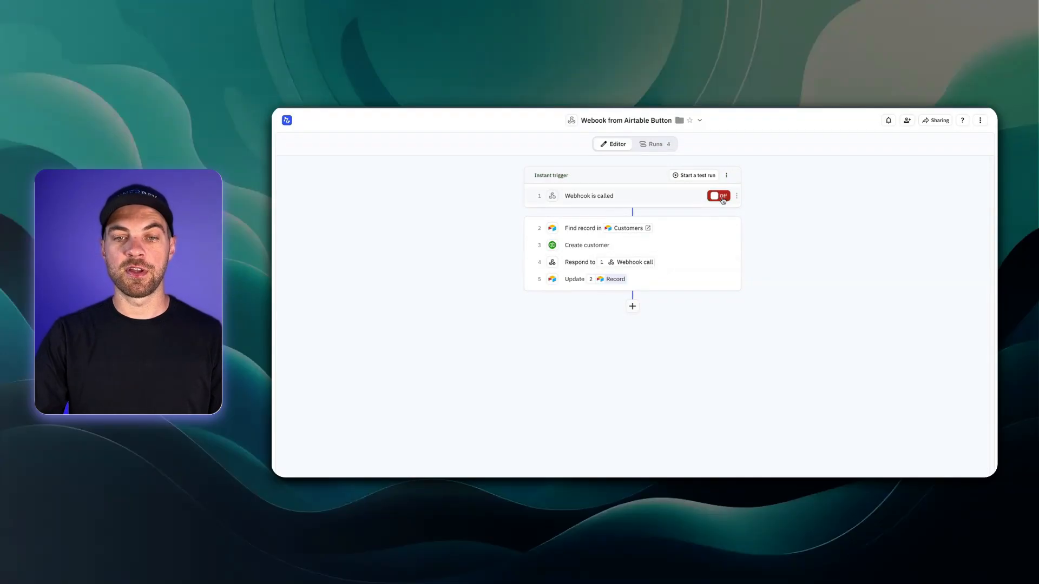
pyautogui.click(572, 266)
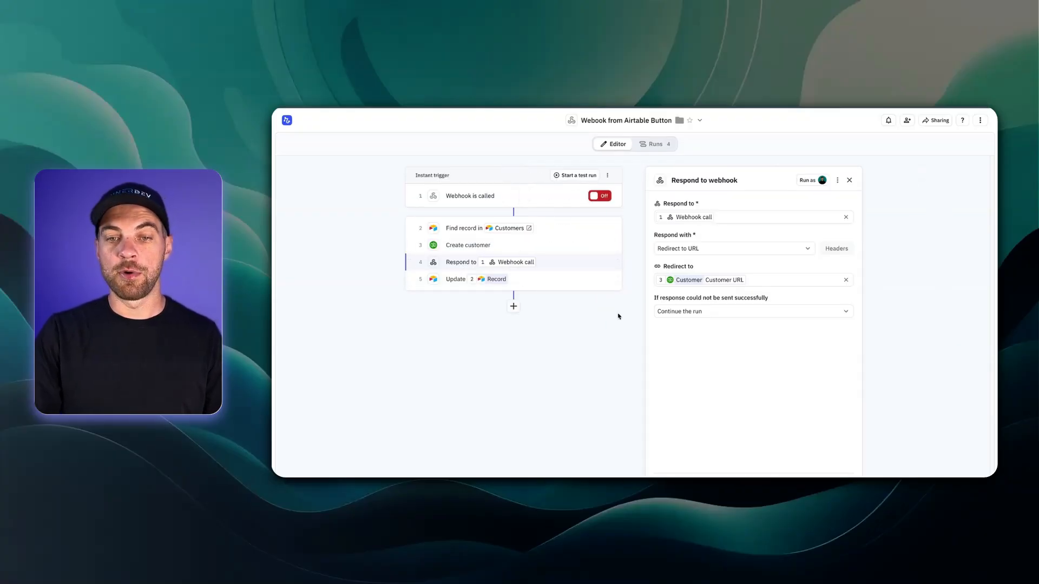
pyautogui.click(736, 252)
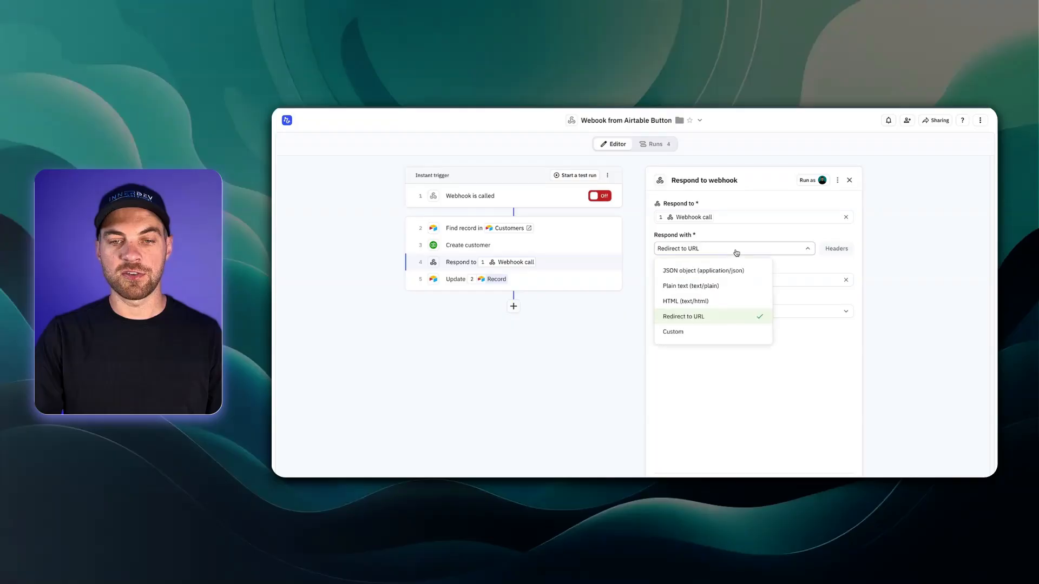
pyautogui.click(689, 336)
pyautogui.moveTo(723, 283); pyautogui.dragTo(630, 275)
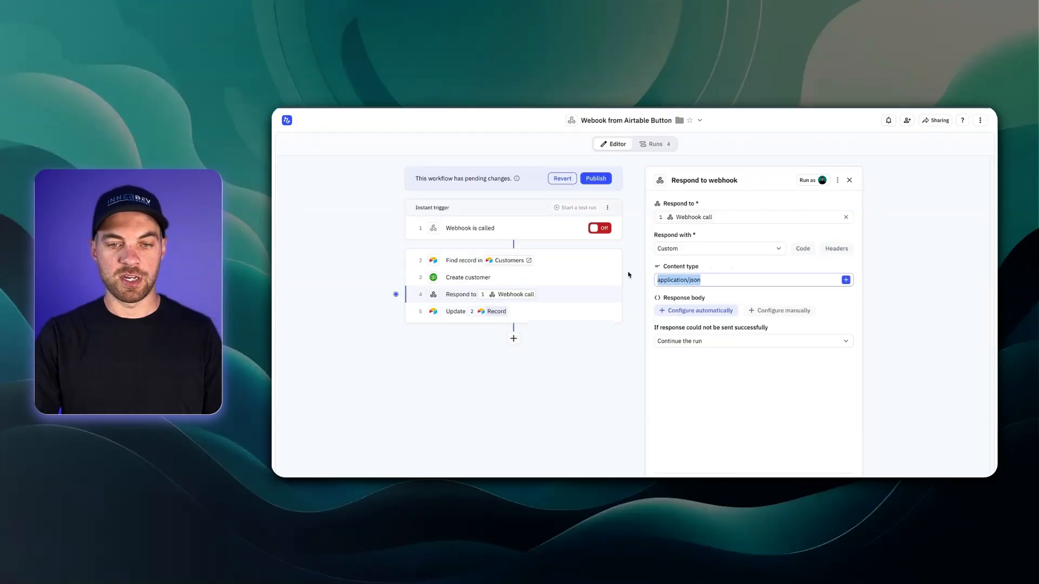
pyautogui.write('text/h')
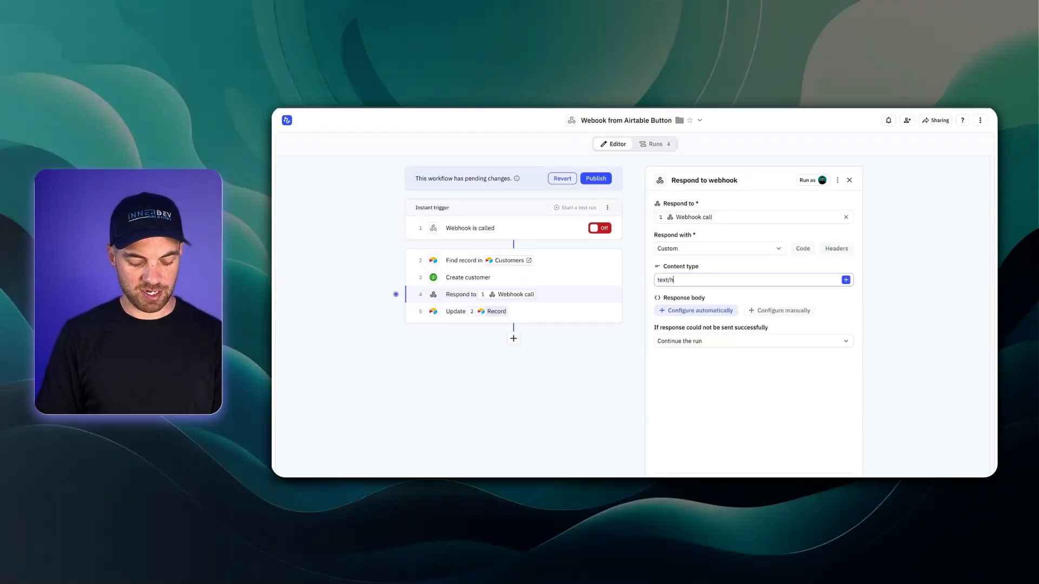
pyautogui.write('tml')
pyautogui.click(607, 375)
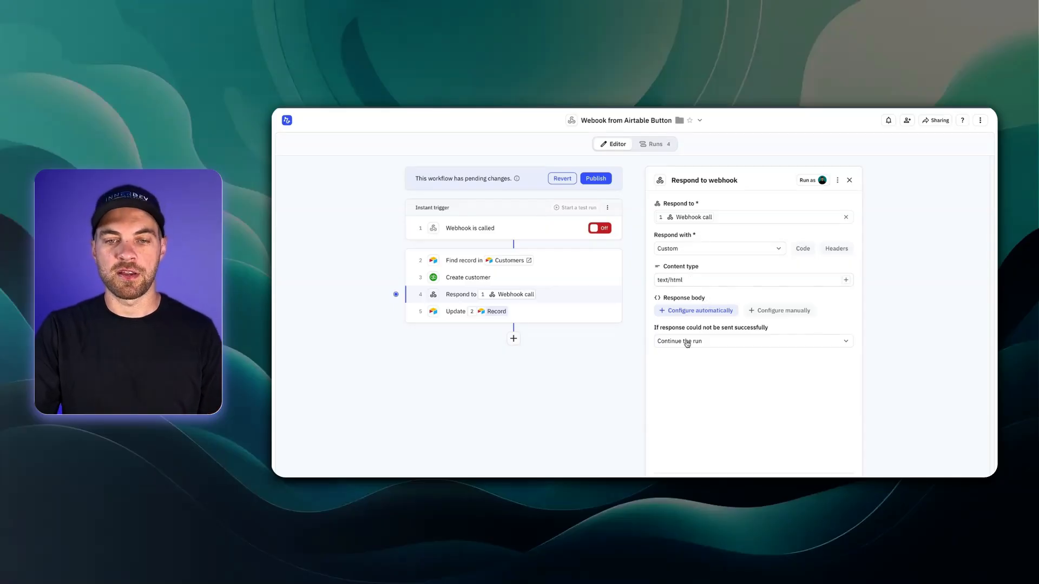
# Step: Set the response body to a manual string containing the pasted HTML page, and save
pyautogui.click(776, 311)
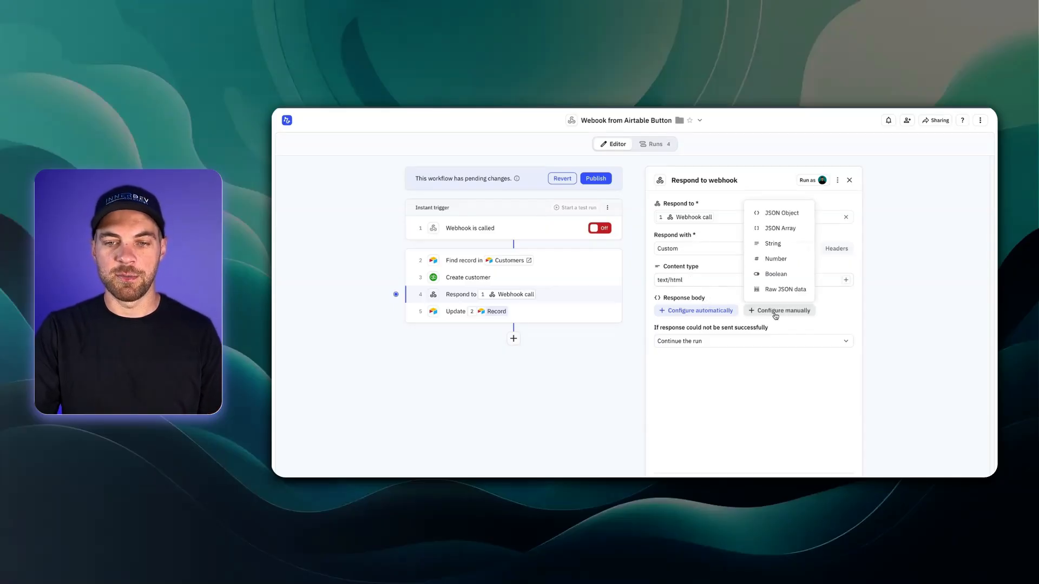
pyautogui.click(789, 253)
pyautogui.hotkey('ctrl', 'v')
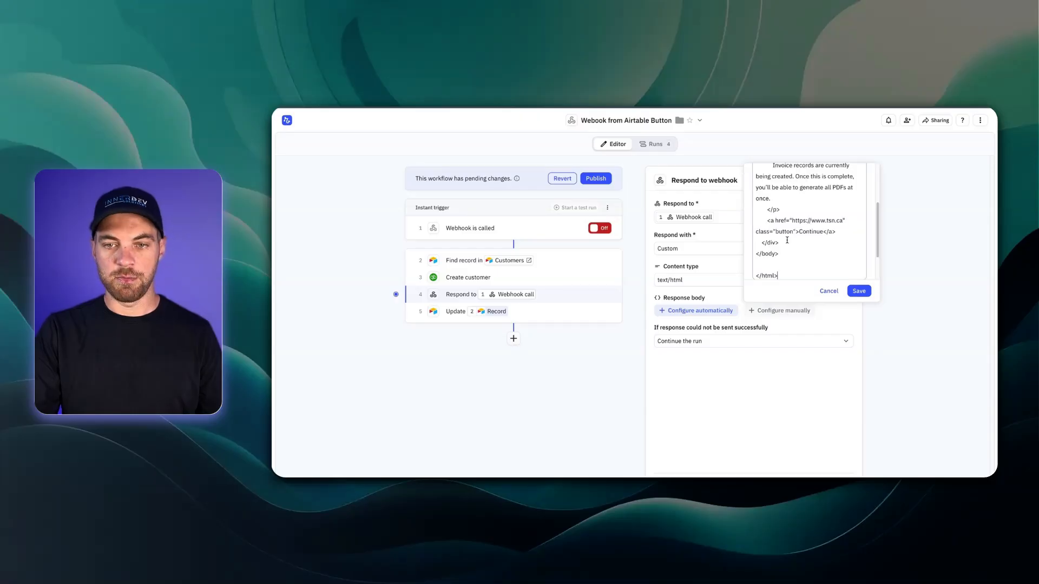
pyautogui.click(858, 293)
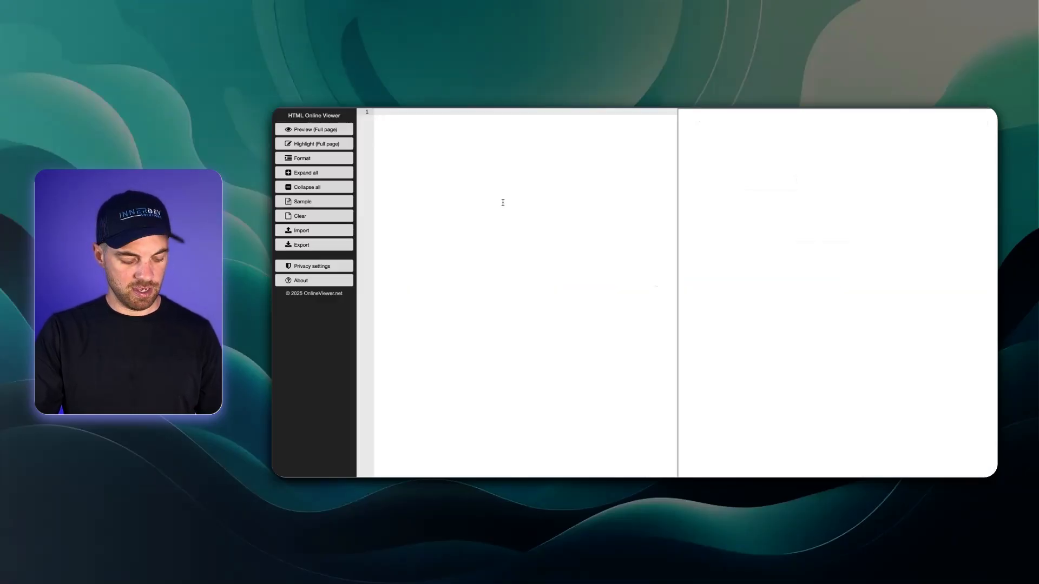
pyautogui.hotkey('ctrl', 'v')
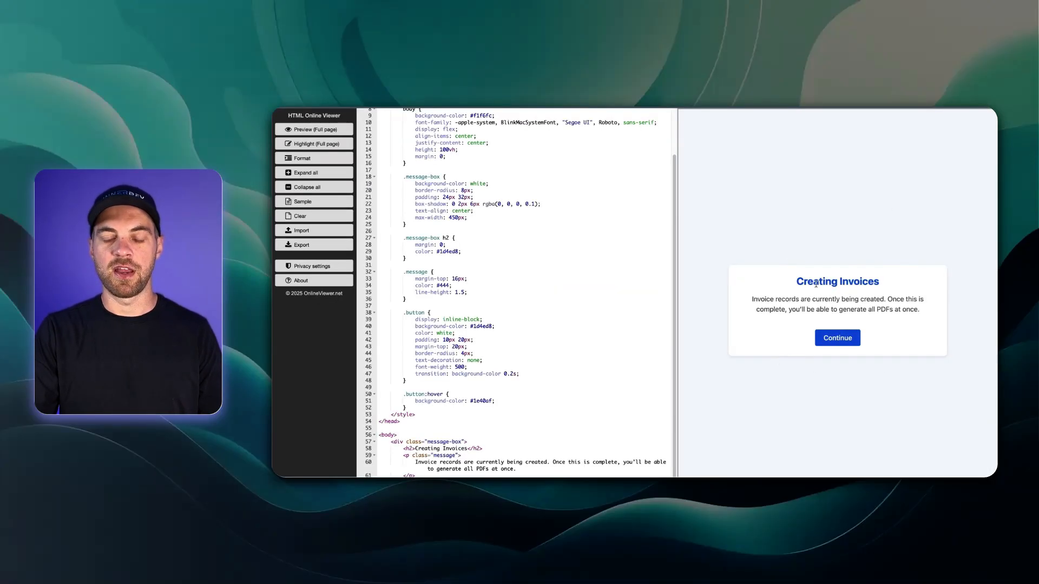
pyautogui.moveTo(922, 311); pyautogui.dragTo(831, 281)
pyautogui.click(814, 264)
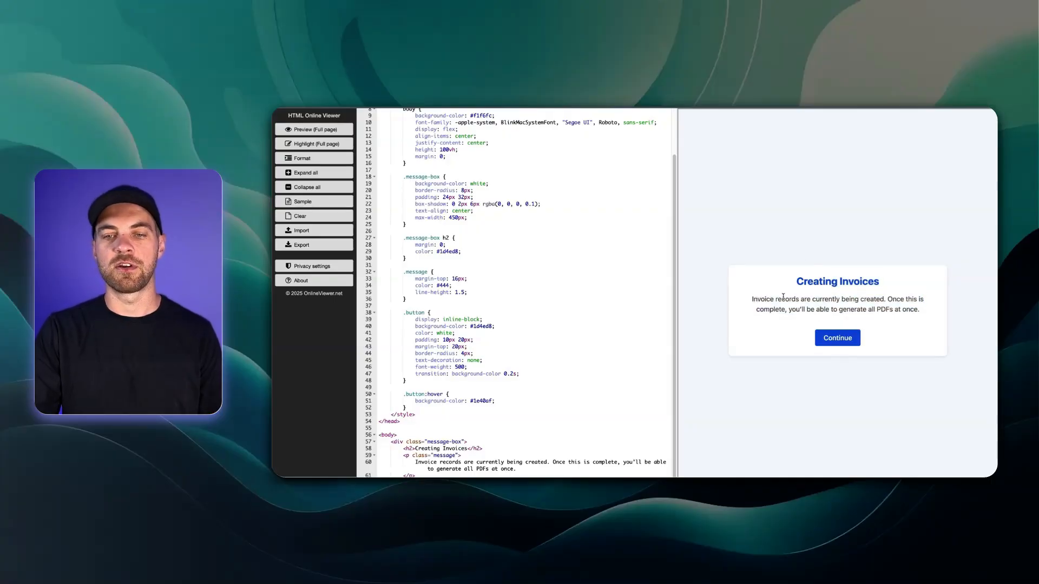
pyautogui.tripleClick(813, 282)
pyautogui.click(778, 295)
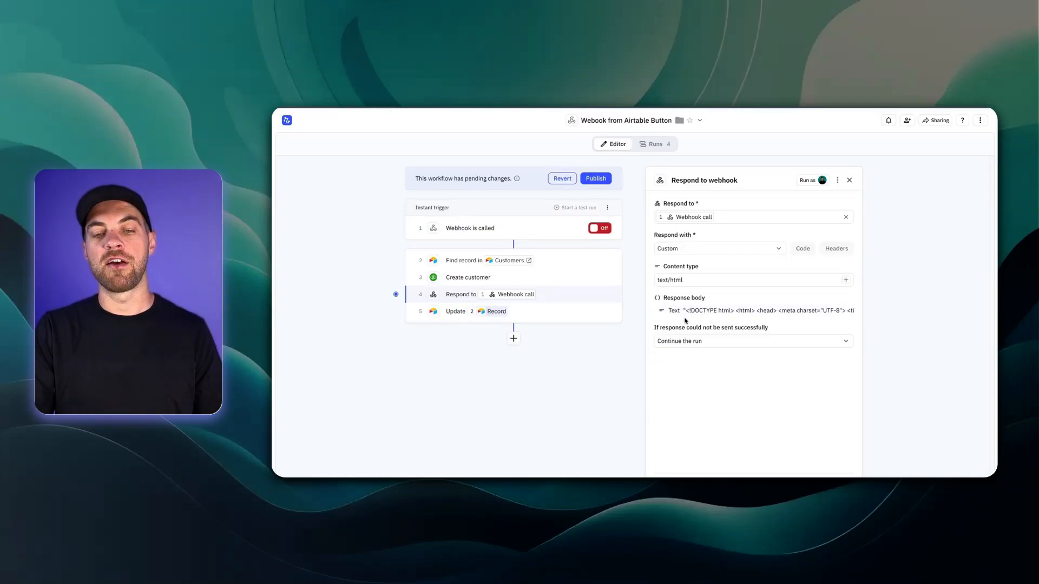
# Step: Check the Continue link's href in the response body, then publish the new version
pyautogui.click(720, 312)
pyautogui.scroll(-5, 748, 400)
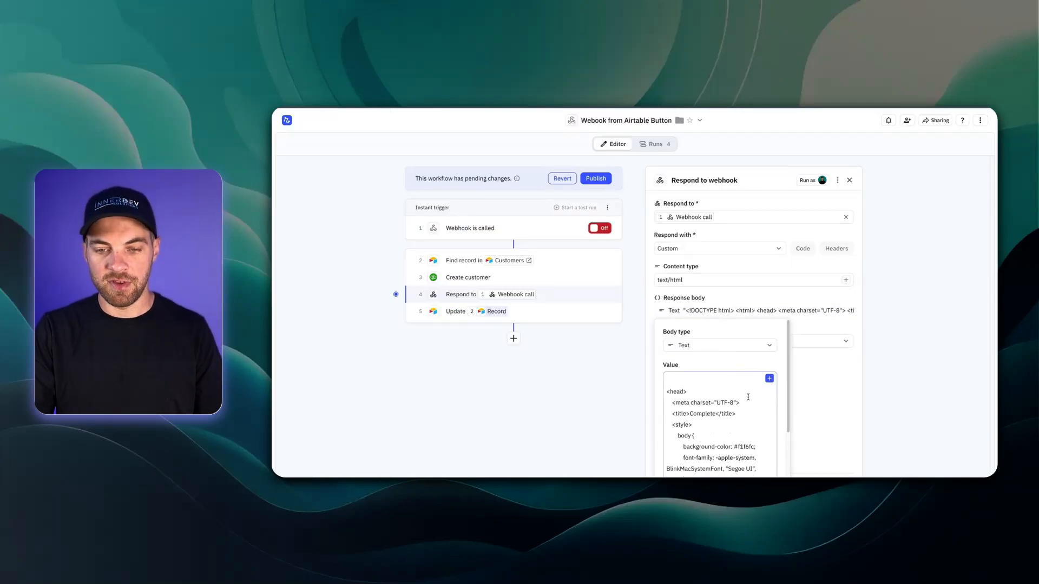
pyautogui.scroll(-2, 755, 459)
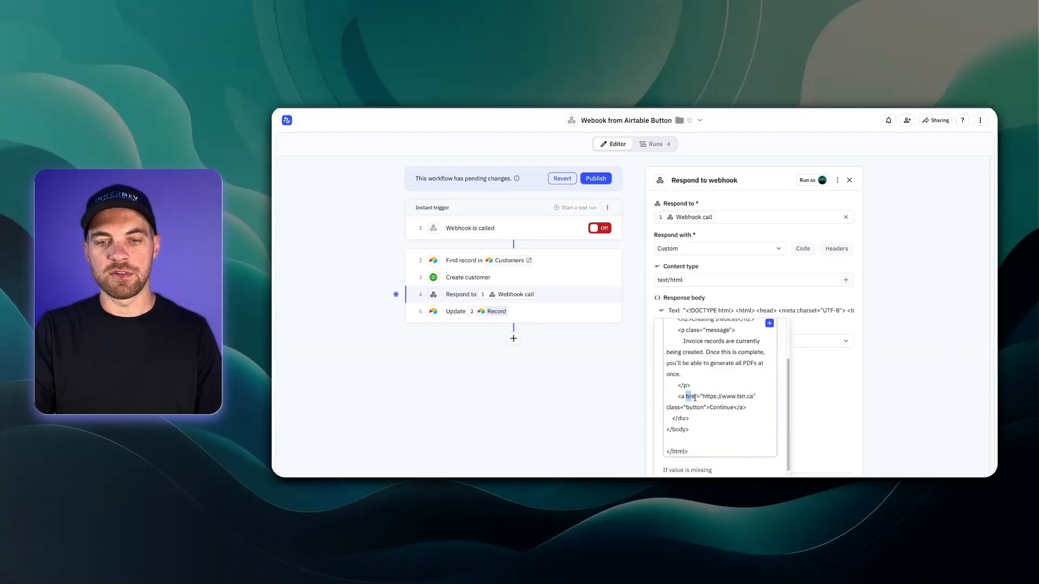
pyautogui.click(693, 400)
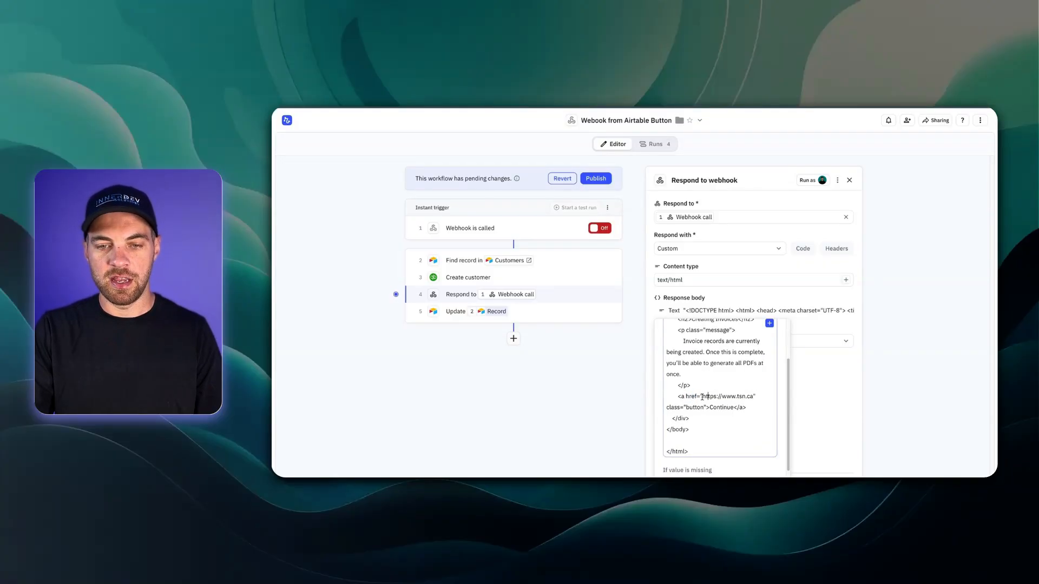
pyautogui.moveTo(702, 397); pyautogui.dragTo(745, 399)
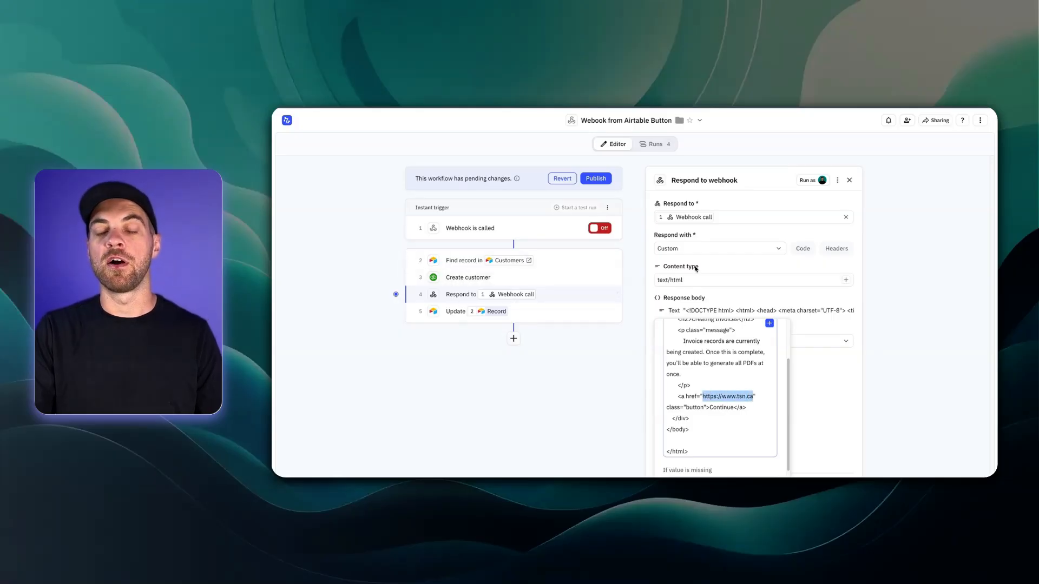
pyautogui.click(893, 407)
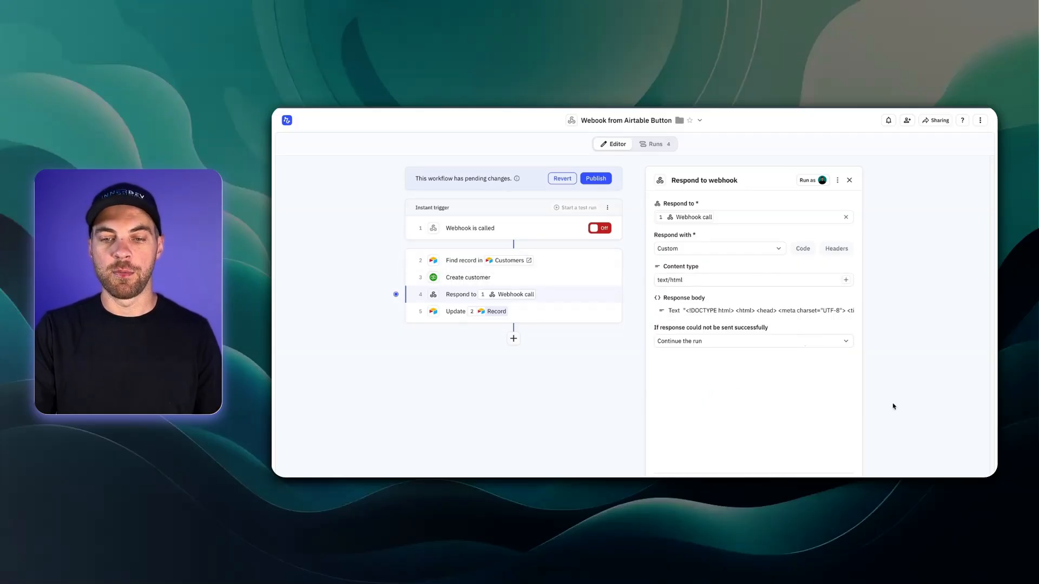
pyautogui.click(596, 178)
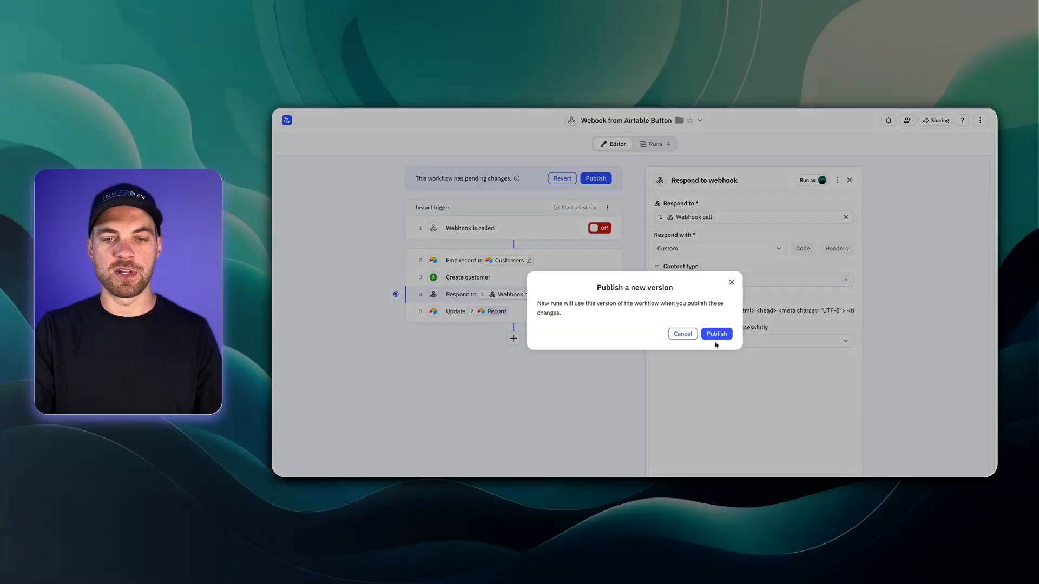
pyautogui.click(715, 334)
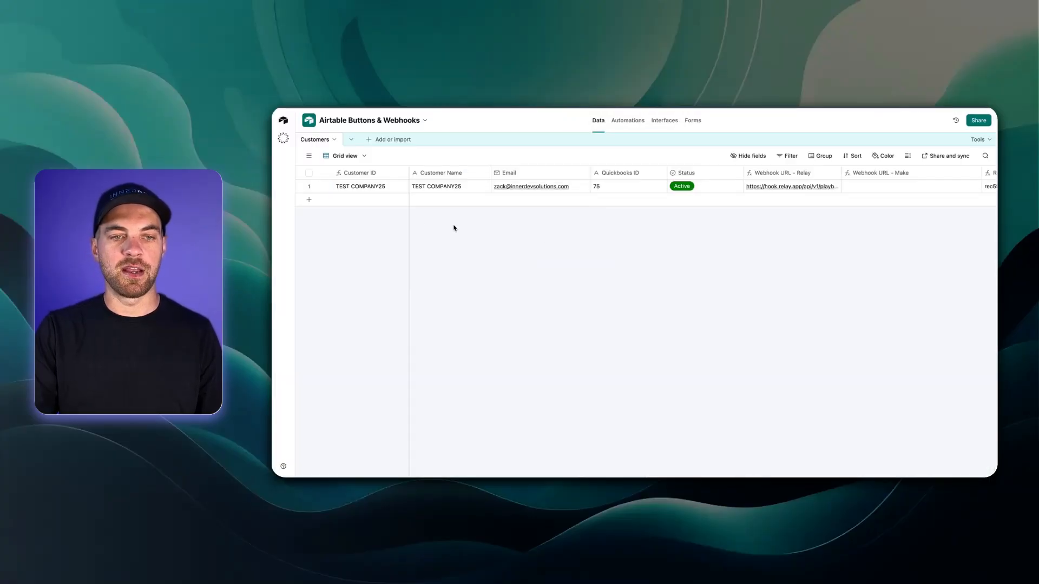
# Step: Add a second Customers row with a throwaway test name in Customer Name
pyautogui.click(311, 200)
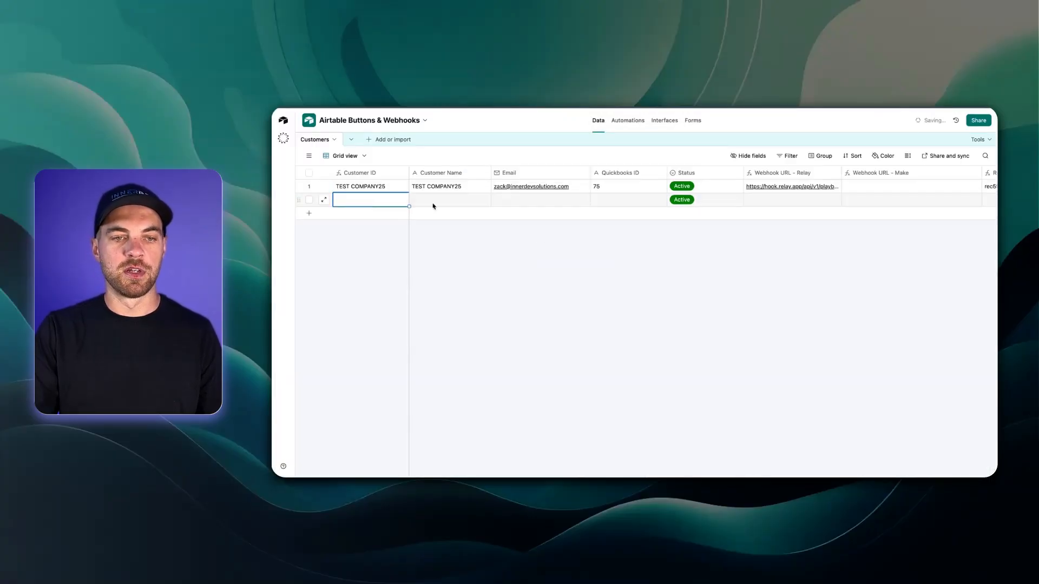
pyautogui.click(432, 201)
pyautogui.write('dfdfhgnn')
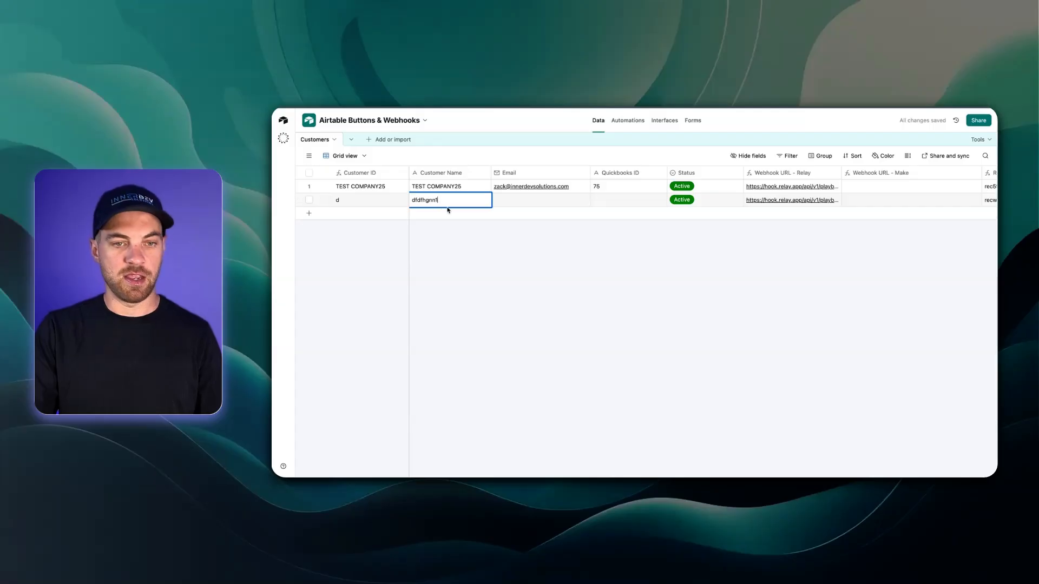
pyautogui.click(520, 222)
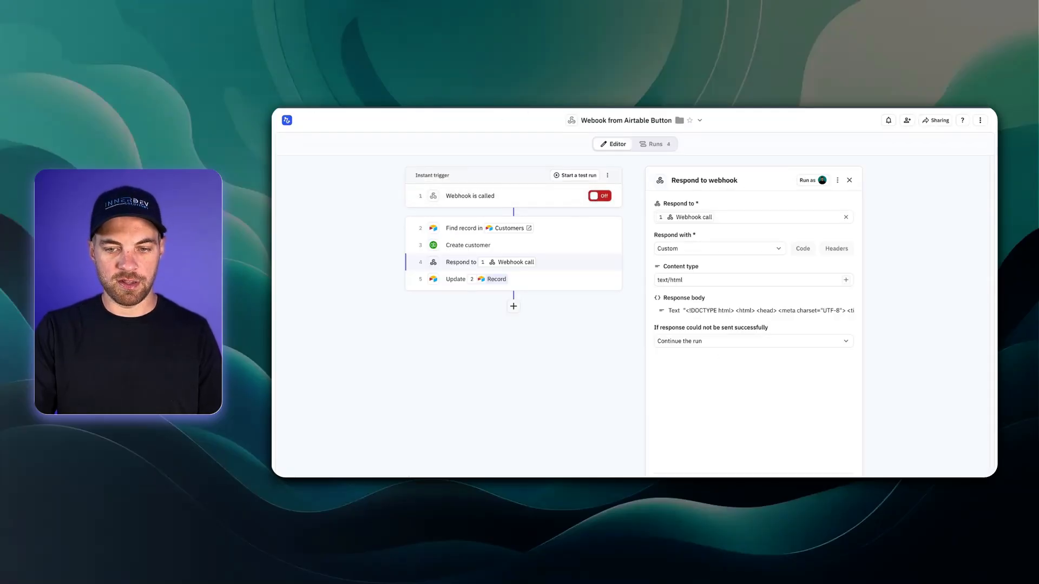
# Step: Close the response settings, turn the webhook trigger on, and open the second customer's webhook link
pyautogui.click(837, 483)
pyautogui.click(714, 195)
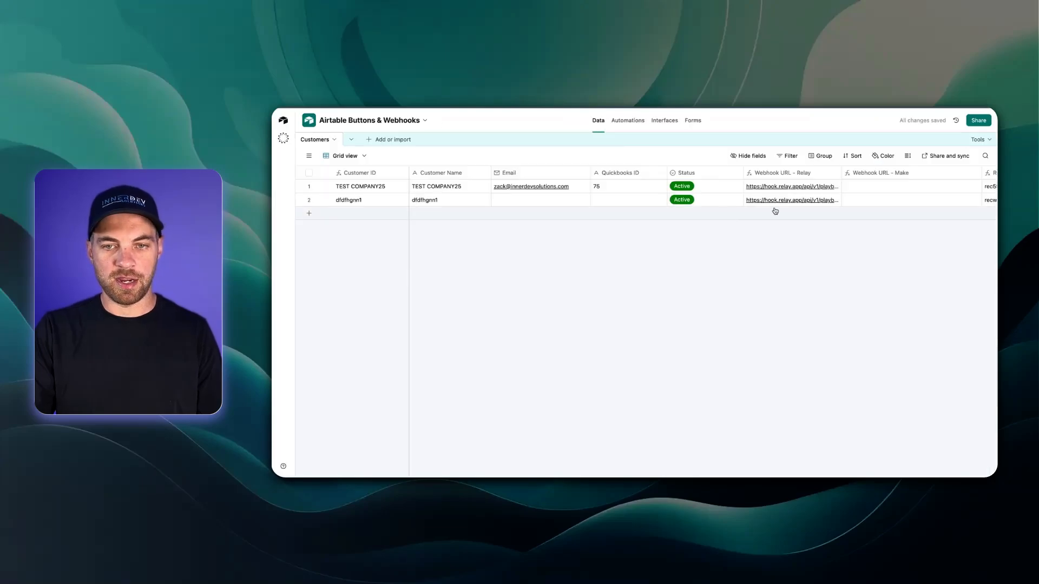
pyautogui.click(777, 209)
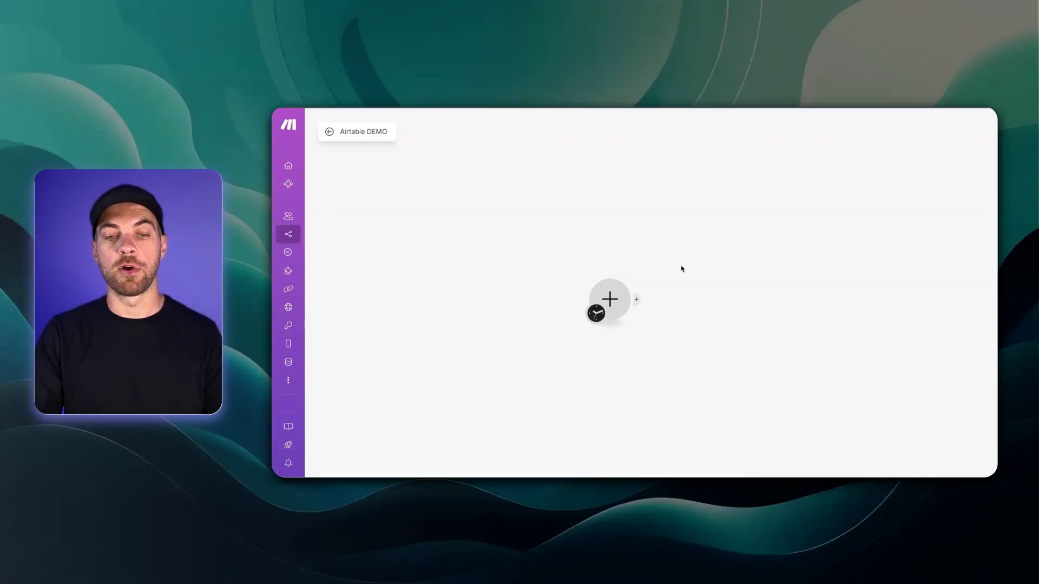
# Step: Add a Webhooks custom webhook trigger named 'Airtable DEMO' and copy its address
pyautogui.click(610, 299)
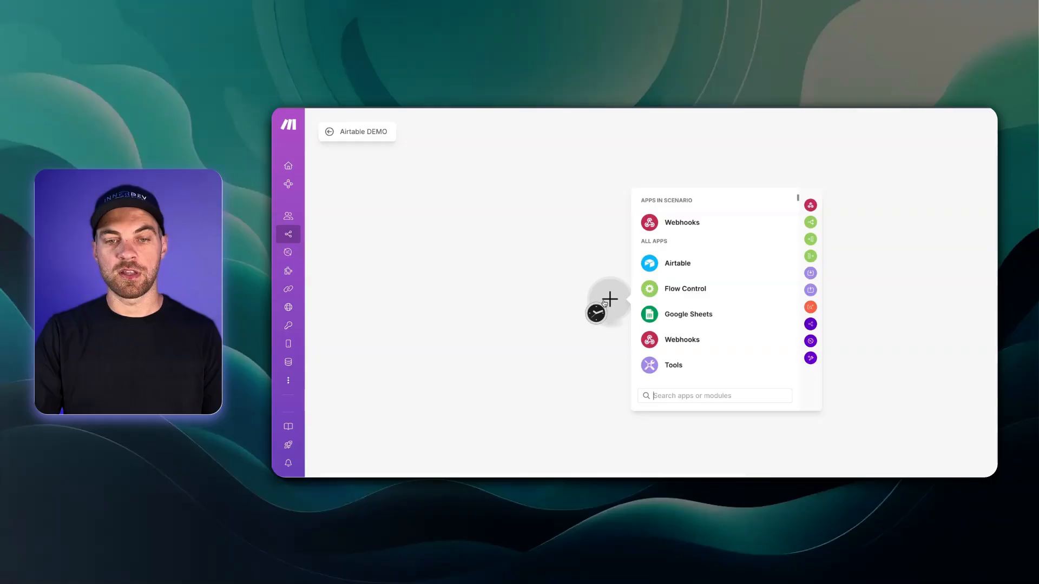
pyautogui.click(681, 341)
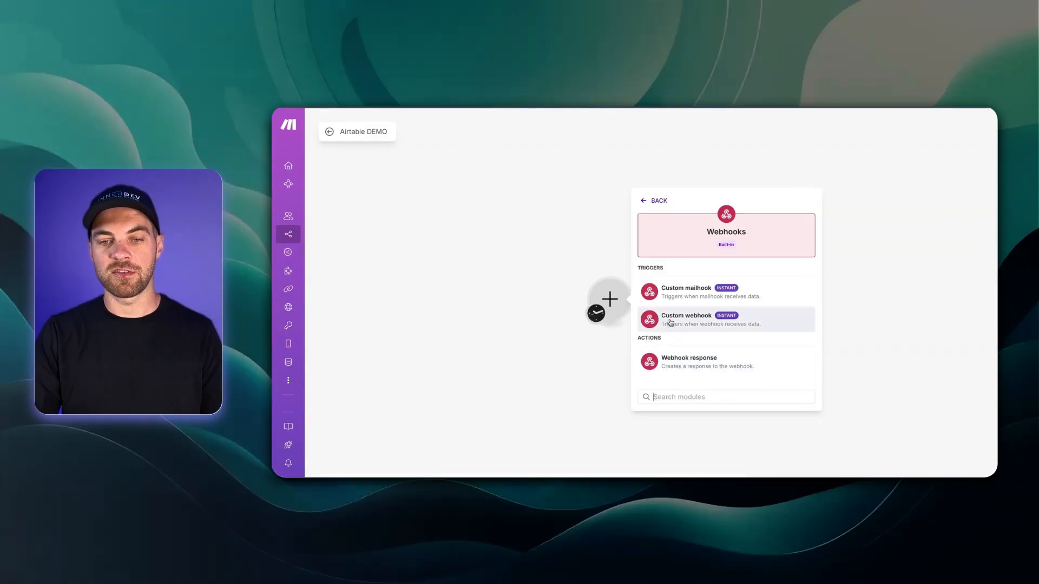
pyautogui.click(703, 324)
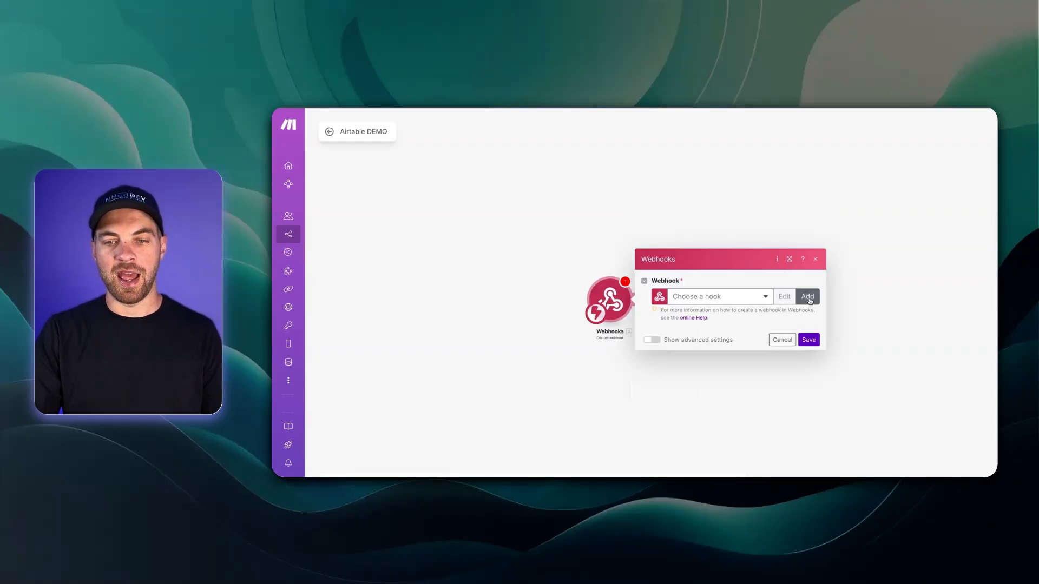
pyautogui.click(807, 297)
pyautogui.moveTo(736, 237); pyautogui.dragTo(589, 234)
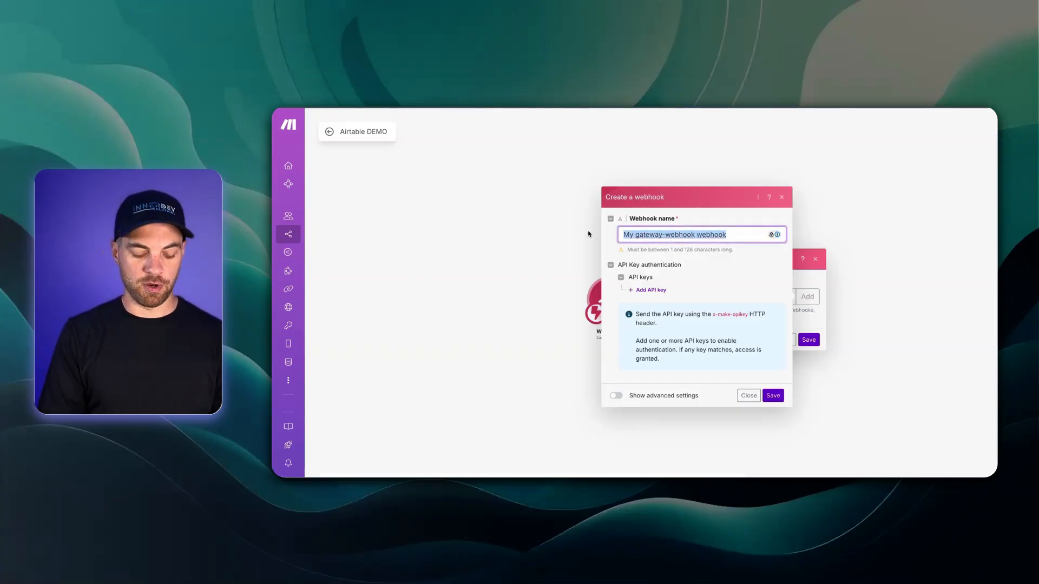
pyautogui.write('Airtab')
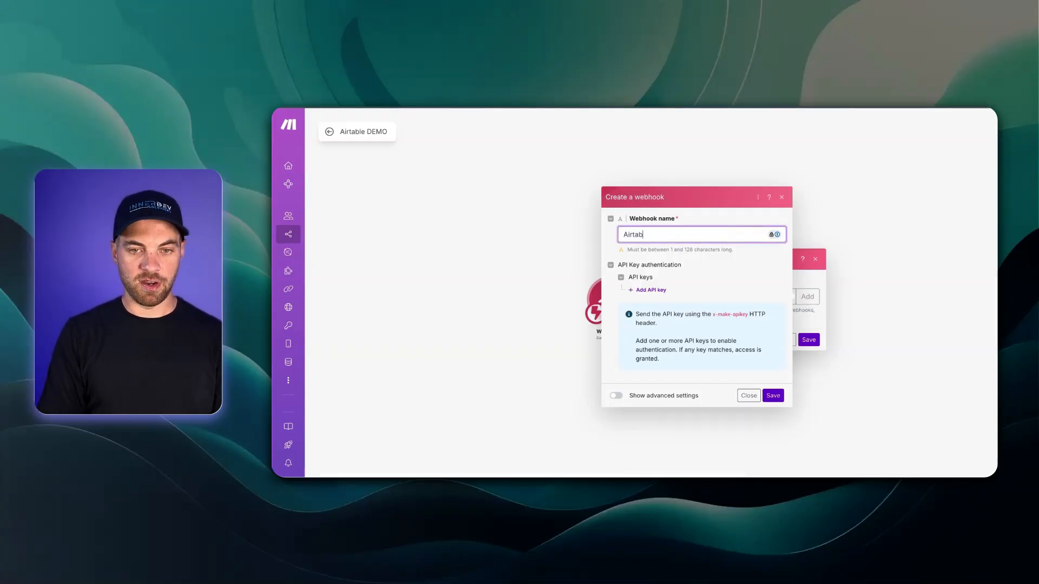
pyautogui.write('le DEMO')
pyautogui.click(773, 395)
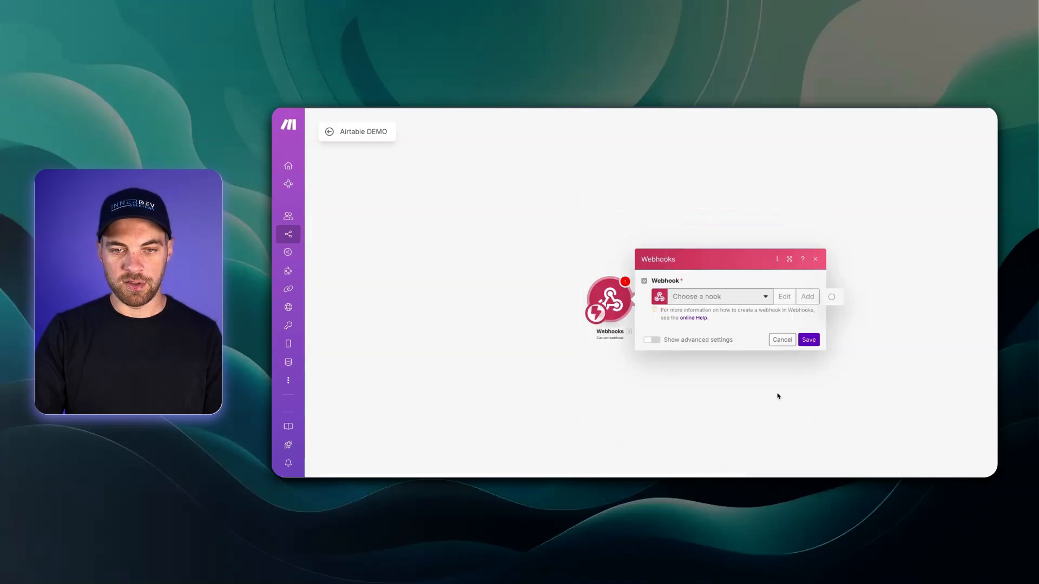
pyautogui.click(816, 328)
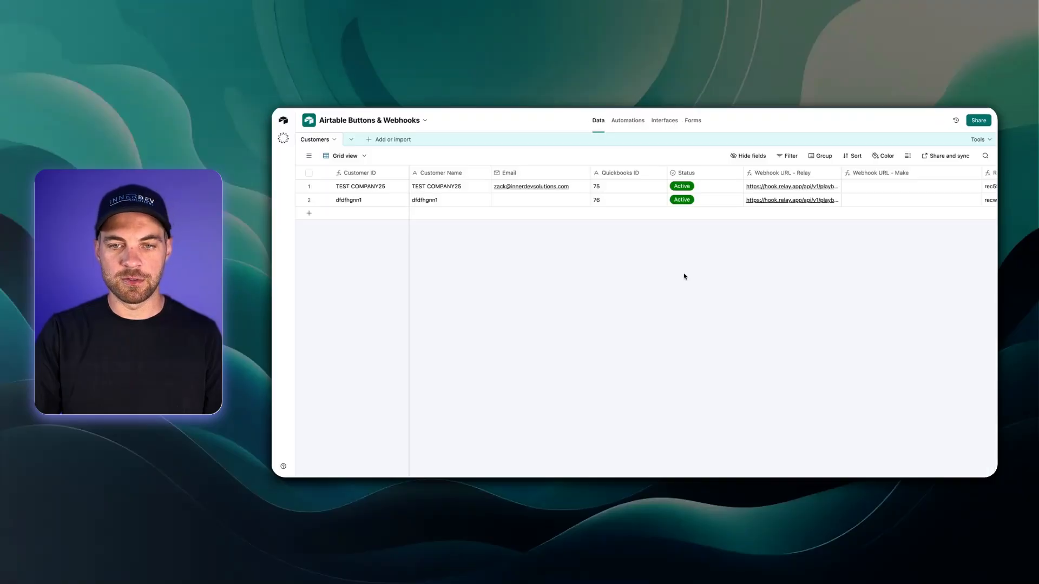
# Step: Set the Webhook URL - Make formula to the pasted Make address plus "?record=" & RECORD_ID()
pyautogui.hscroll(3, 685, 277)
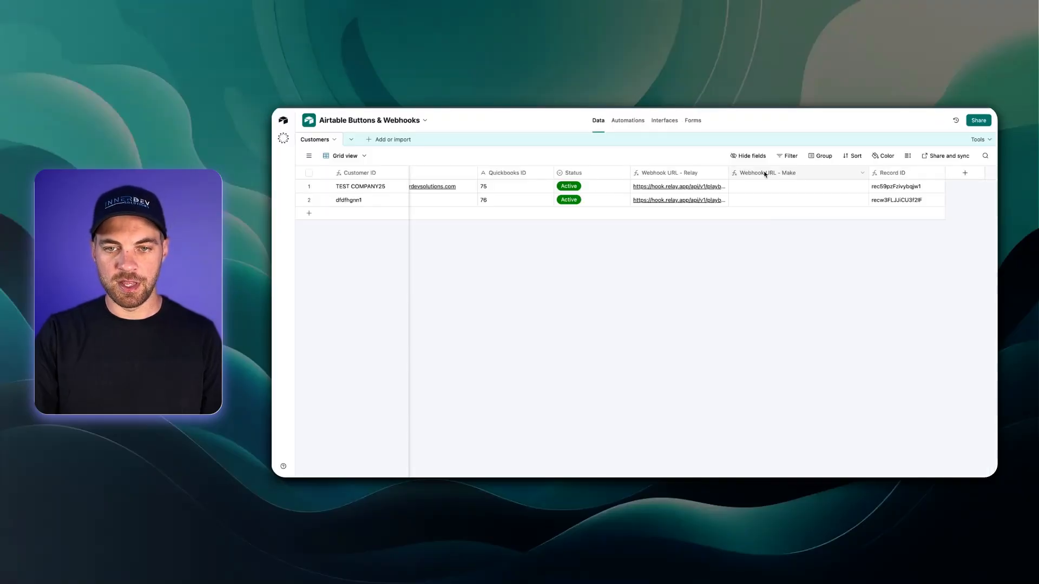
pyautogui.doubleClick(765, 172)
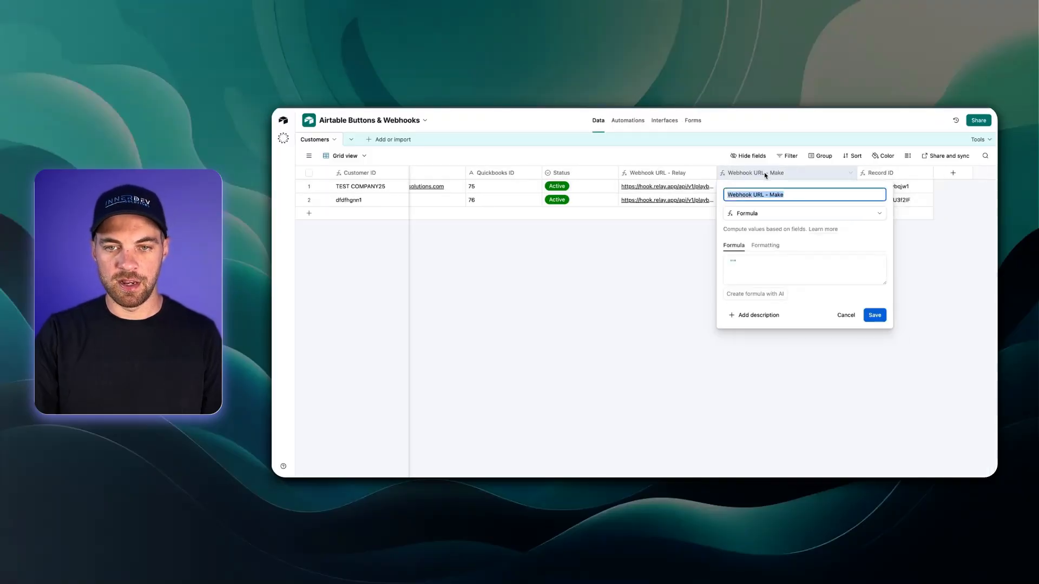
pyautogui.click(731, 262)
pyautogui.write('"')
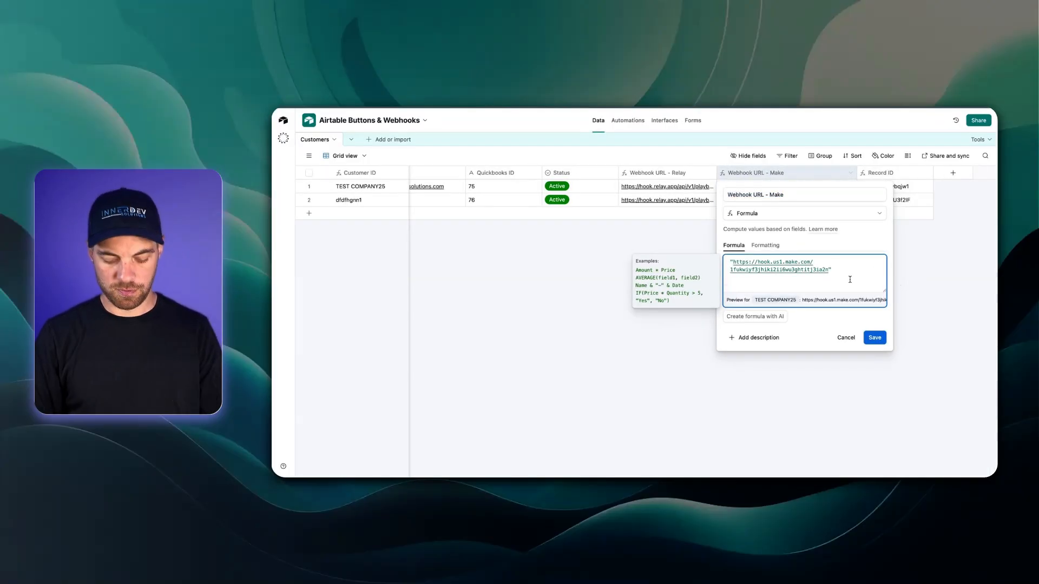
pyautogui.write('?rec')
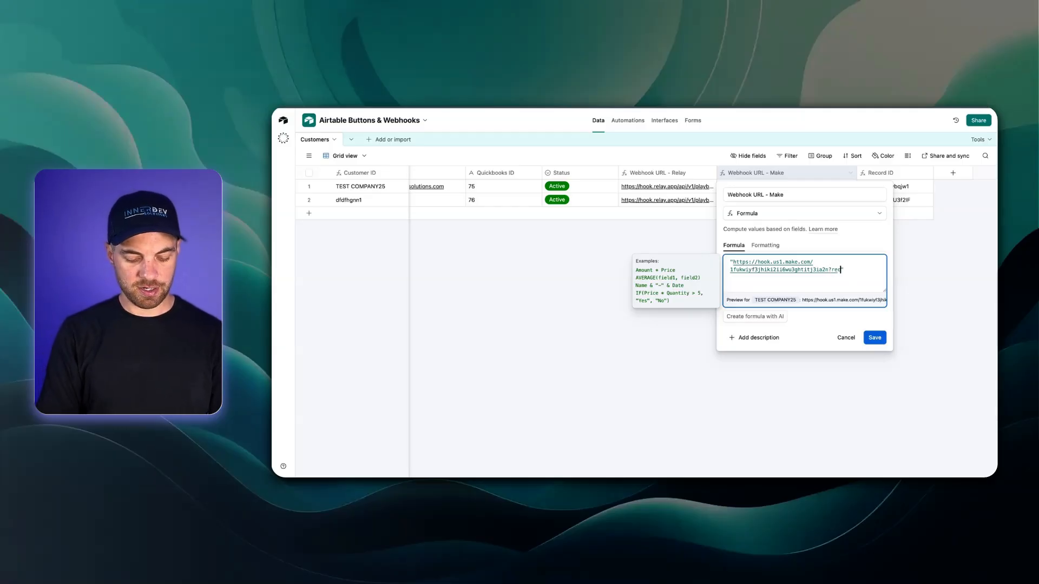
pyautogui.write('ord=" ')
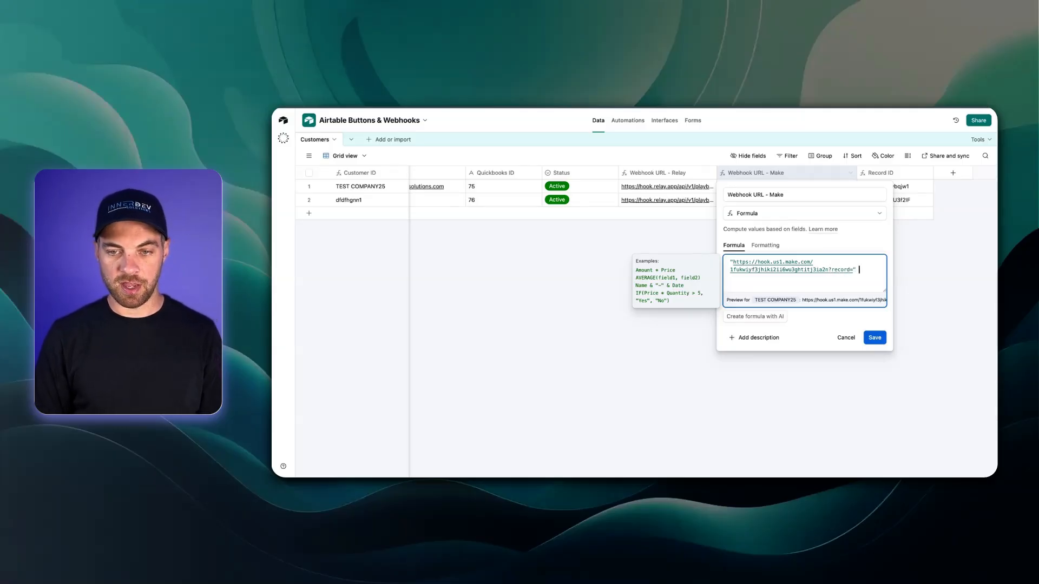
pyautogui.write('& ')
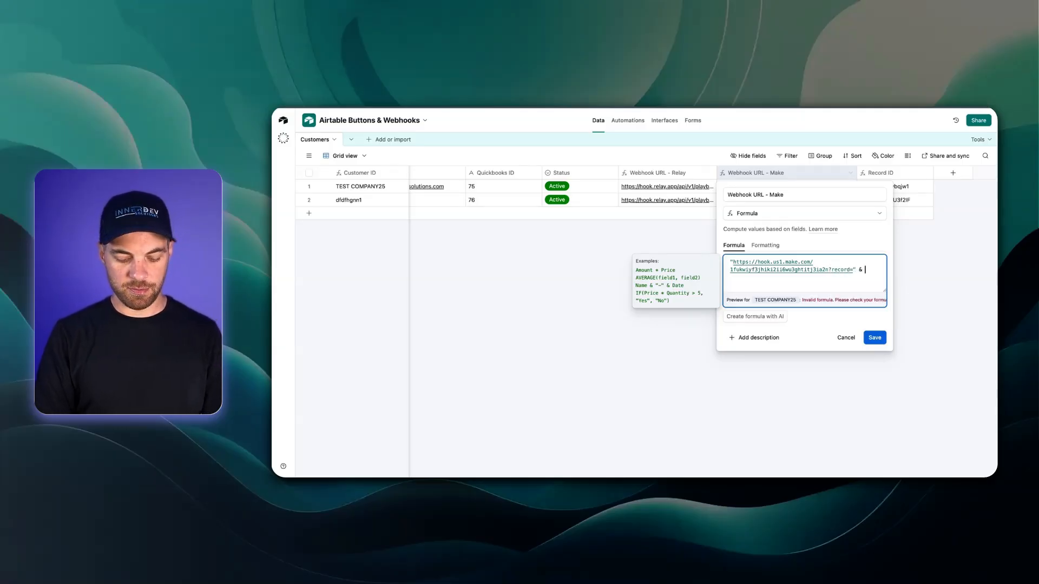
pyautogui.write('record')
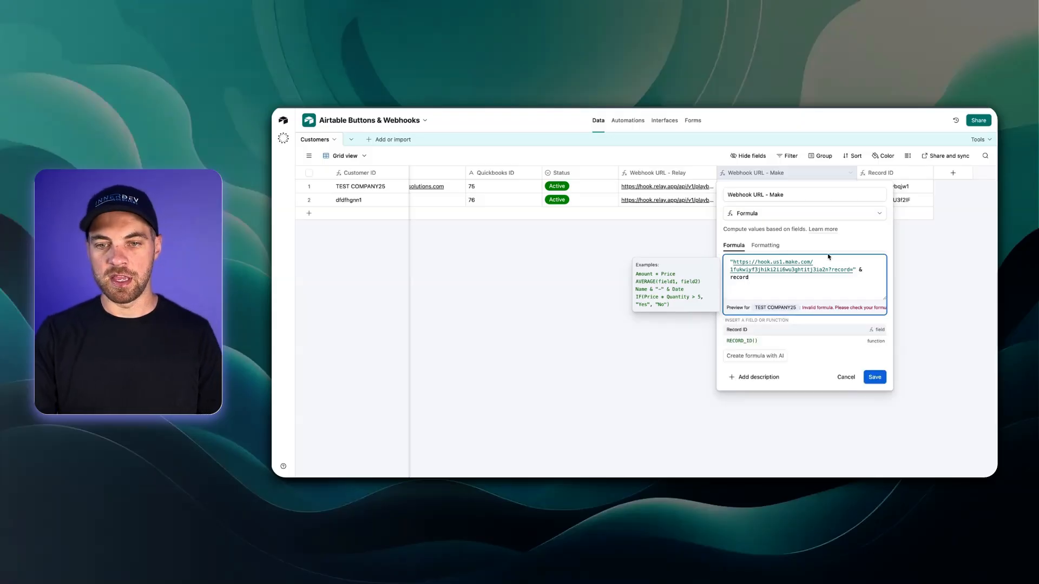
pyautogui.click(793, 340)
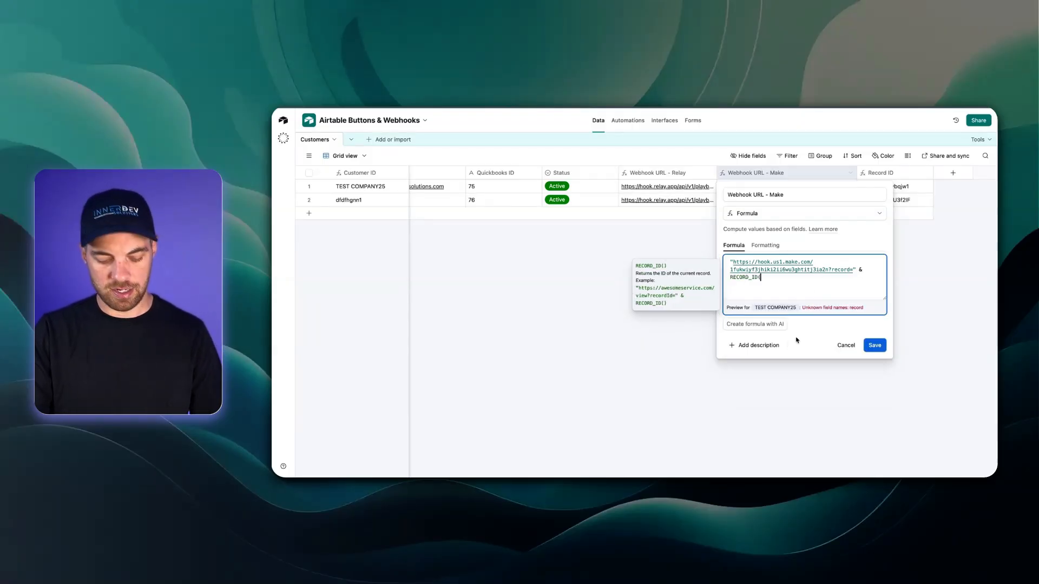
pyautogui.click(876, 349)
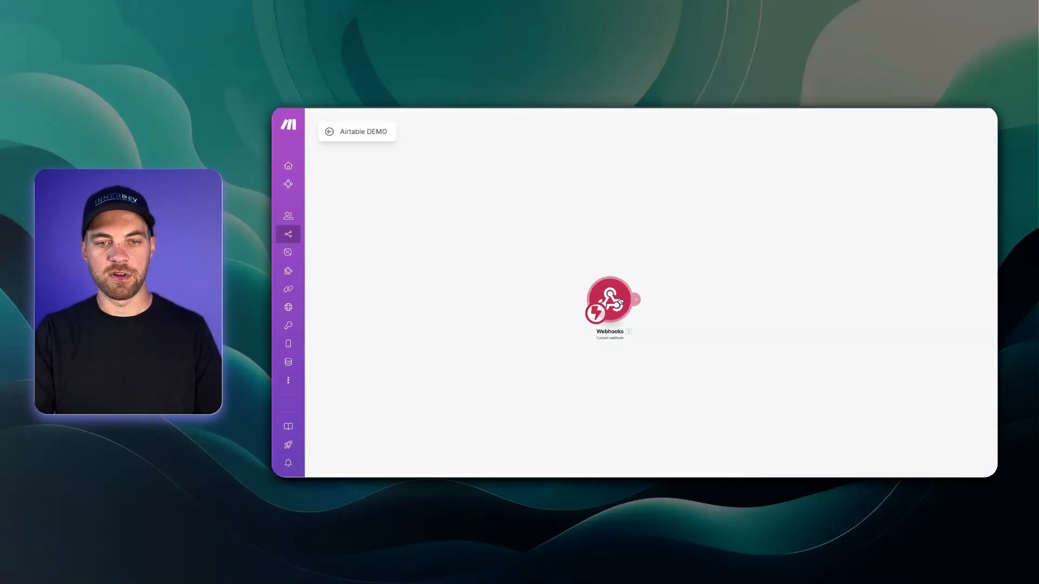
# Step: Run only the webhook module and trigger it from a record's Make link in Airtable
pyautogui.rightClick(620, 301)
pyautogui.click(649, 316)
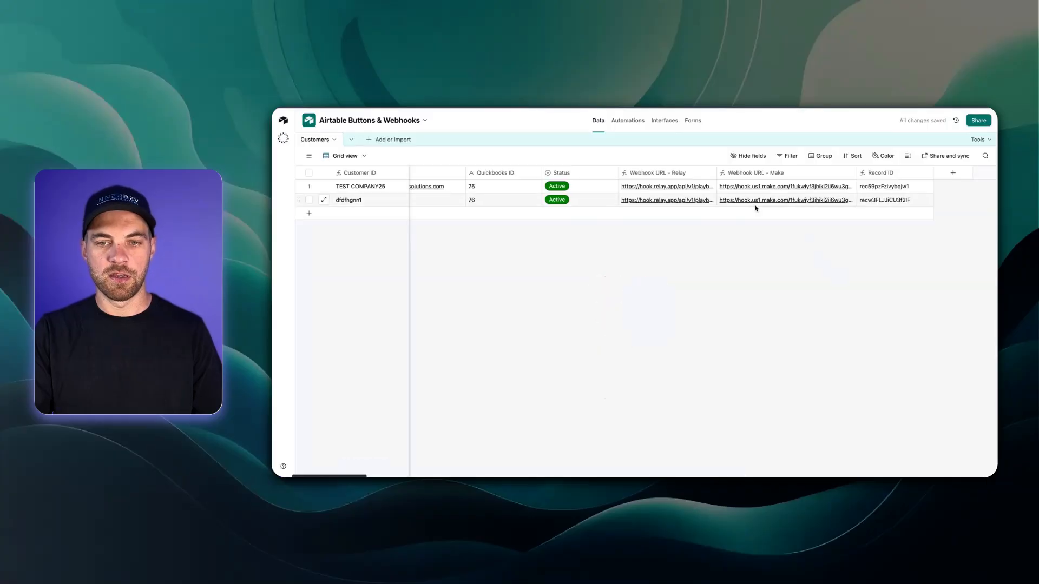
pyautogui.click(754, 207)
pyautogui.click(754, 208)
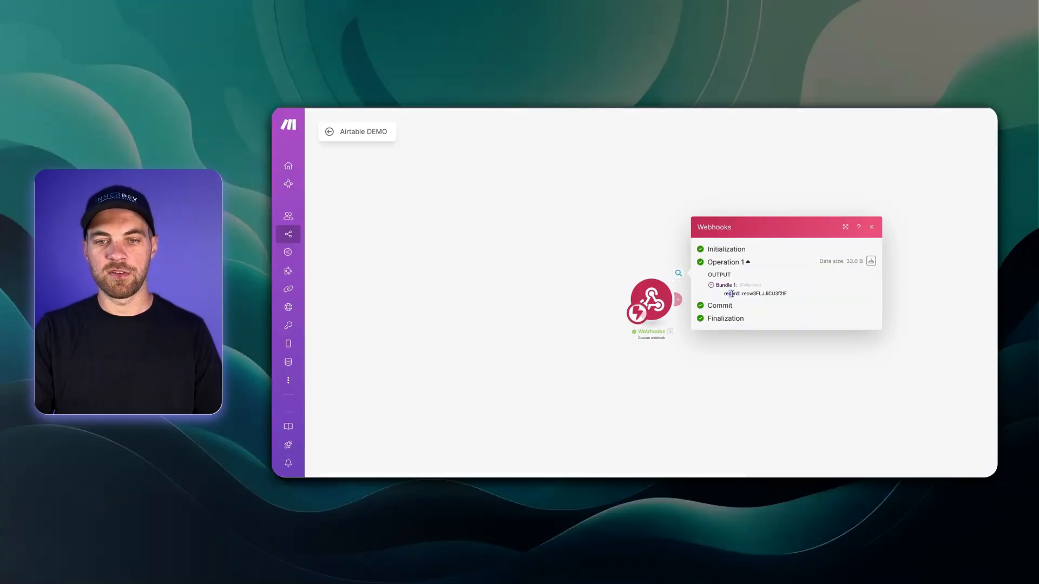
# Step: Check the received record ID in the webhook output, then start a new module after it
pyautogui.moveTo(732, 294)
pyautogui.mouseDown()
pyautogui.moveTo(789, 295)
pyautogui.moveTo(751, 294)
pyautogui.mouseUp()
pyautogui.click(752, 301)
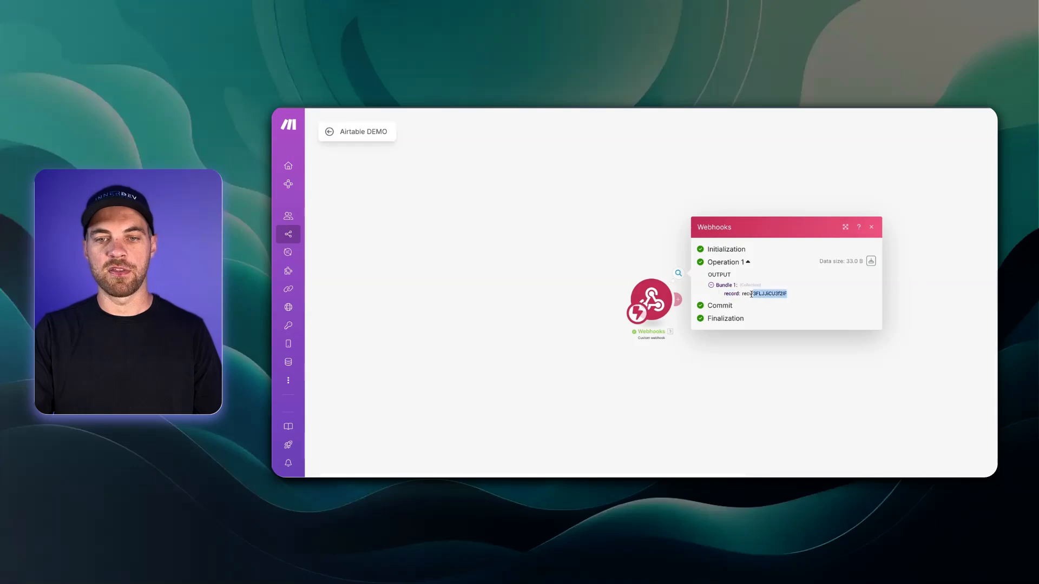
pyautogui.click(872, 231)
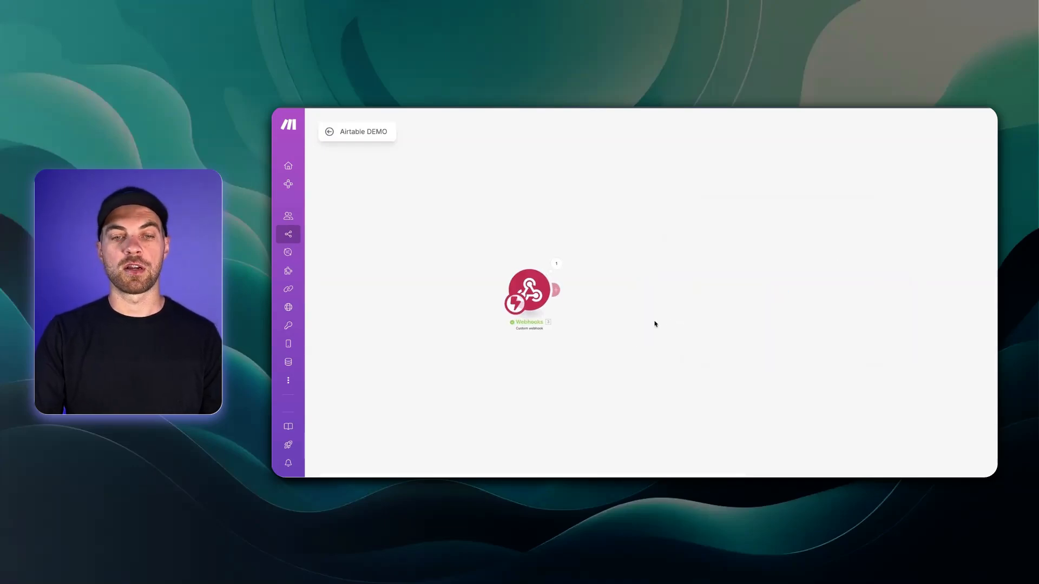
pyautogui.click(557, 290)
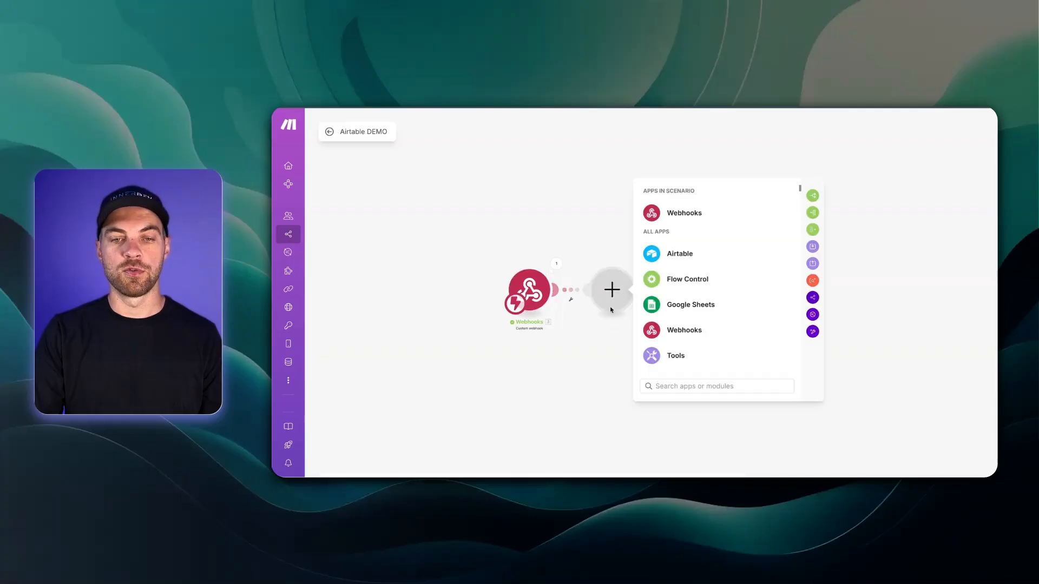
# Step: Add a Webhooks > Webhook response module and paste the Creating Invoices HTML into its Body
pyautogui.click(688, 340)
pyautogui.click(677, 281)
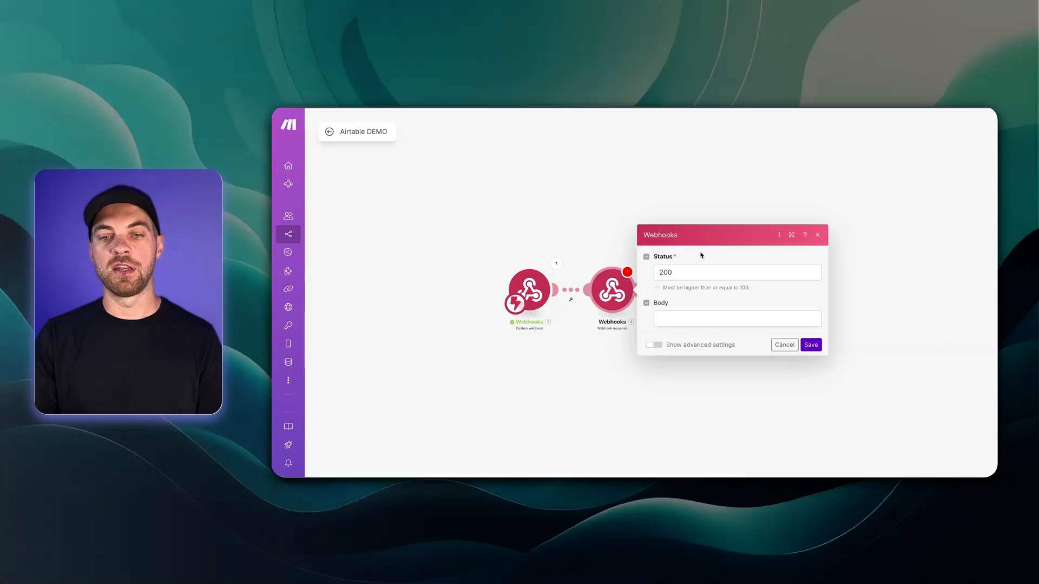
pyautogui.click(680, 319)
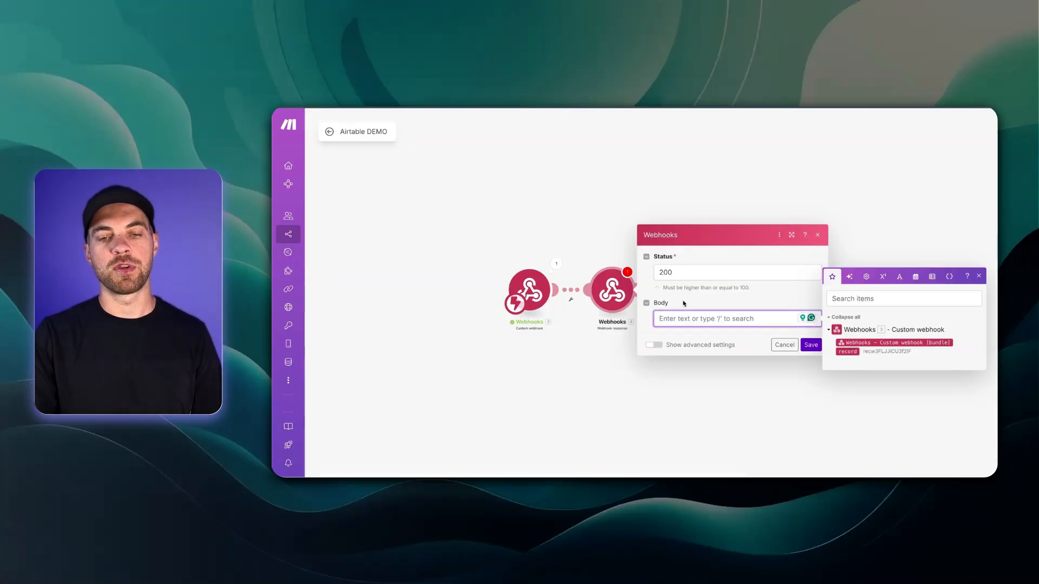
pyautogui.click(682, 299)
pyautogui.click(685, 323)
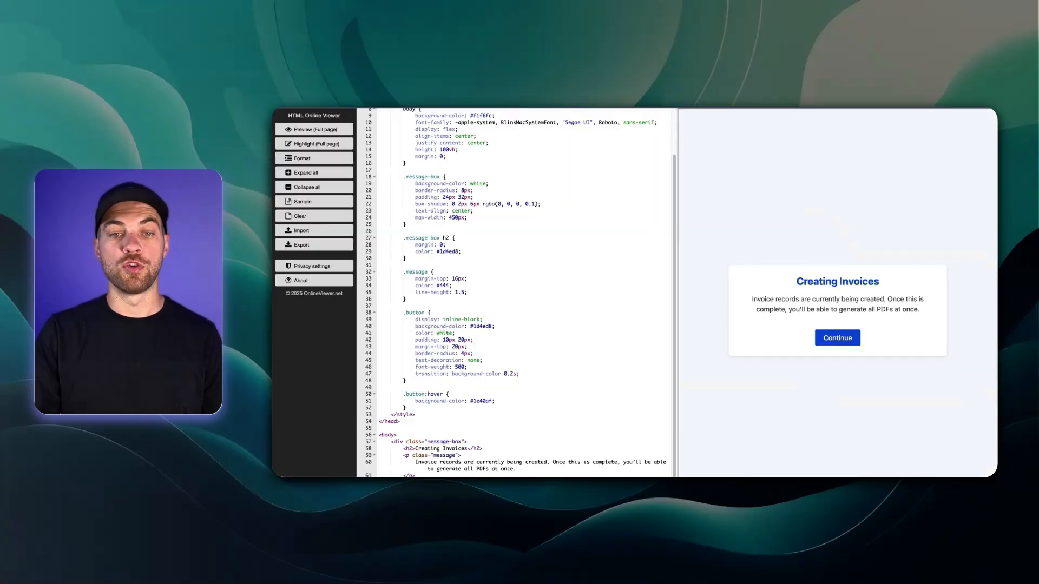
pyautogui.click(544, 221)
pyautogui.hotkey('ctrl', 'a')
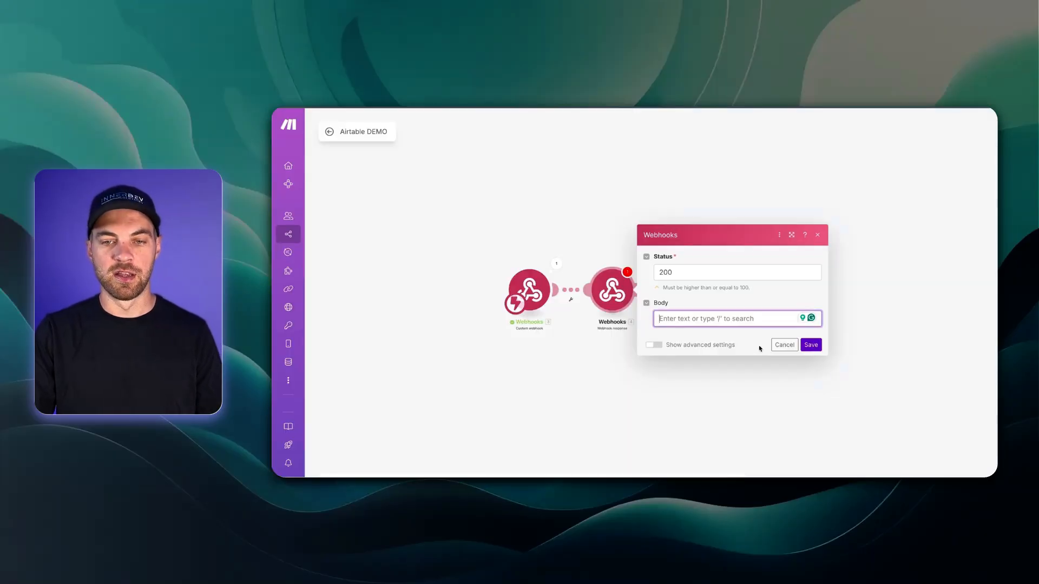
pyautogui.click(720, 319)
pyautogui.hotkey('ctrl', 'v')
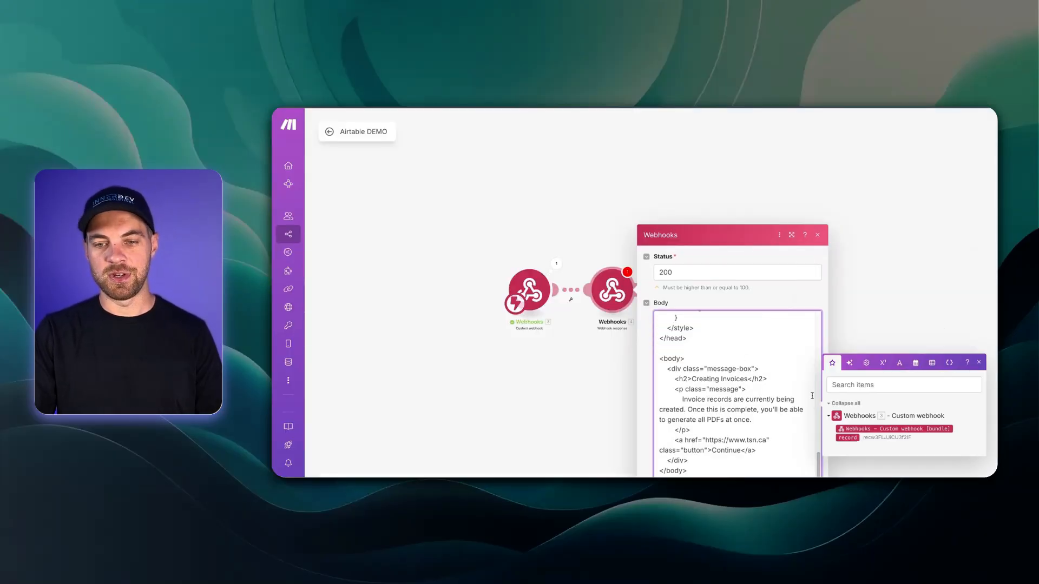
# Step: Save the response module, run the scenario once, and test it from a record's Make link
pyautogui.moveTo(817, 464); pyautogui.dragTo(799, 475)
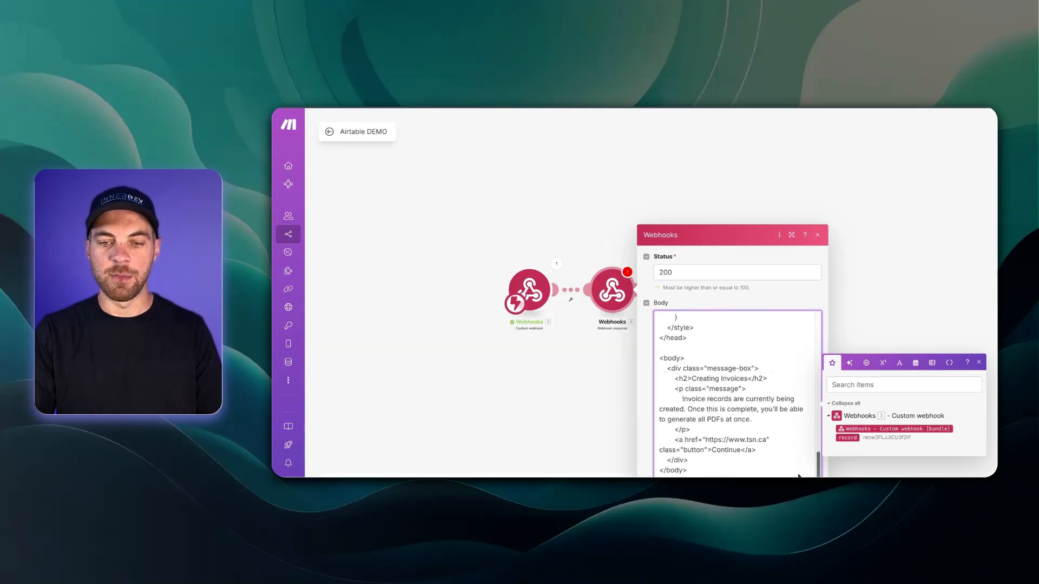
pyautogui.click(555, 377)
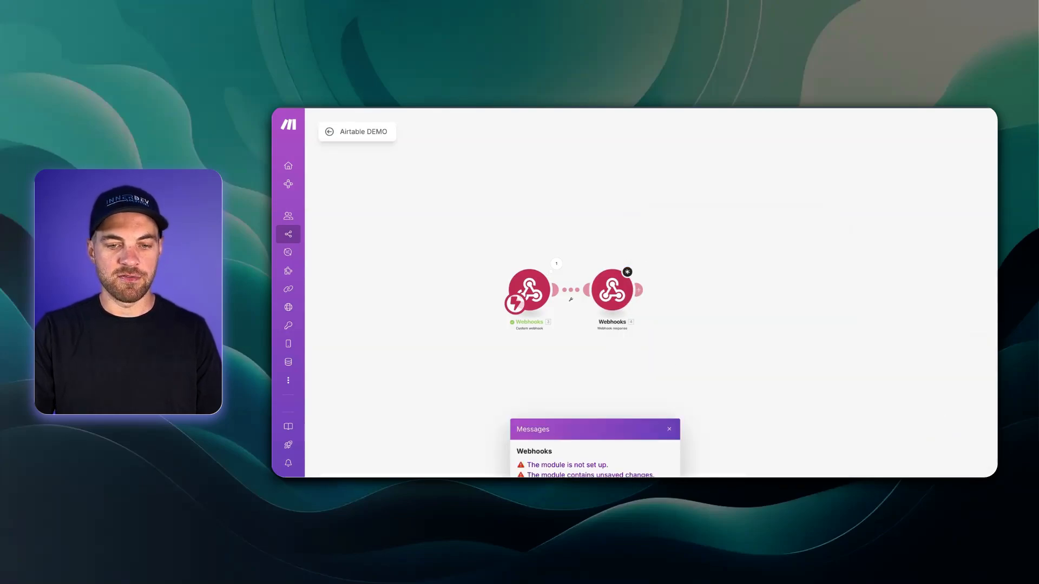
pyautogui.click(612, 290)
pyautogui.scroll(-10, 707, 306)
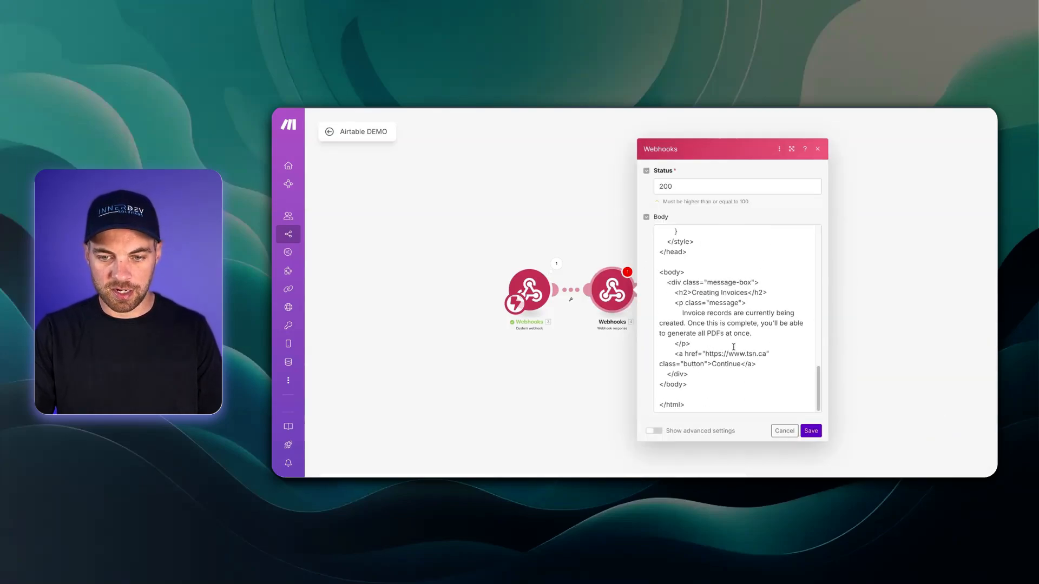
pyautogui.click(810, 431)
pyautogui.click(357, 457)
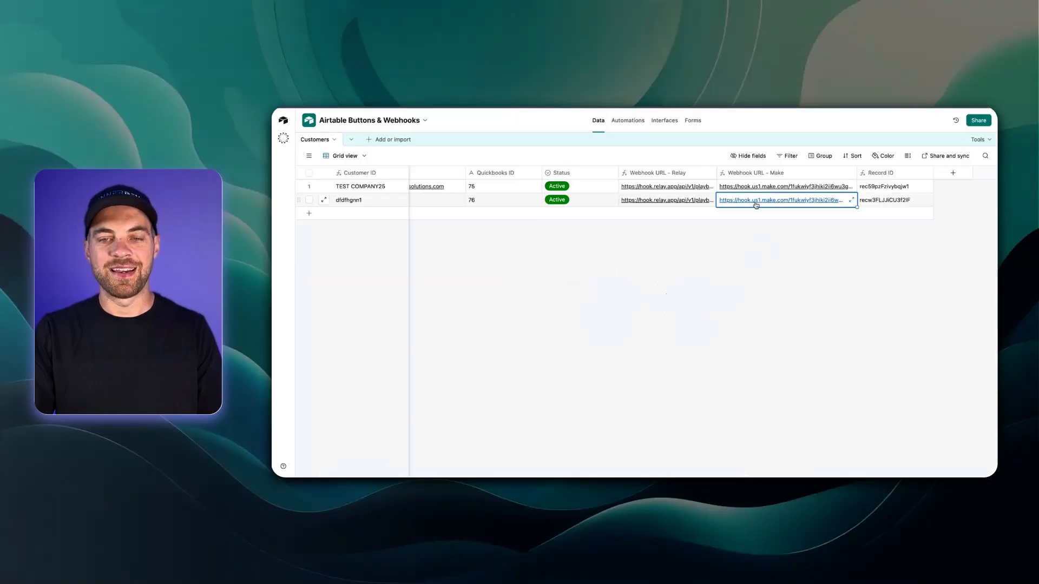
pyautogui.click(756, 200)
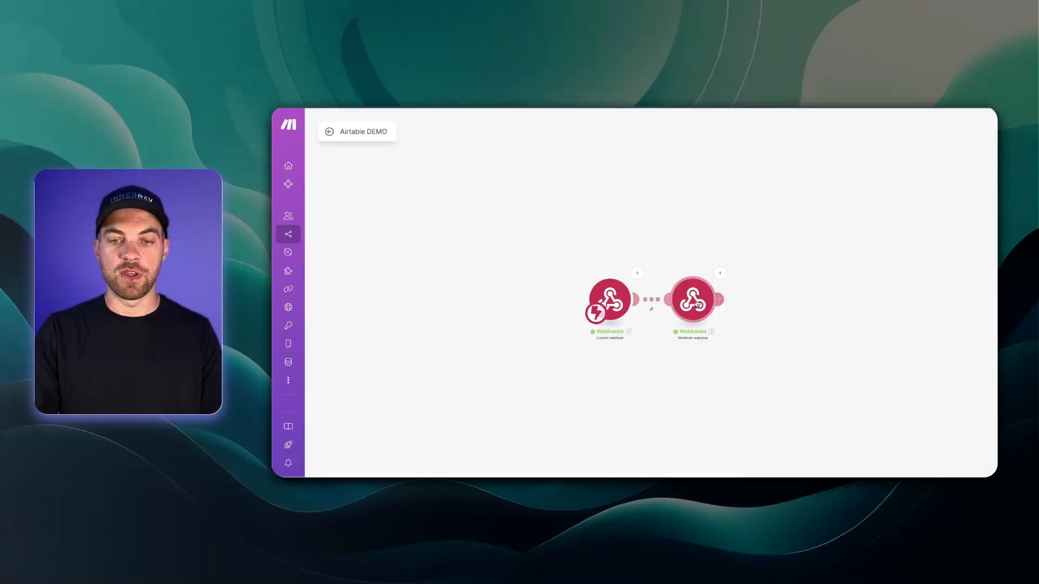
# Step: Change the response status code to 307 and empty the HTML body
pyautogui.click(693, 299)
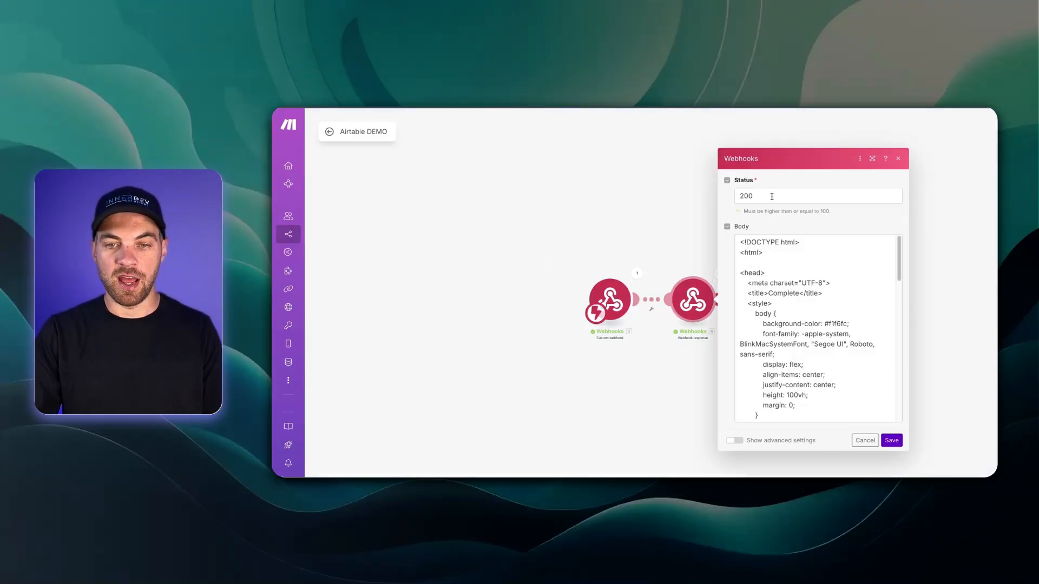
pyautogui.moveTo(772, 197); pyautogui.dragTo(677, 190)
pyautogui.write('3047')
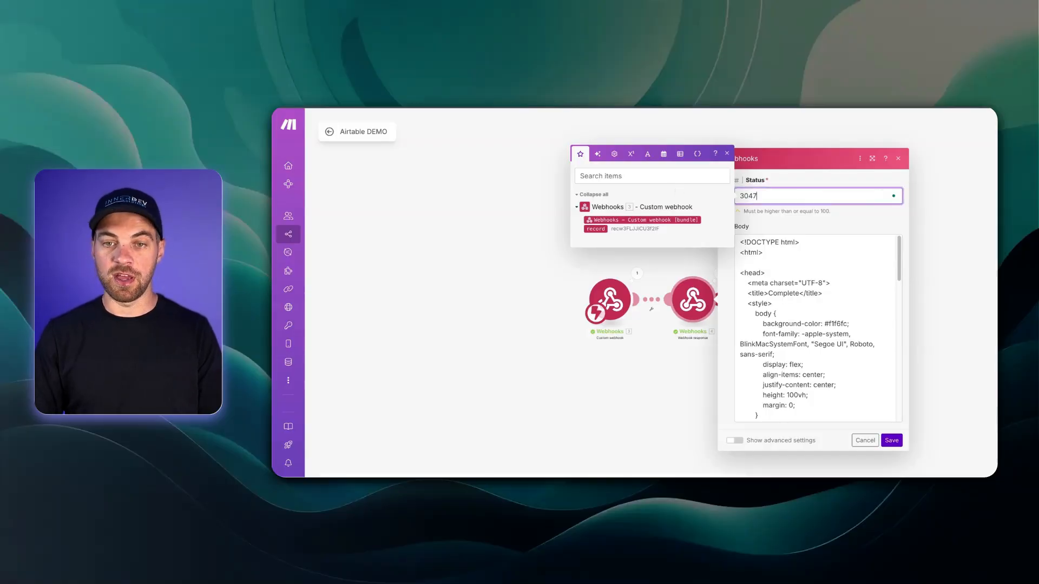
pyautogui.press('BackSpace')
pyautogui.press('BackSpace')
pyautogui.write('7')
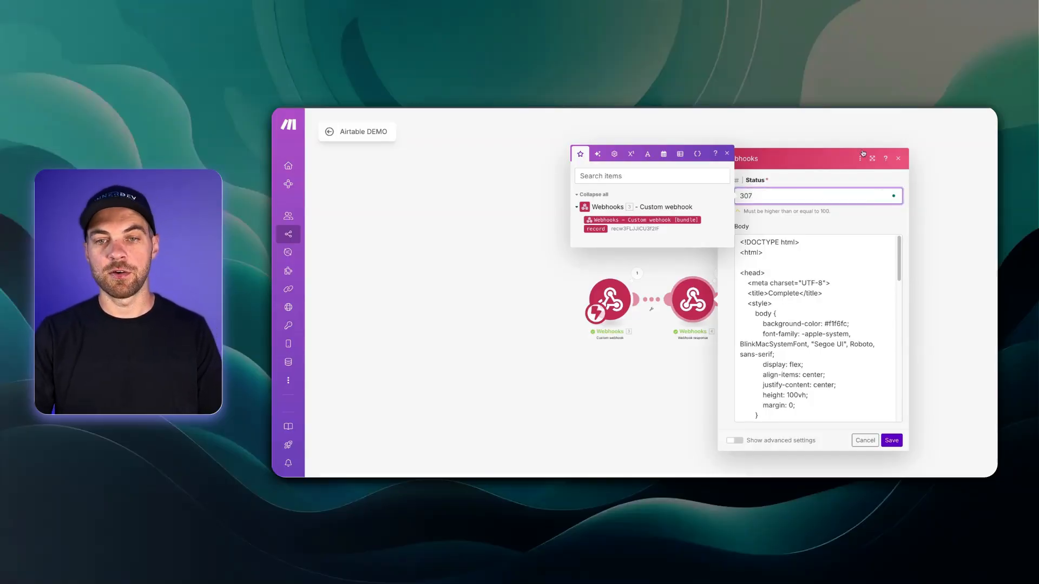
pyautogui.click(728, 154)
pyautogui.click(800, 340)
pyautogui.hotkey('ctrl', 'a')
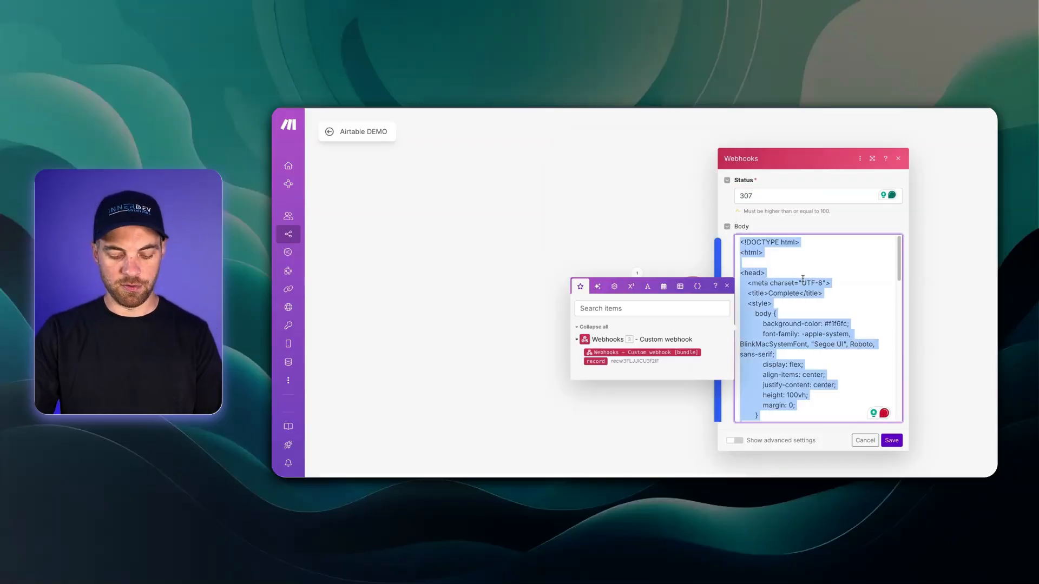
pyautogui.press('BackSpace')
pyautogui.click(776, 258)
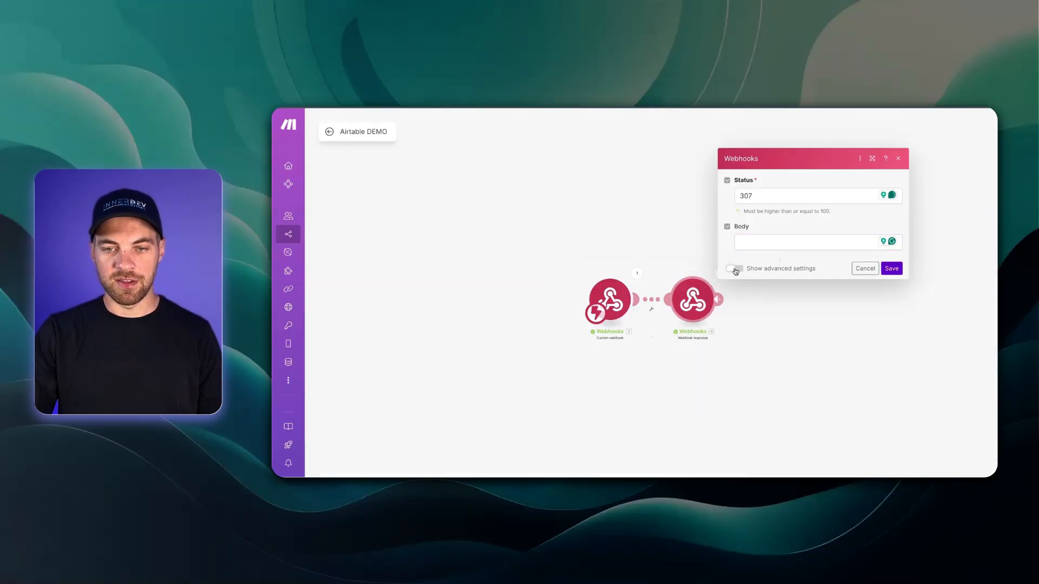
# Step: Add a custom 'Location' header under advanced settings and save the response module
pyautogui.click(735, 269)
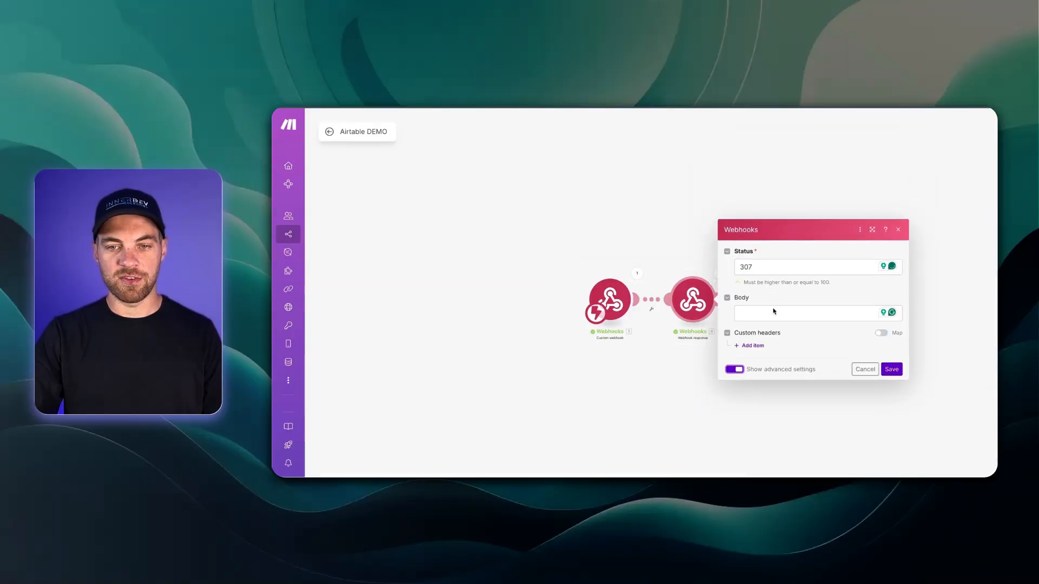
pyautogui.click(752, 346)
pyautogui.click(789, 315)
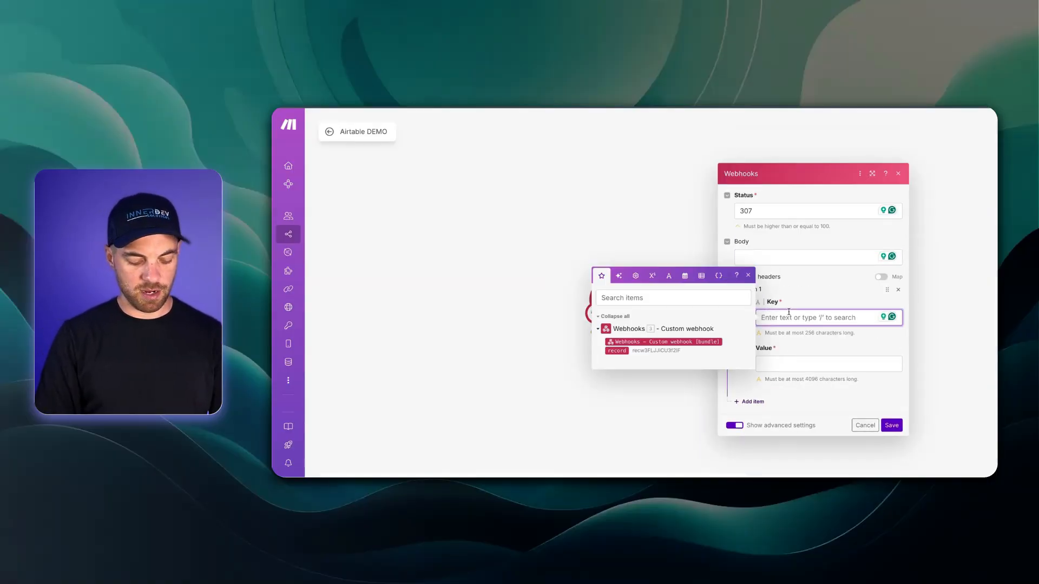
pyautogui.write('Location')
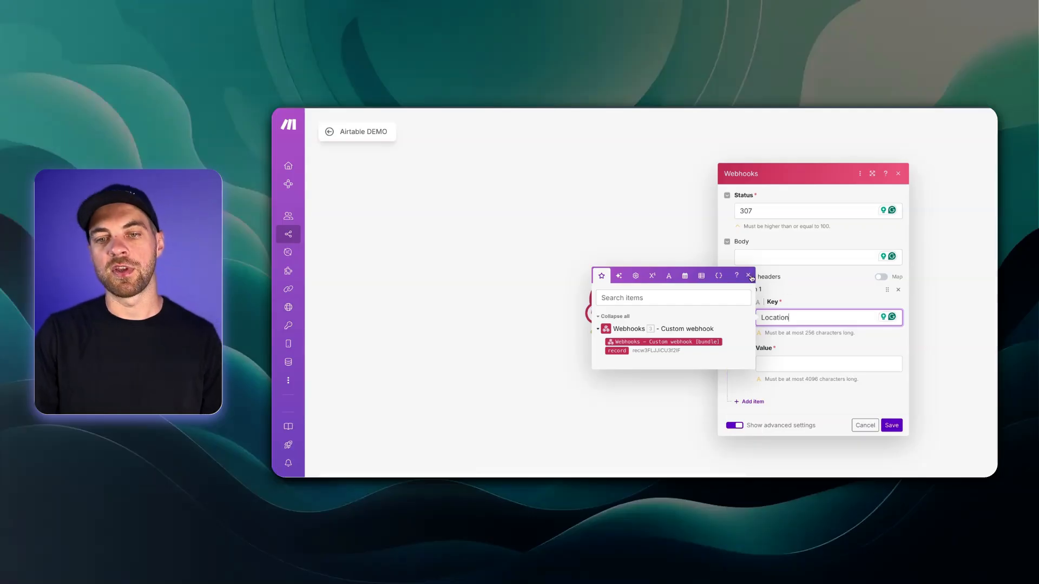
pyautogui.click(749, 276)
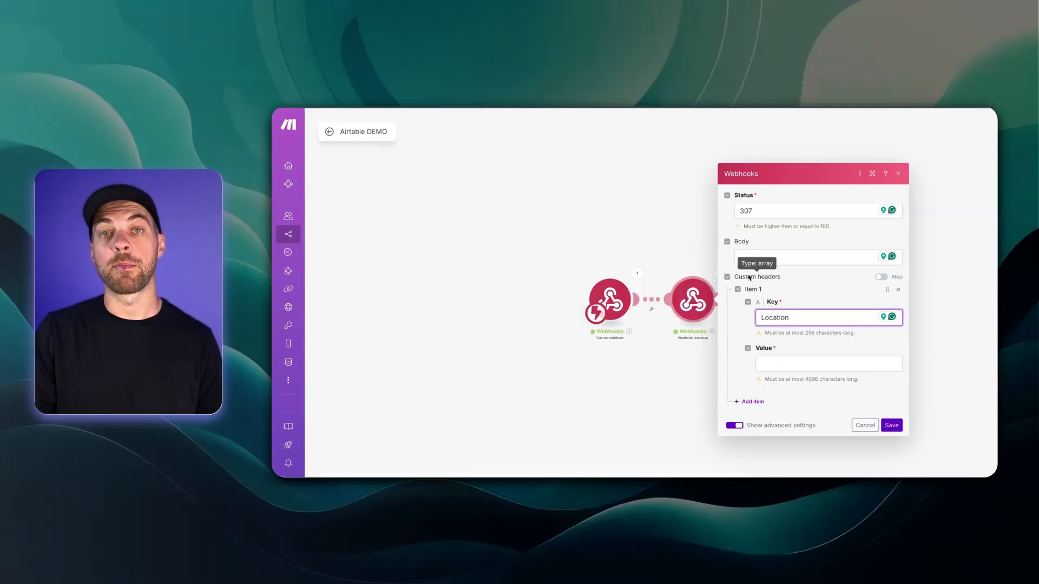
pyautogui.click(775, 366)
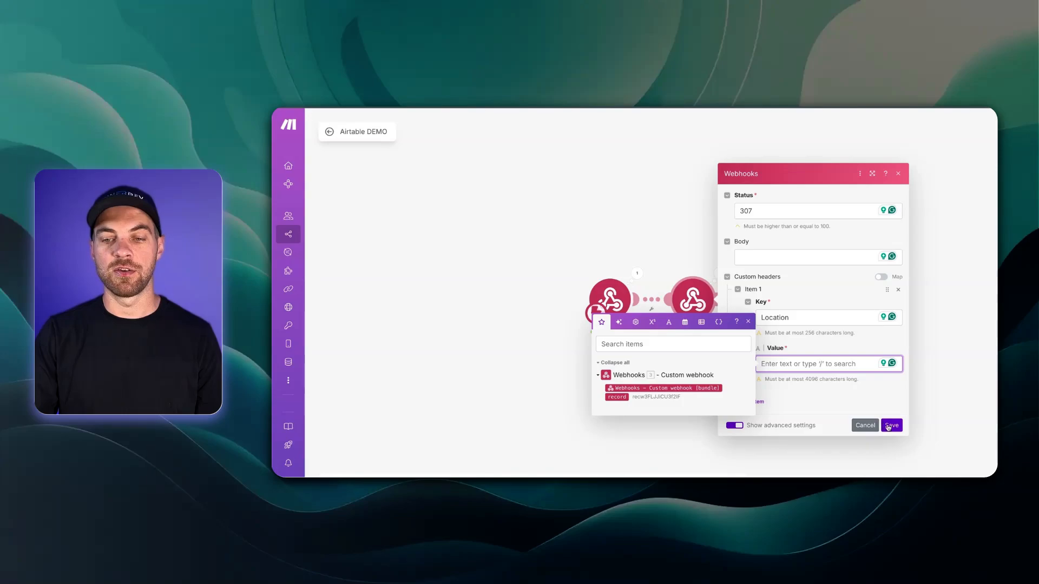
pyautogui.click(890, 425)
pyautogui.moveTo(701, 310); pyautogui.dragTo(818, 308)
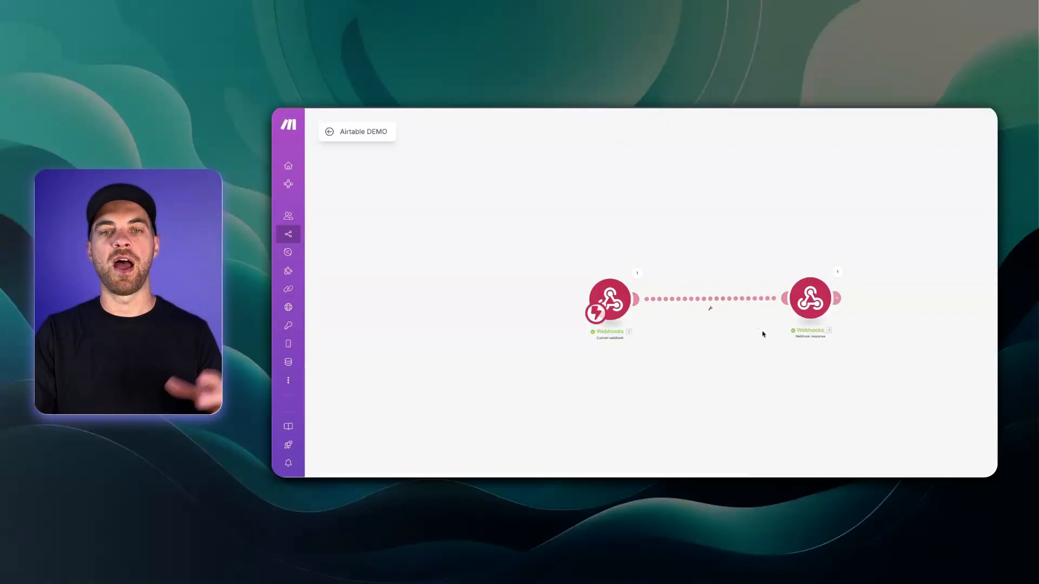
# Step: Set the Location header to the Google URL, save, run once, and test the Make link
pyautogui.click(811, 298)
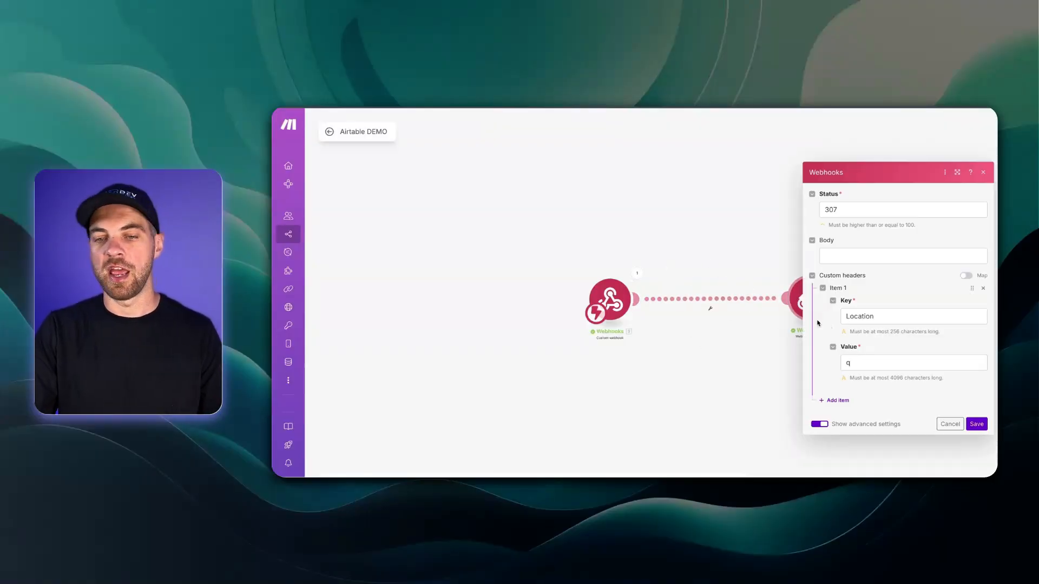
pyautogui.click(878, 361)
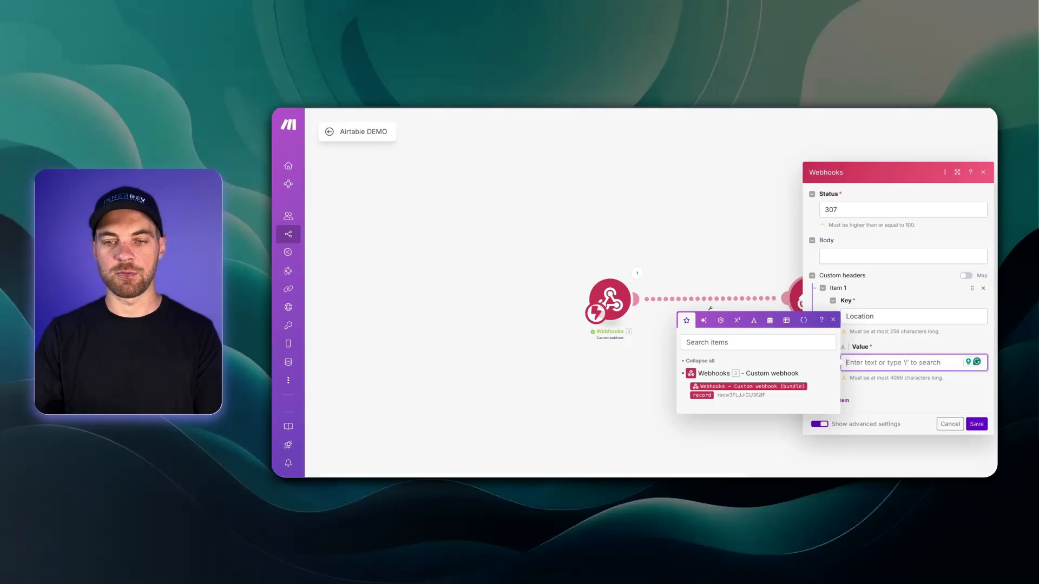
pyautogui.write('https:')
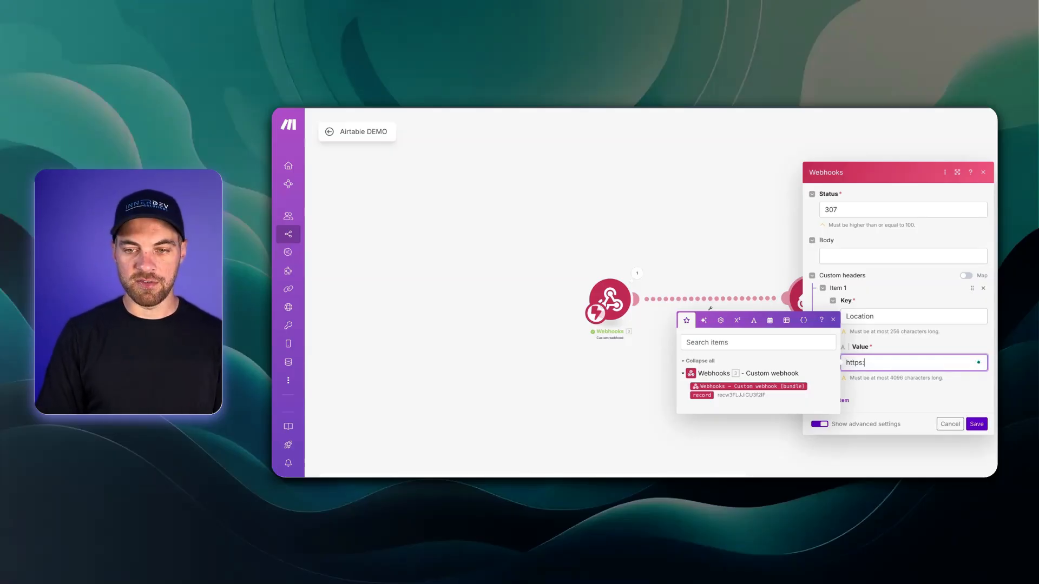
pyautogui.write('/ggog')
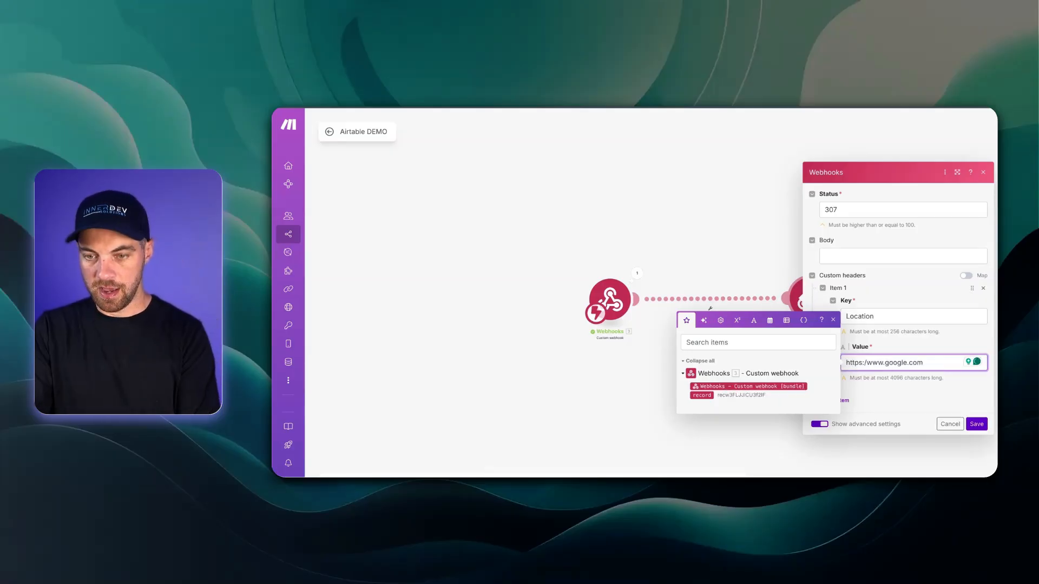
pyautogui.write('/www.google.com')
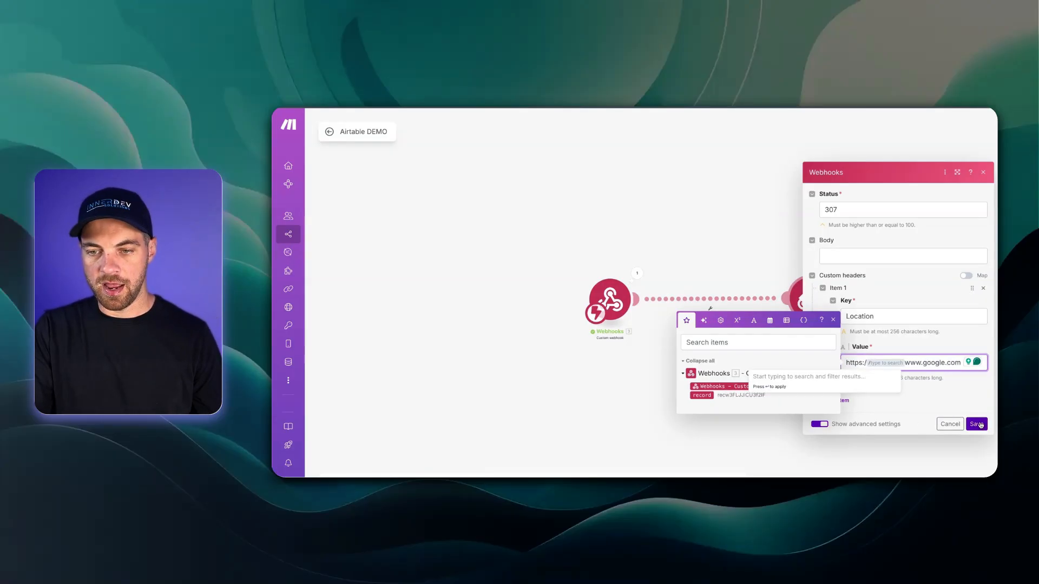
pyautogui.click(979, 426)
pyautogui.click(364, 477)
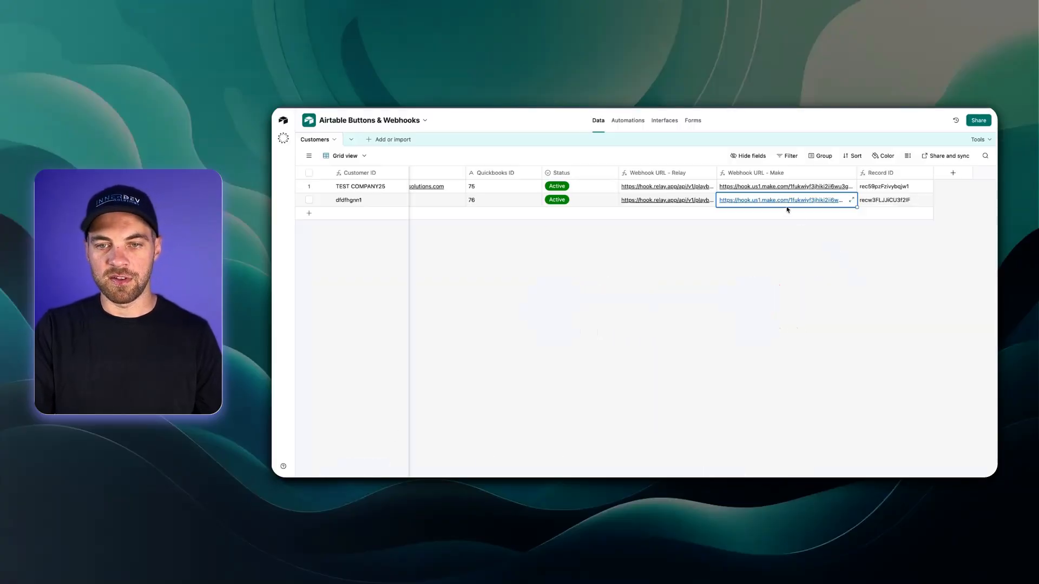
pyautogui.click(781, 201)
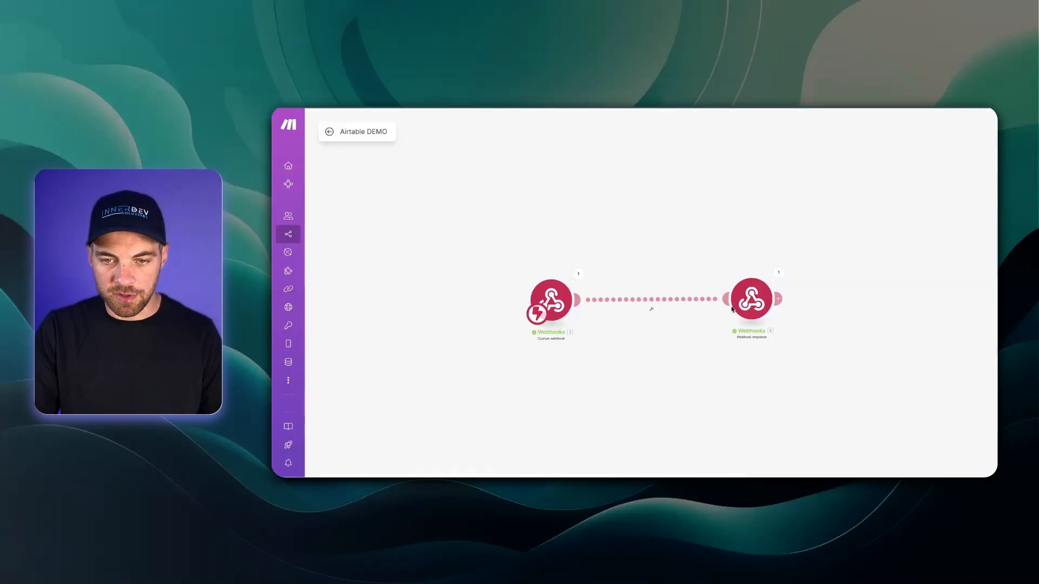
pyautogui.click(732, 309)
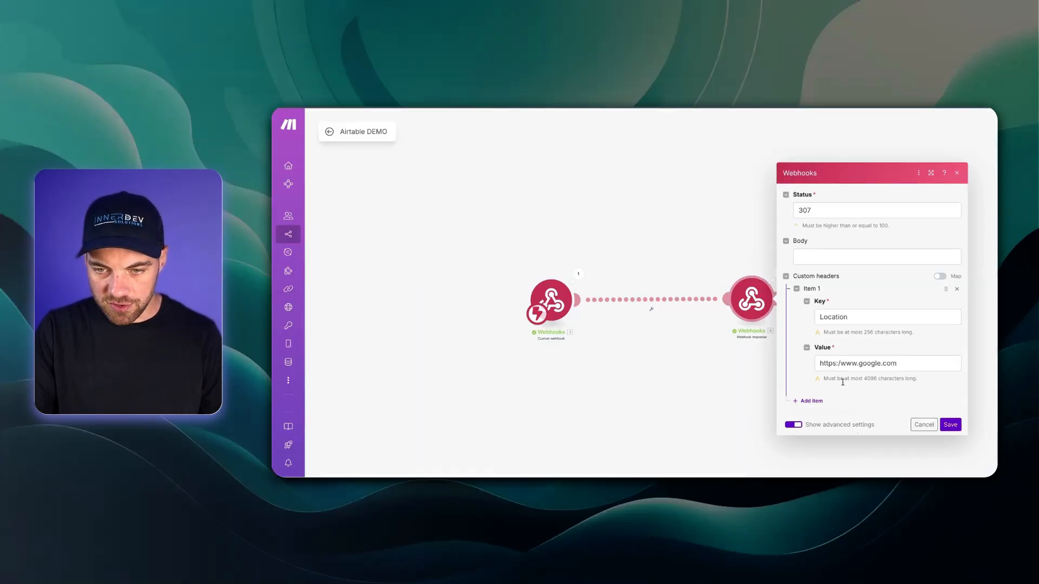
pyautogui.click(858, 363)
pyautogui.write('/')
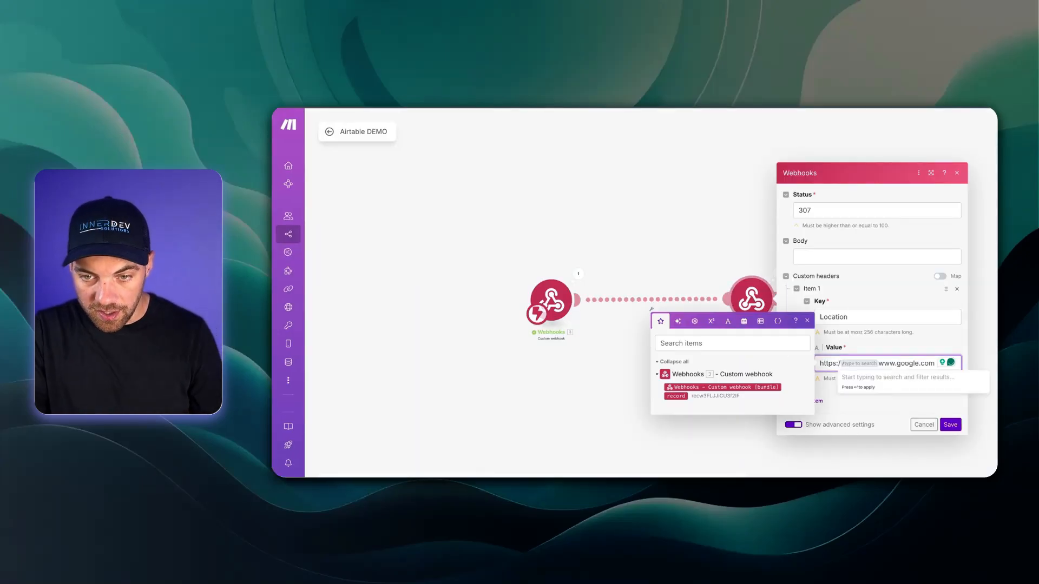
pyautogui.press('Escape')
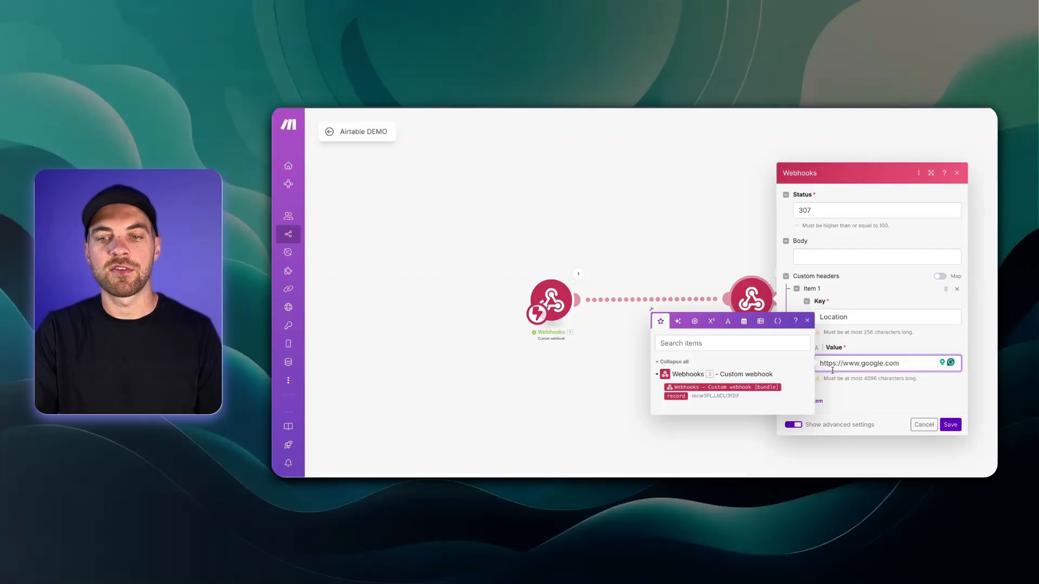
pyautogui.click(951, 425)
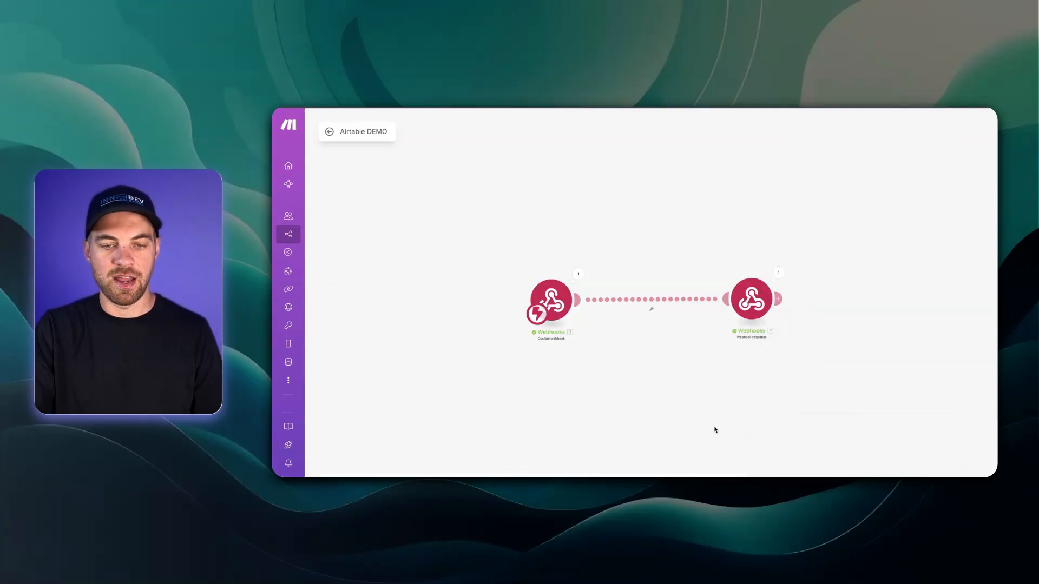
# Step: Save the Airtable DEMO redirect scenario in Make
pyautogui.click(504, 484)
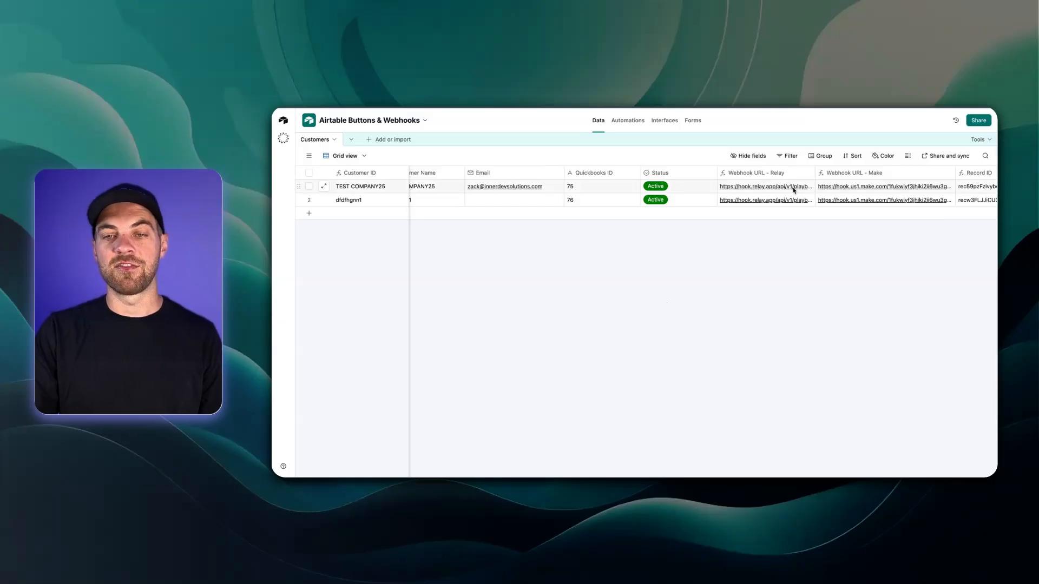
# Step: Insert a Button field right of Status labelled 'Create Customer'
pyautogui.rightClick(682, 175)
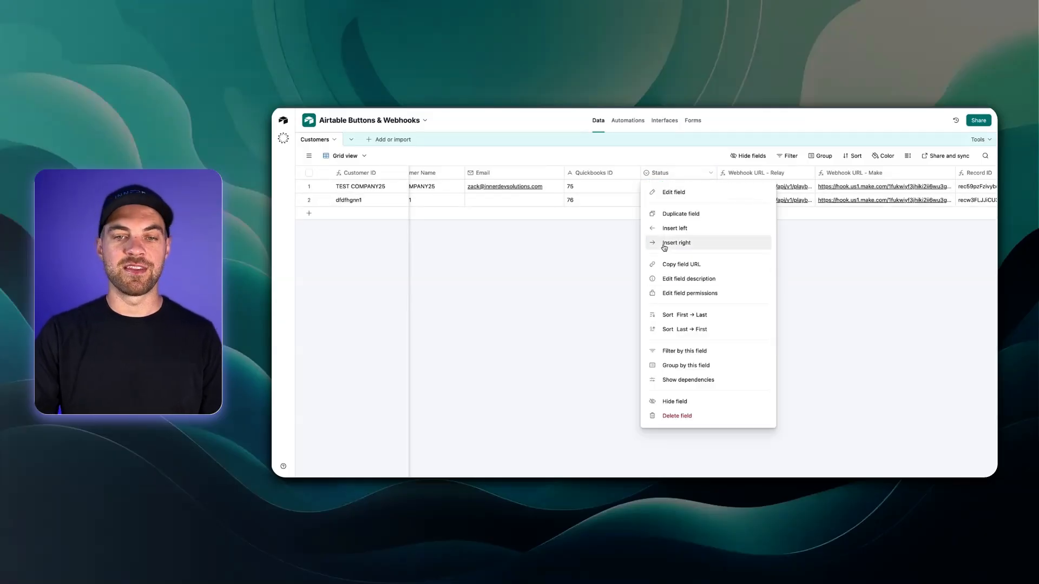
pyautogui.click(665, 246)
pyautogui.write('button')
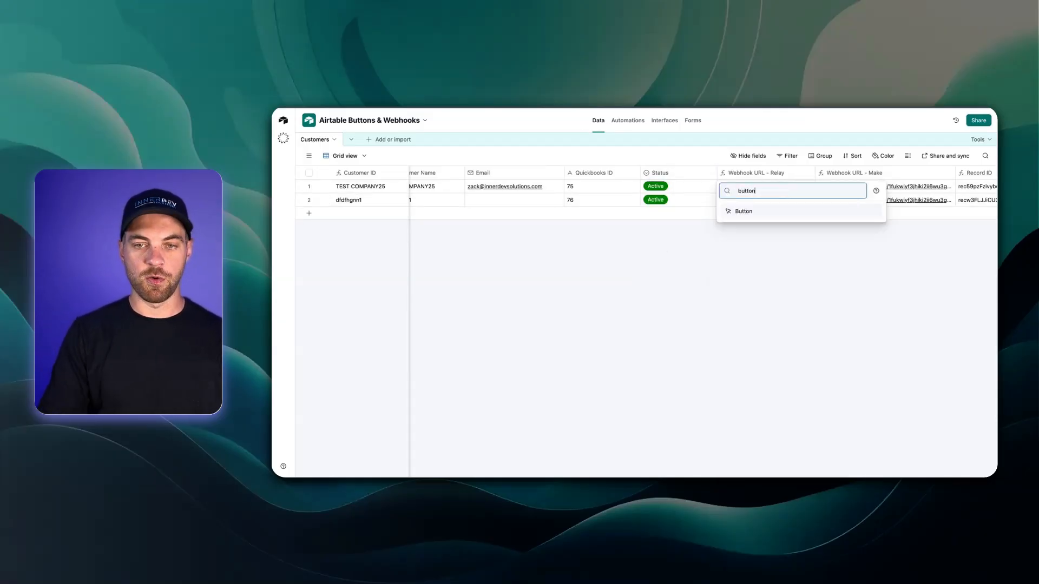
pyautogui.press('Return')
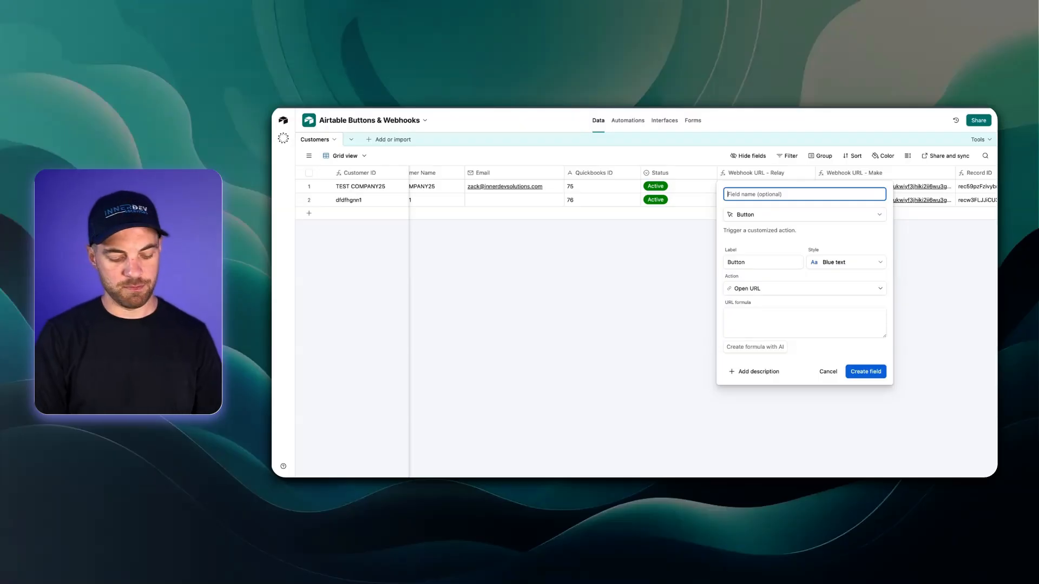
pyautogui.doubleClick(762, 262)
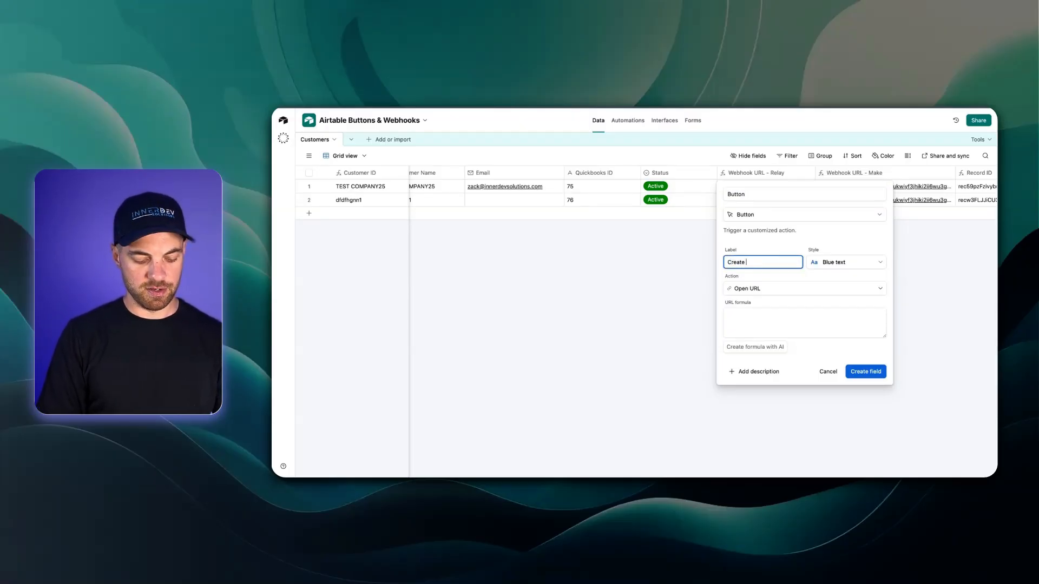
pyautogui.write('Create Customer')
# Step: Style the button solid green, set its URL to {Webhook URL - Relay}, and create the field
pyautogui.click(850, 264)
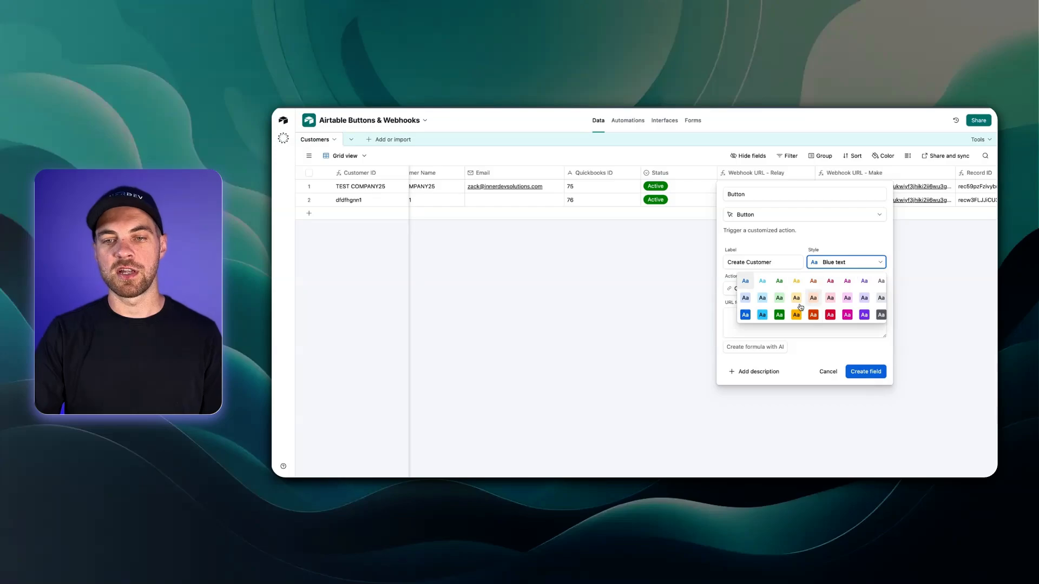
pyautogui.click(782, 313)
pyautogui.click(788, 317)
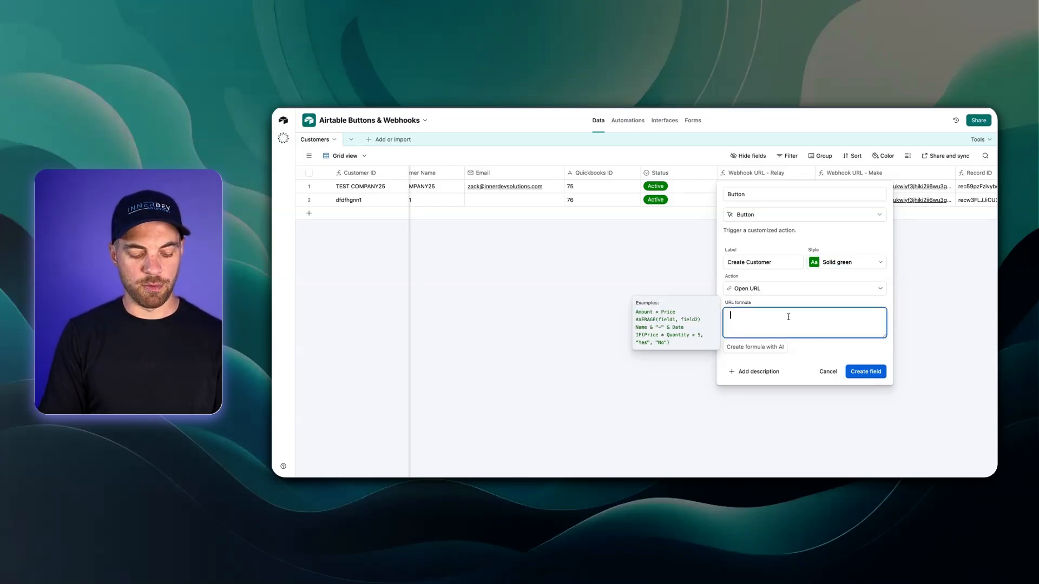
pyautogui.write('relay')
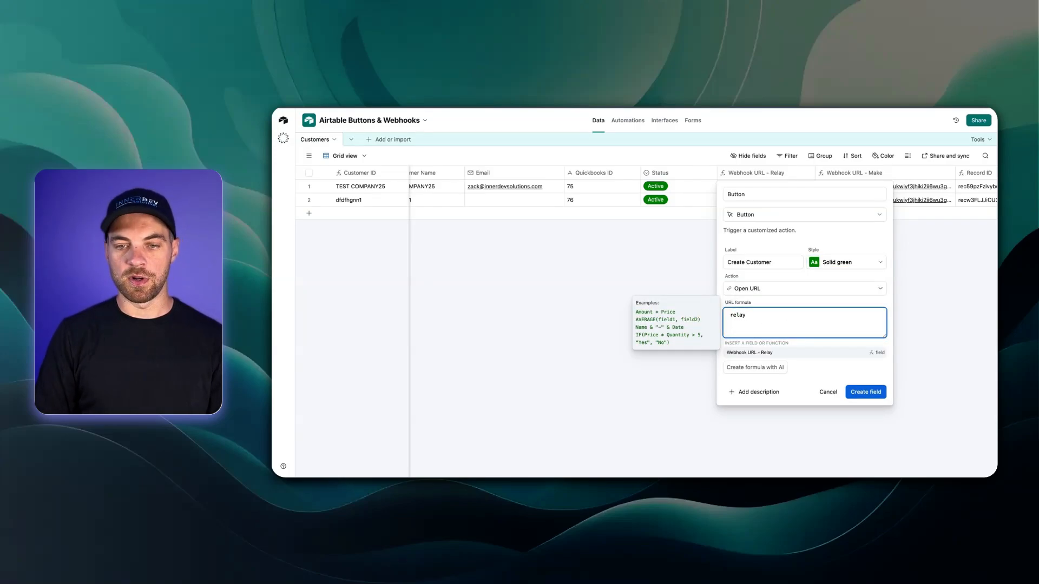
pyautogui.press('Return')
pyautogui.click(868, 374)
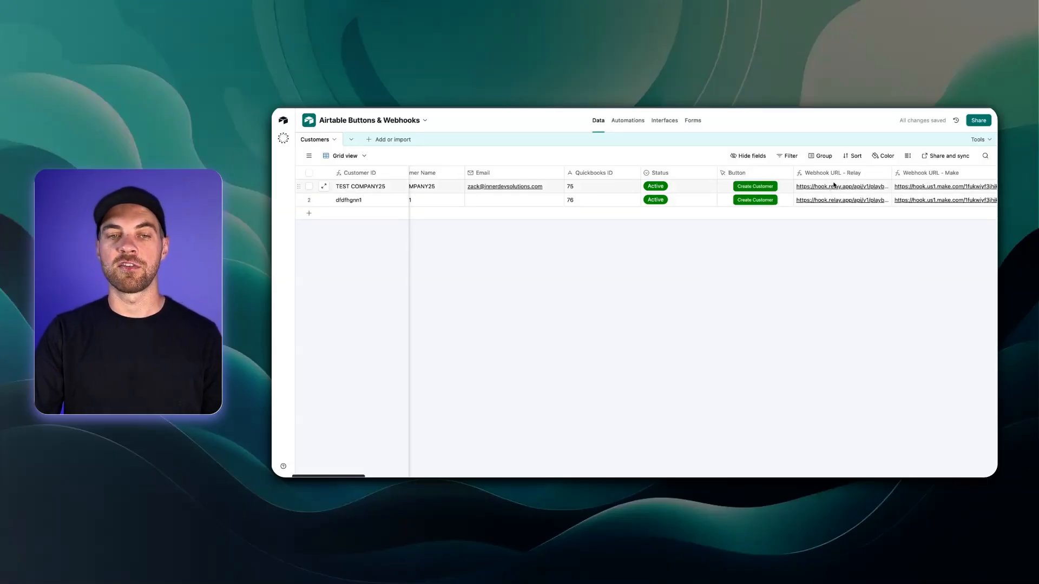
# Step: Create a Record review interface page on the Customers table, keeping the name Untitled
pyautogui.click(665, 120)
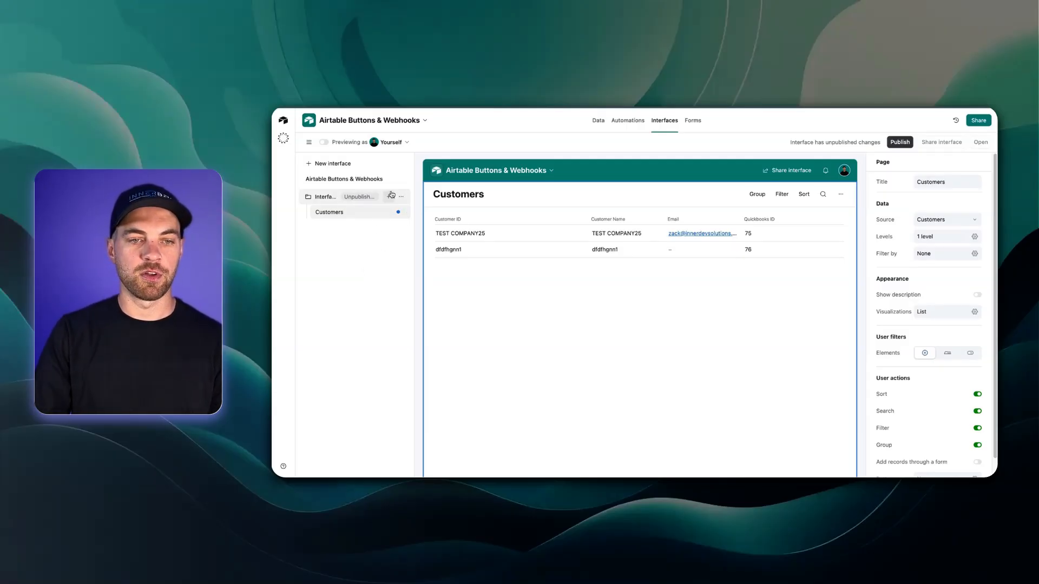
pyautogui.click(388, 196)
pyautogui.scroll(-2, 503, 341)
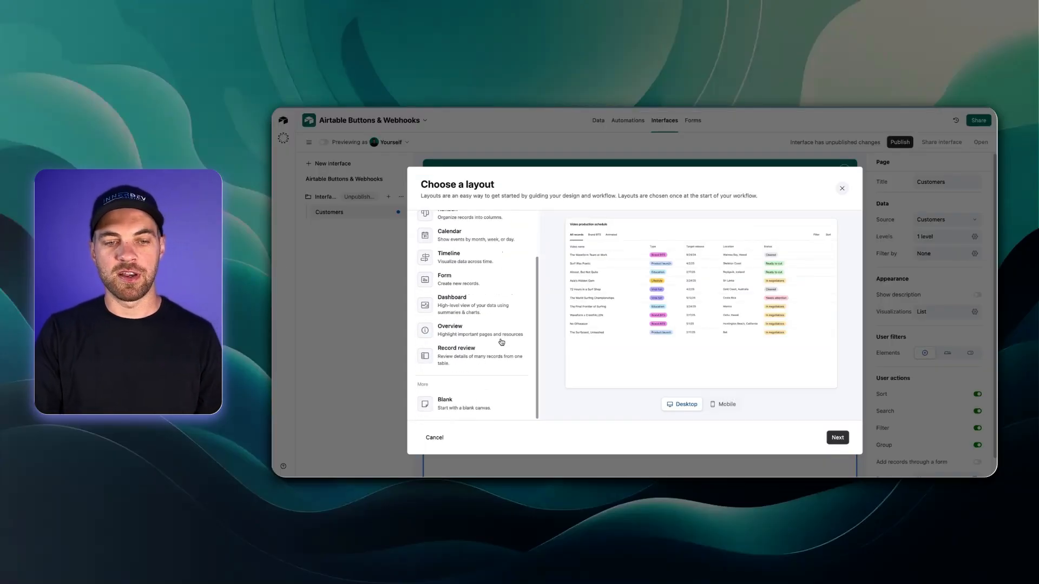
pyautogui.click(477, 362)
pyautogui.click(838, 439)
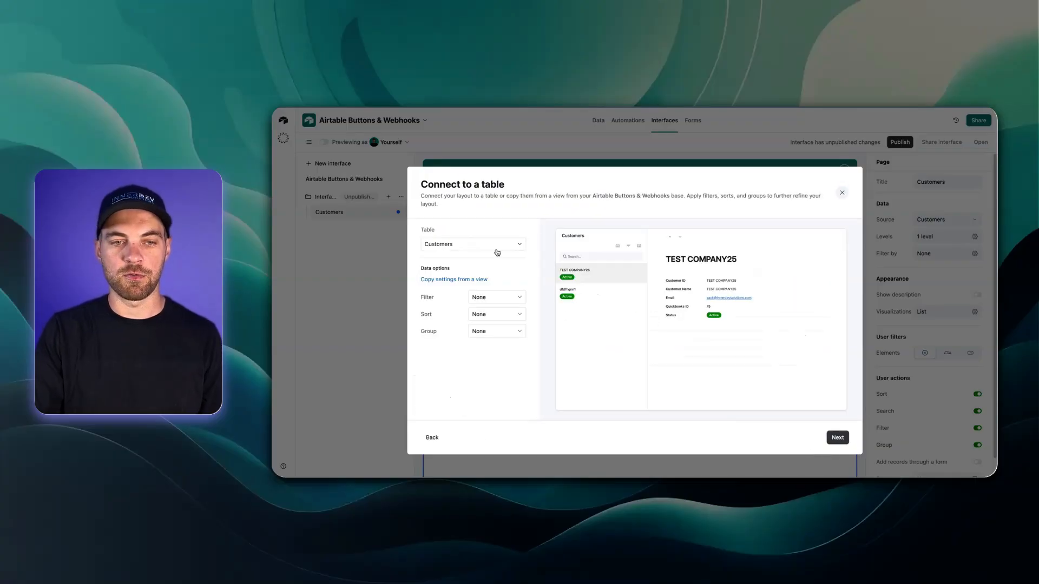
pyautogui.click(838, 440)
pyautogui.click(834, 437)
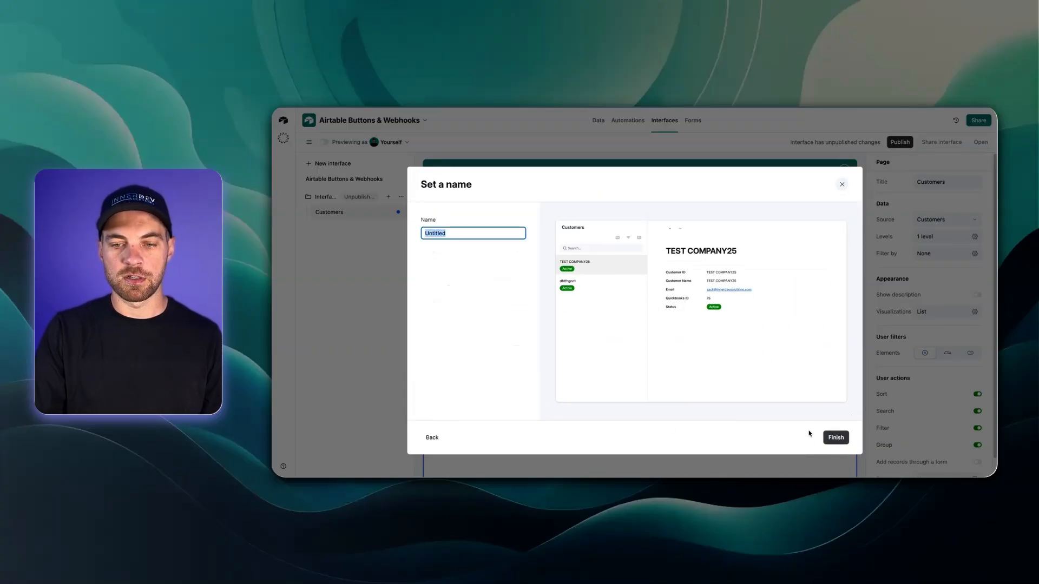
pyautogui.click(835, 437)
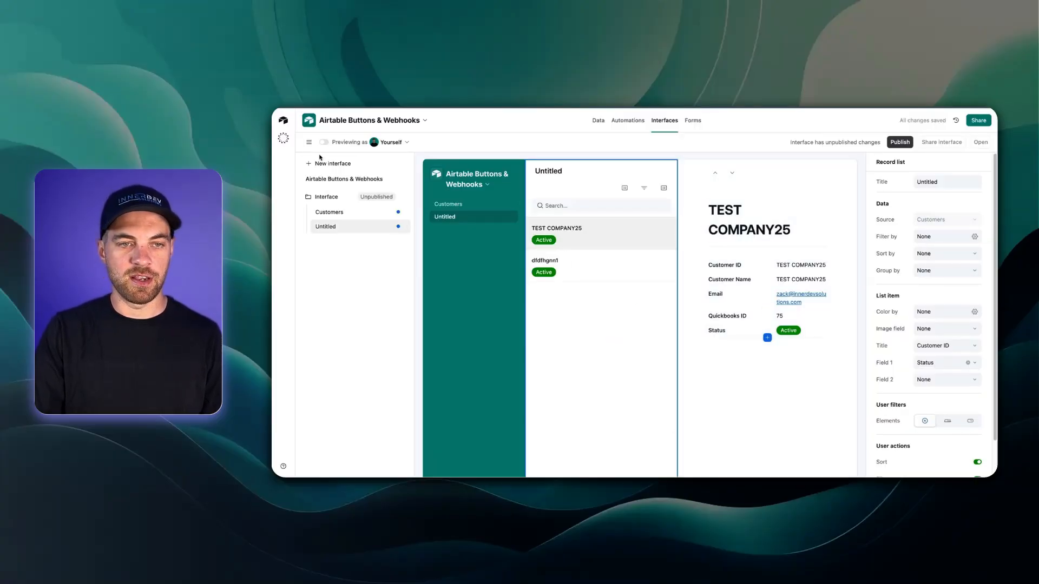
# Step: Add a new button to the record detail on the Untitled interface page
pyautogui.click(313, 143)
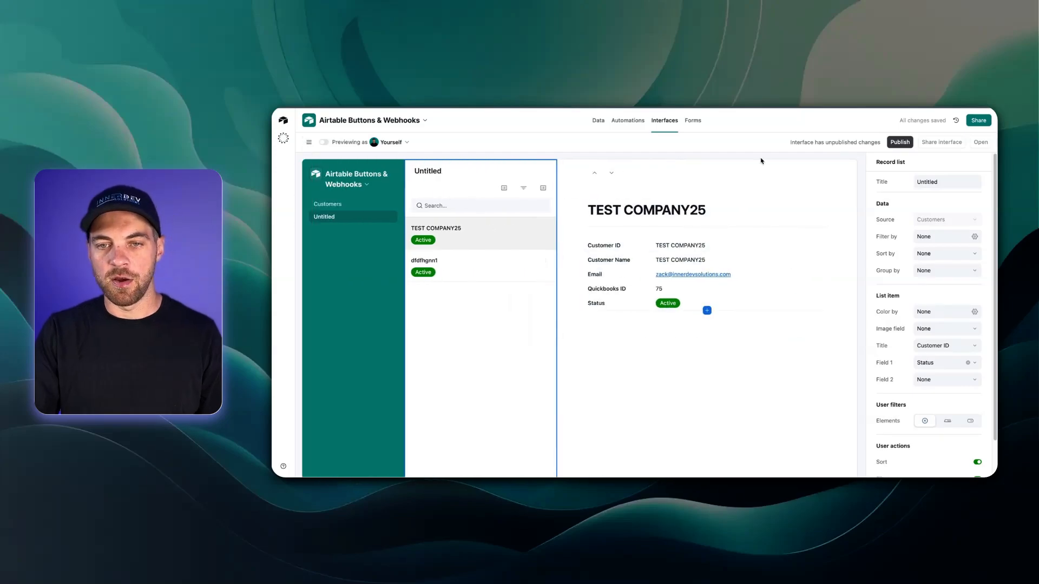
pyautogui.click(756, 176)
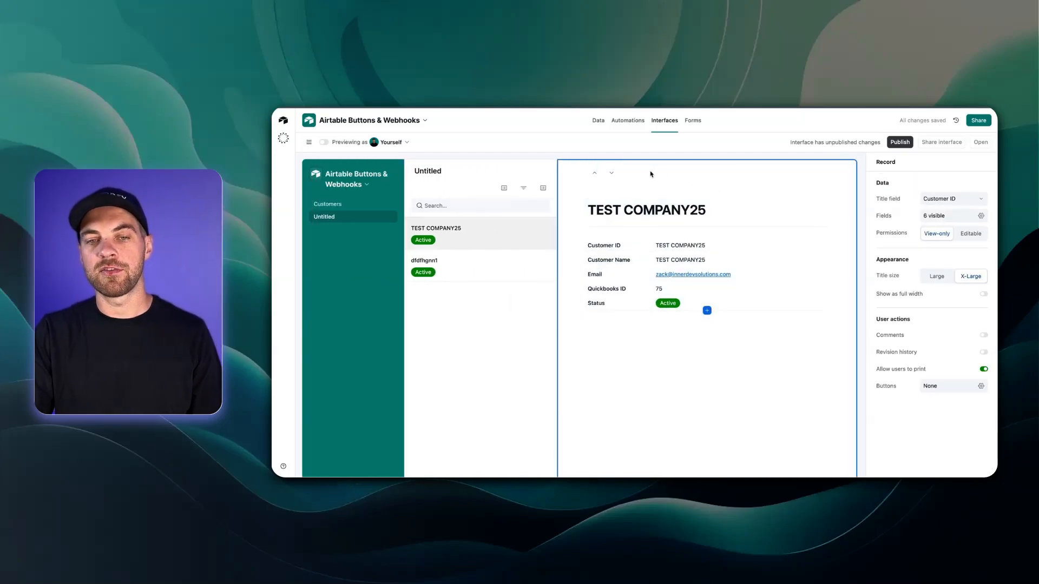
pyautogui.click(983, 392)
pyautogui.click(915, 422)
pyautogui.rightClick(944, 427)
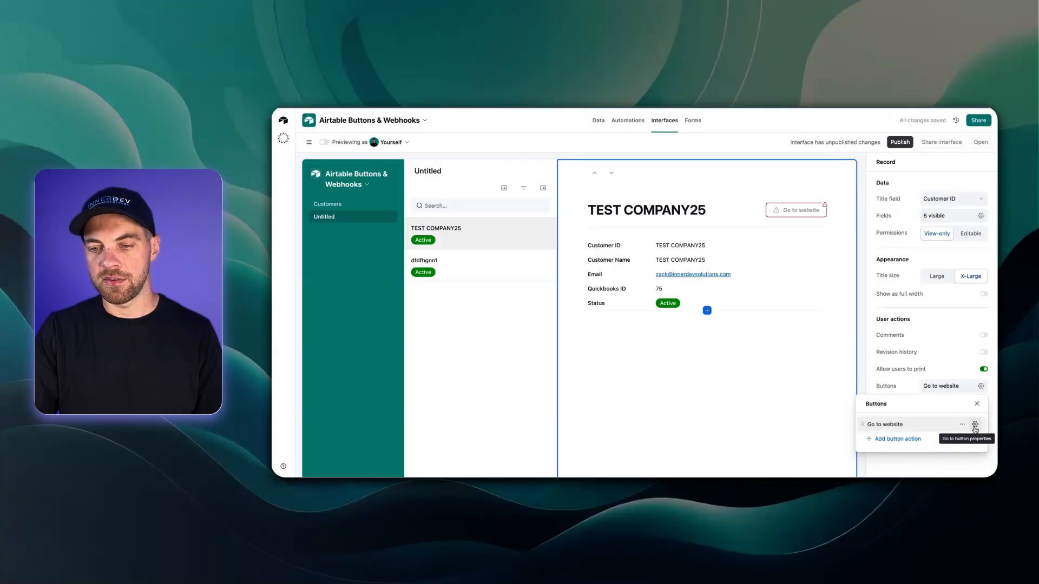
pyautogui.click(976, 426)
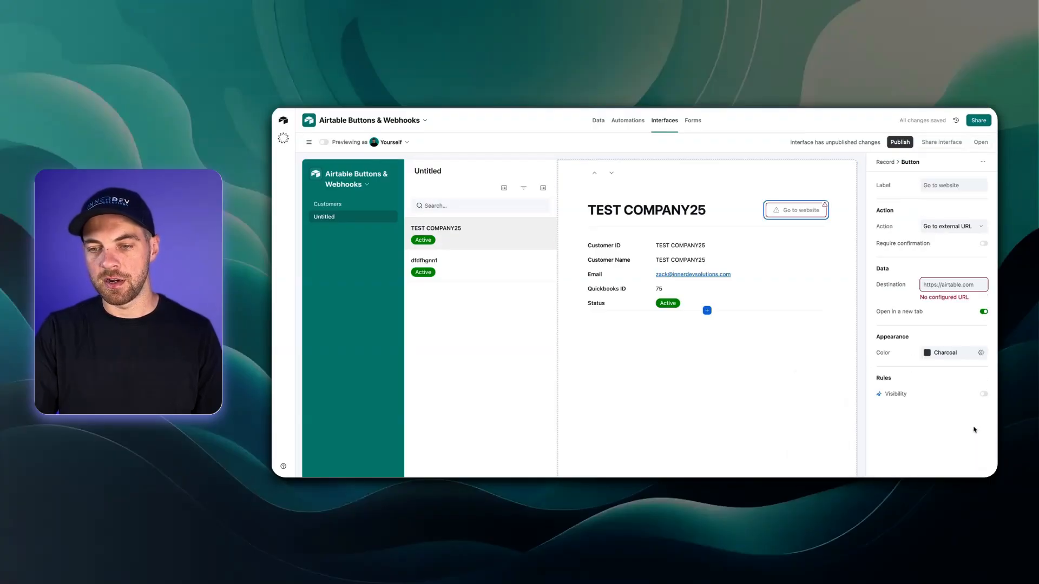
# Step: Set the button action to Go to URL in record using the Webhook URL - Relay field
pyautogui.click(955, 227)
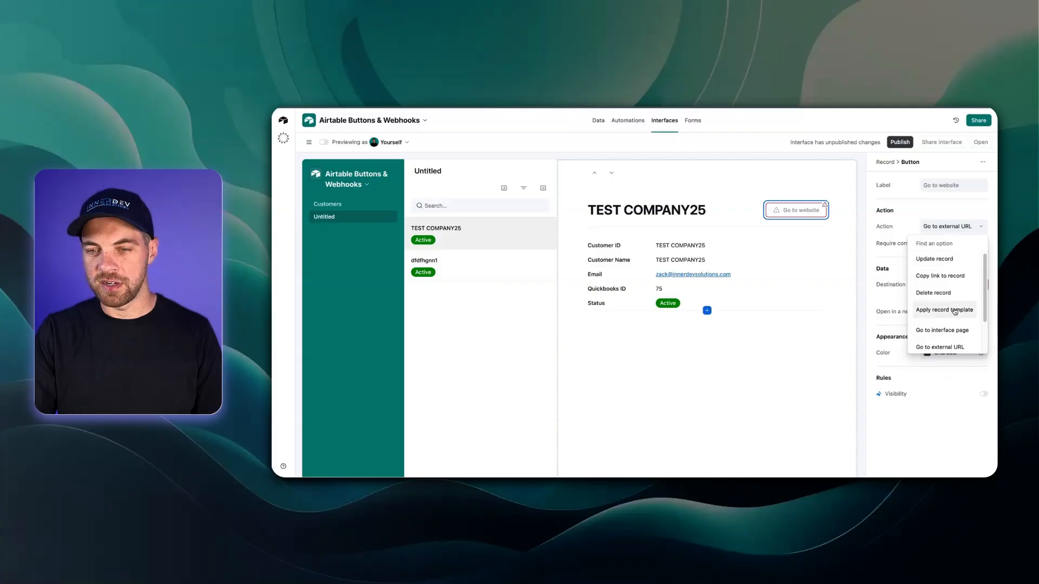
pyautogui.scroll(-2, 949, 311)
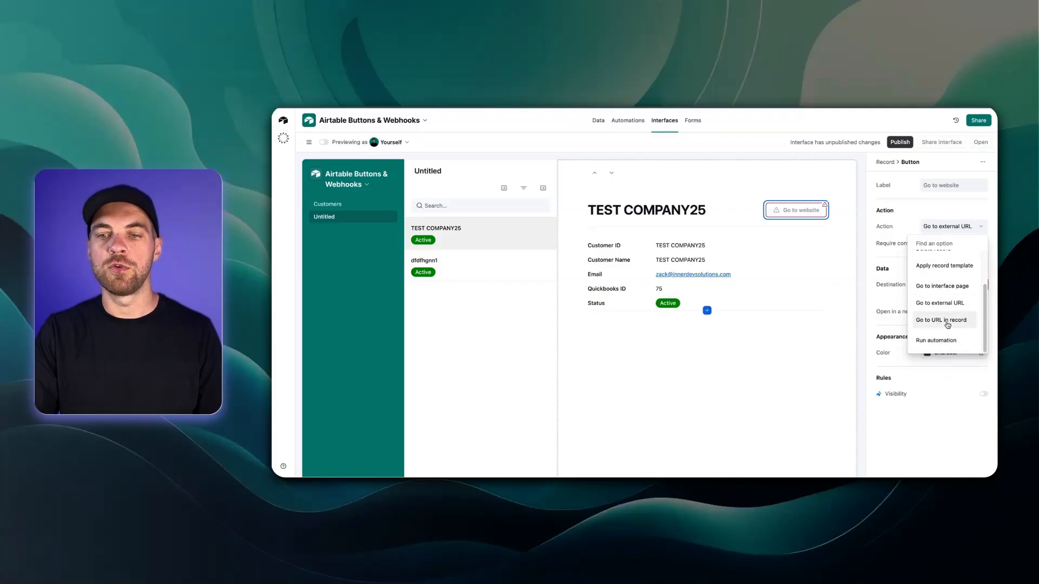
pyautogui.click(948, 323)
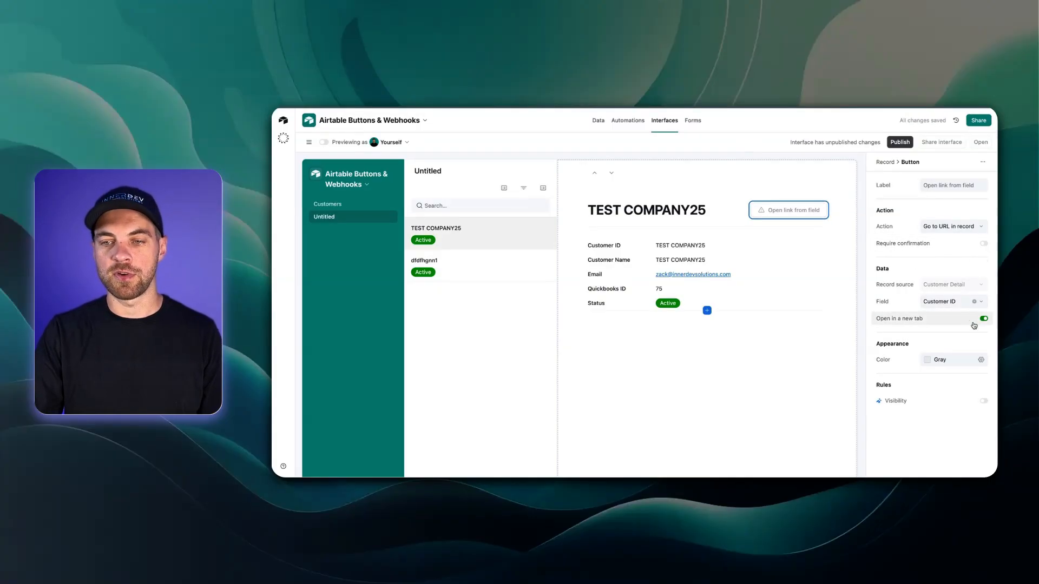
pyautogui.click(974, 302)
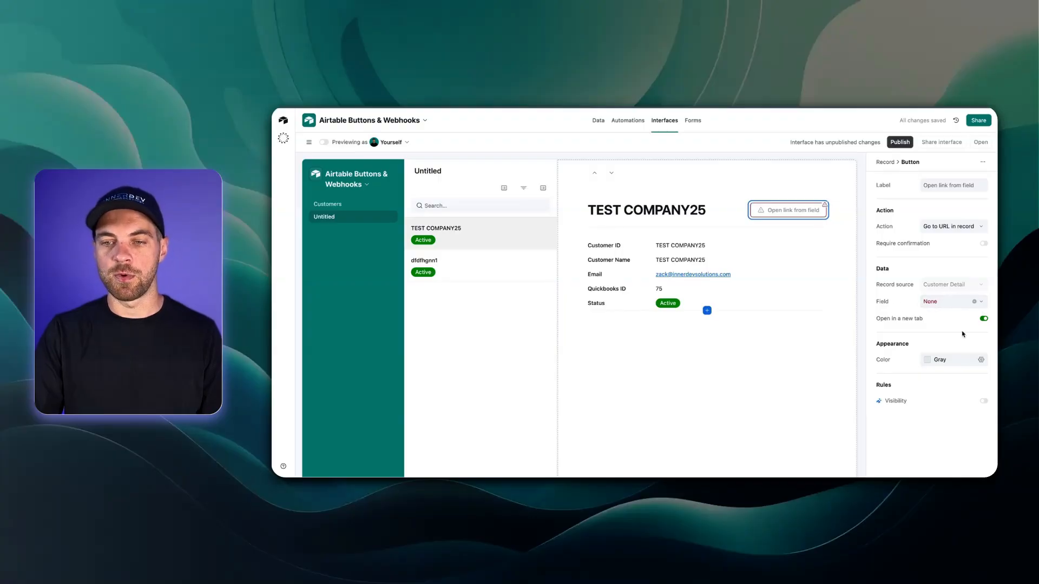
pyautogui.click(982, 302)
pyautogui.write('relsy')
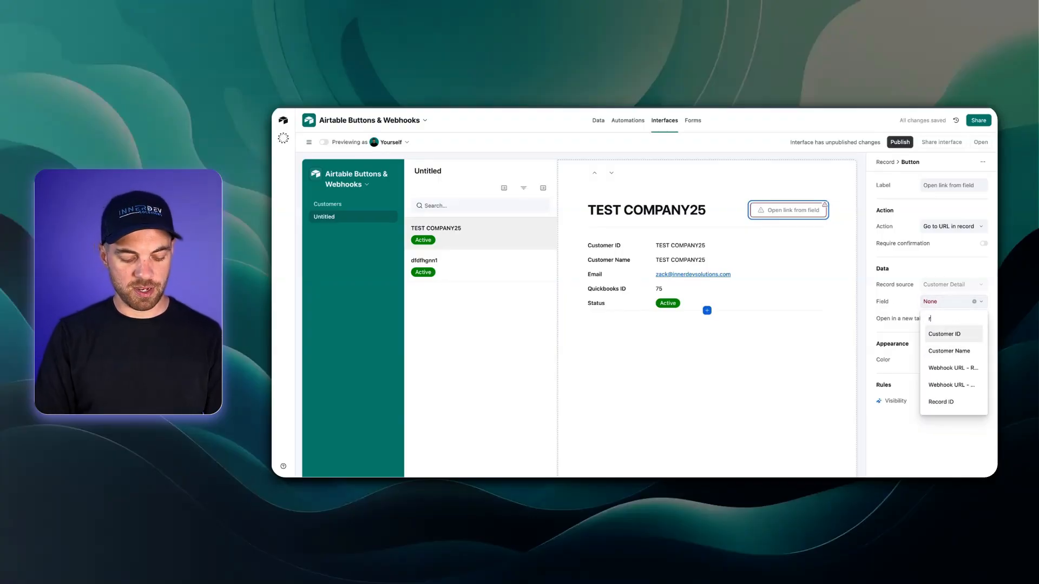
pyautogui.press('BackSpace')
pyautogui.press('BackSpace')
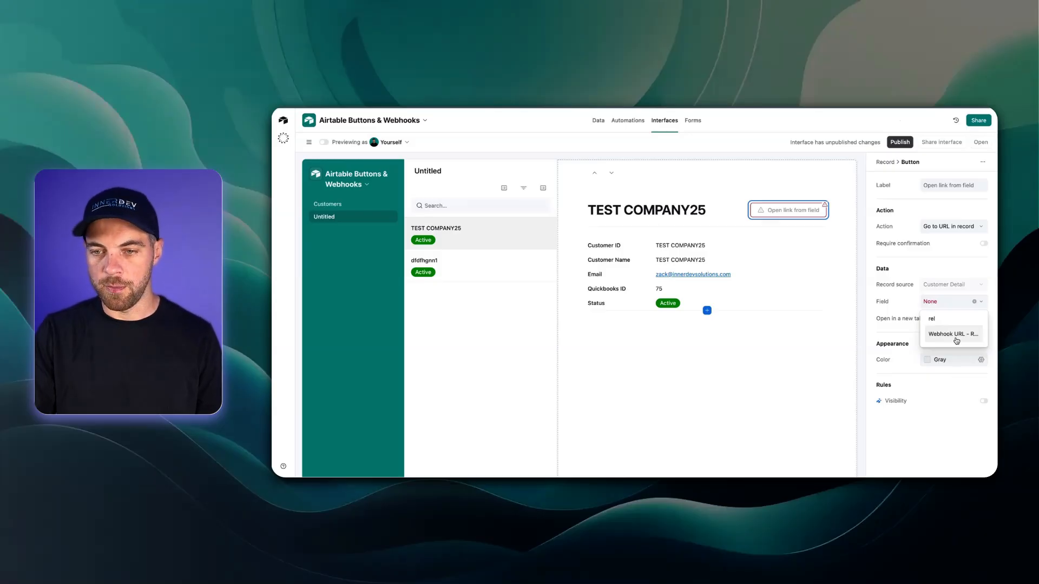
pyautogui.click(951, 335)
# Step: Make the button green and label it 'Create Customer'
pyautogui.click(981, 359)
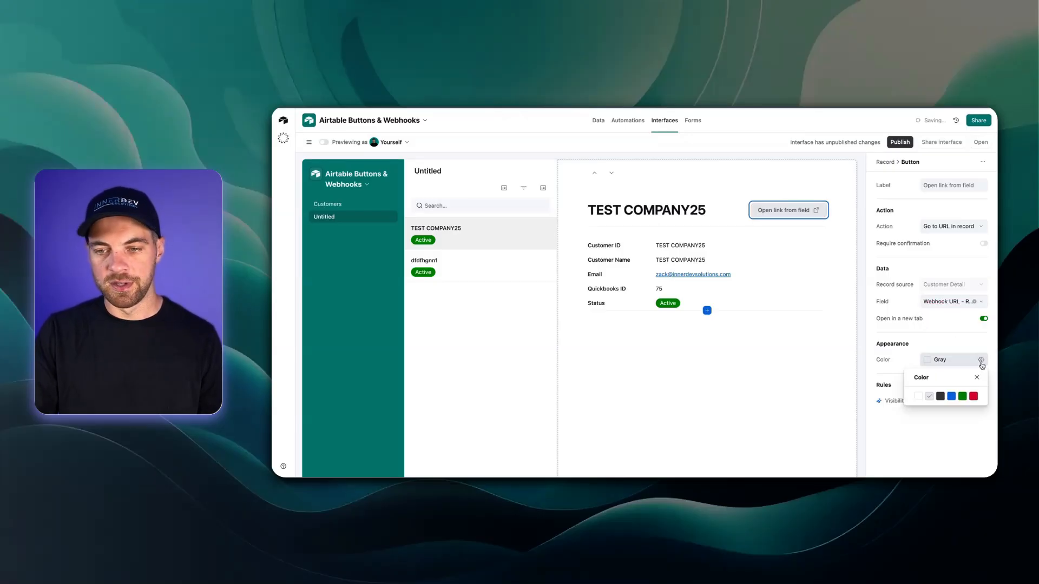
pyautogui.click(963, 397)
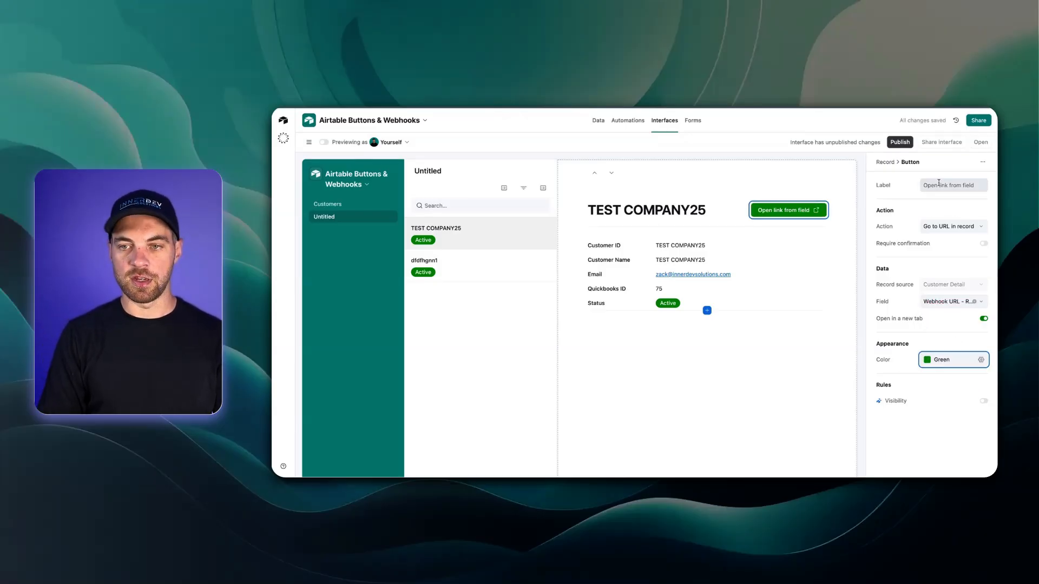
pyautogui.tripleClick(939, 183)
pyautogui.write('Creat')
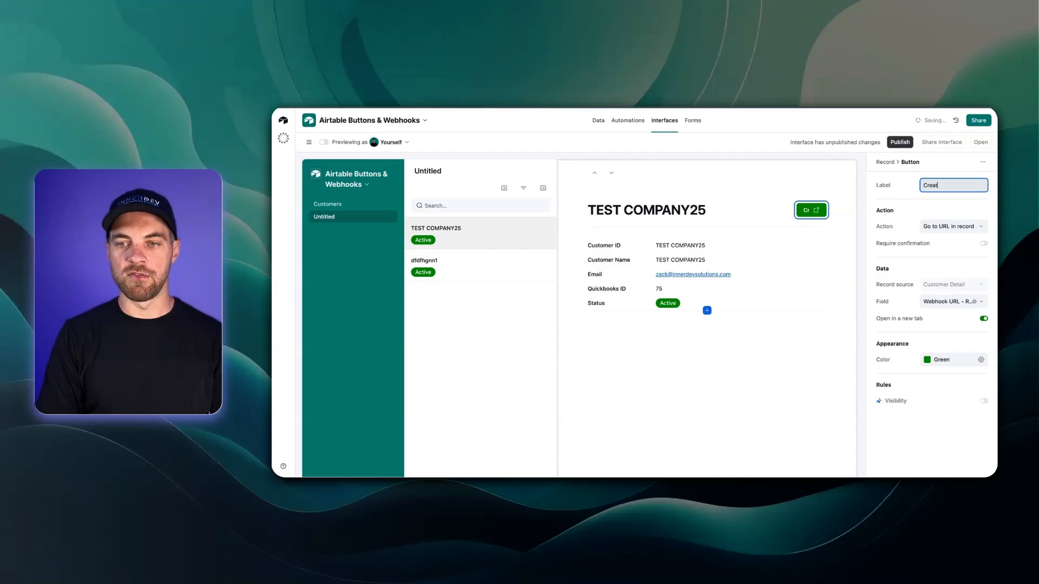
pyautogui.write('e Customer')
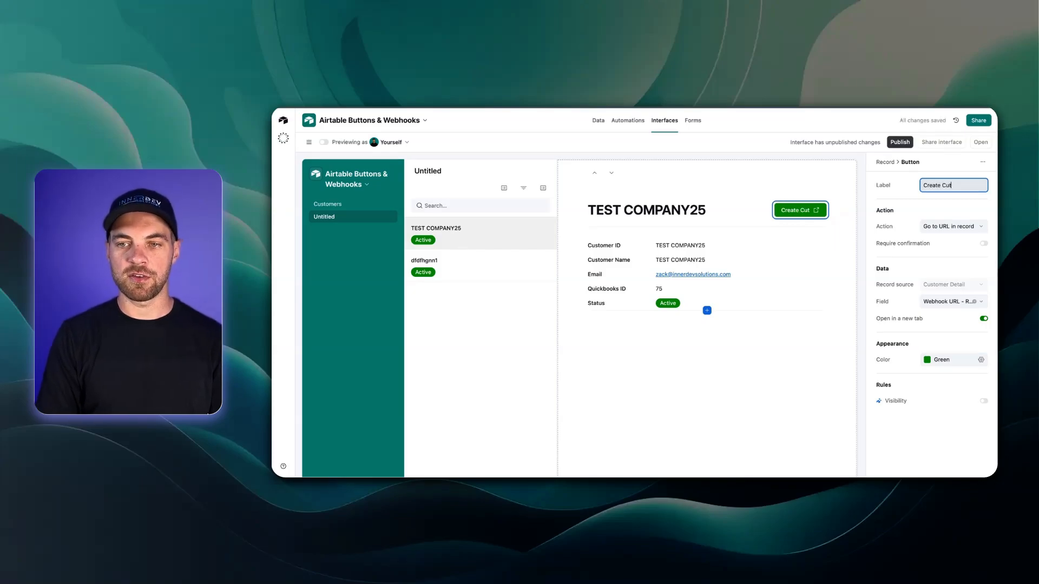
pyautogui.click(772, 343)
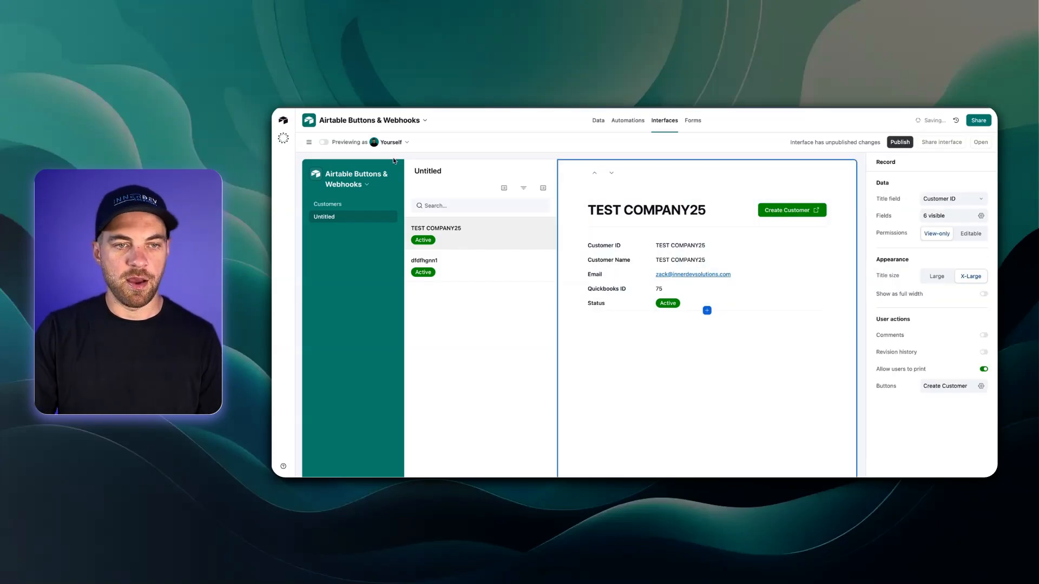
pyautogui.click(324, 142)
# Step: Flip between the dfdfhgnn1 and TEST COMPANY25 records in the interface preview
pyautogui.click(506, 257)
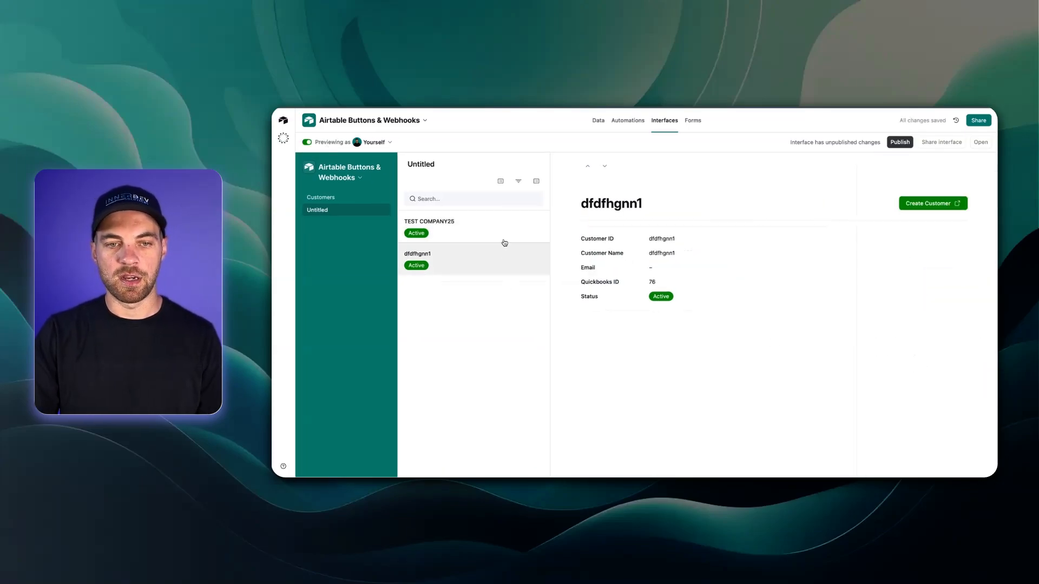
pyautogui.click(452, 225)
pyautogui.click(476, 262)
pyautogui.click(476, 232)
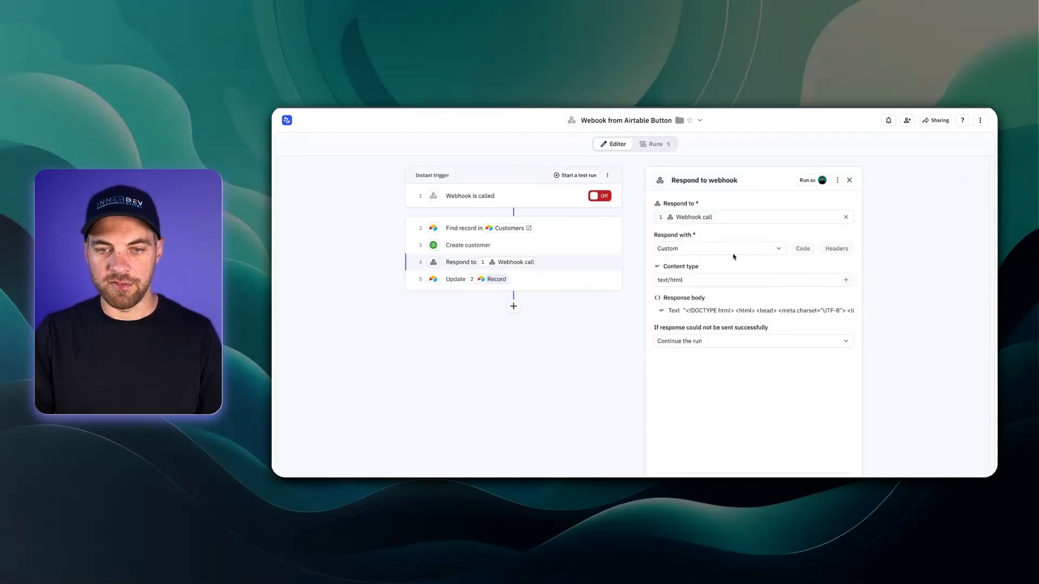
# Step: Set Relay's webhook response to Redirect to URL, publish, then run Create Customer for dkjfhdskj1234
pyautogui.click(695, 252)
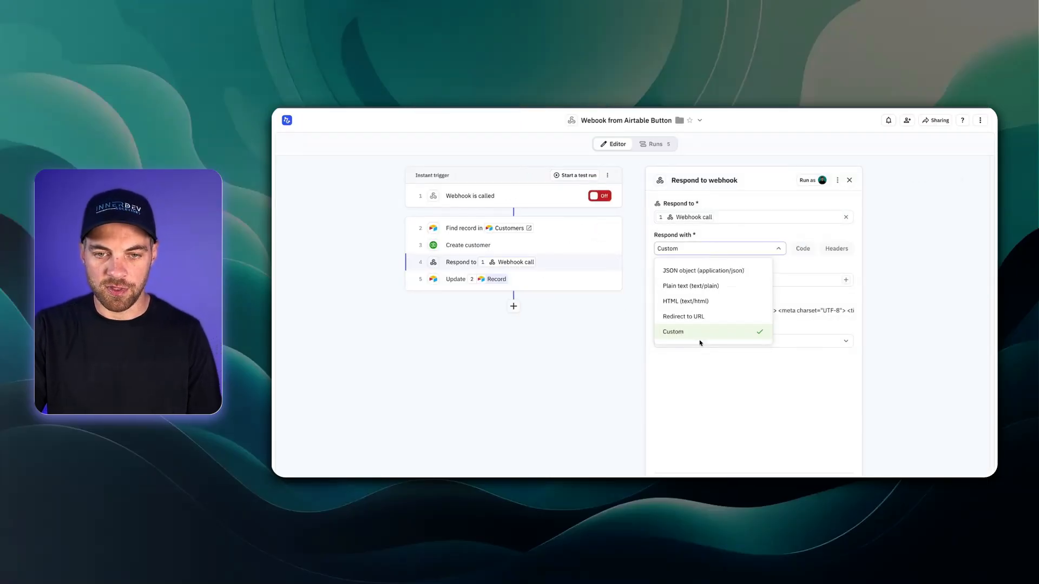
pyautogui.click(692, 317)
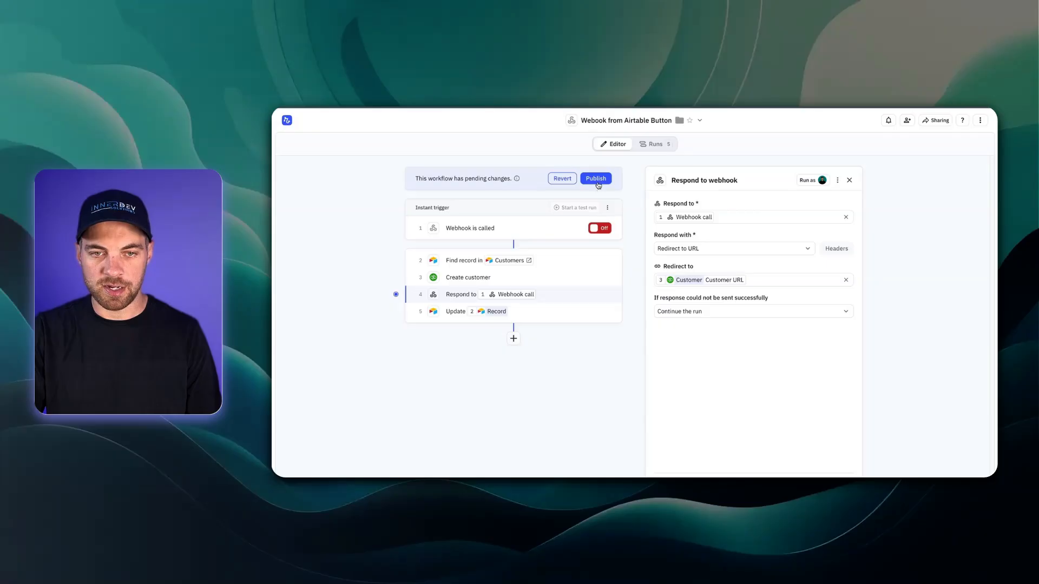
pyautogui.click(597, 181)
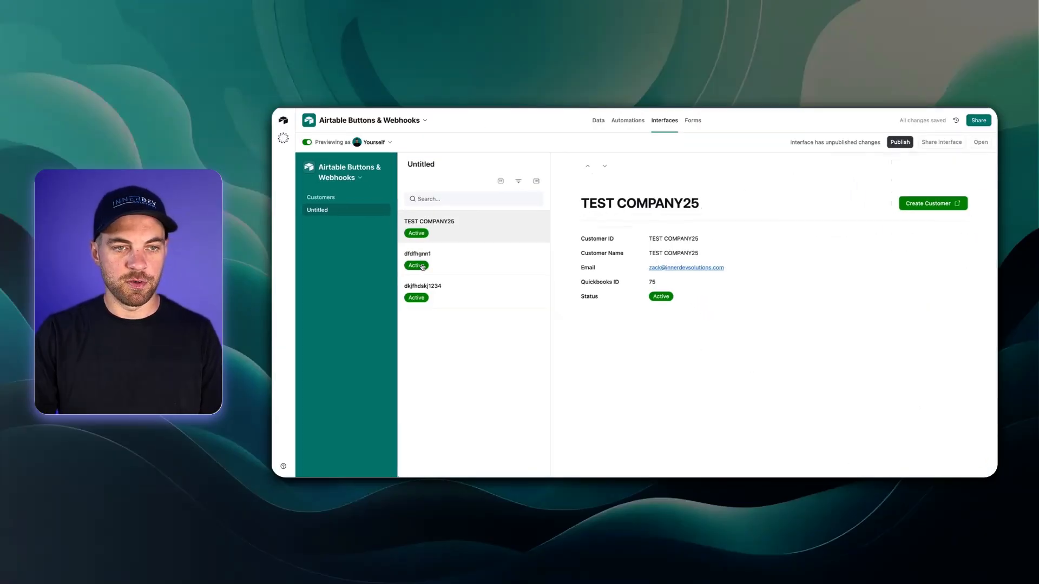
pyautogui.click(484, 298)
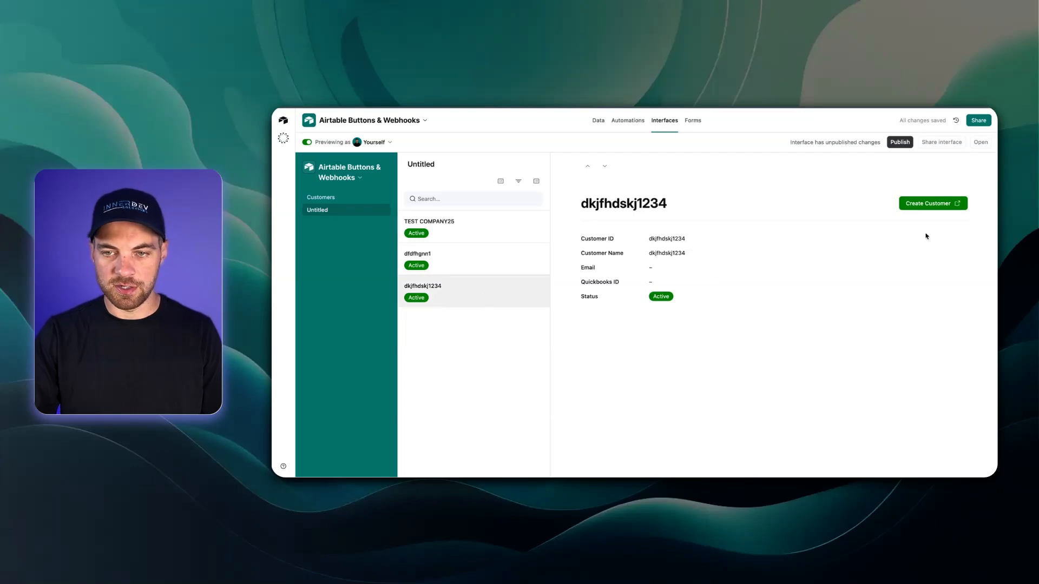
pyautogui.click(938, 204)
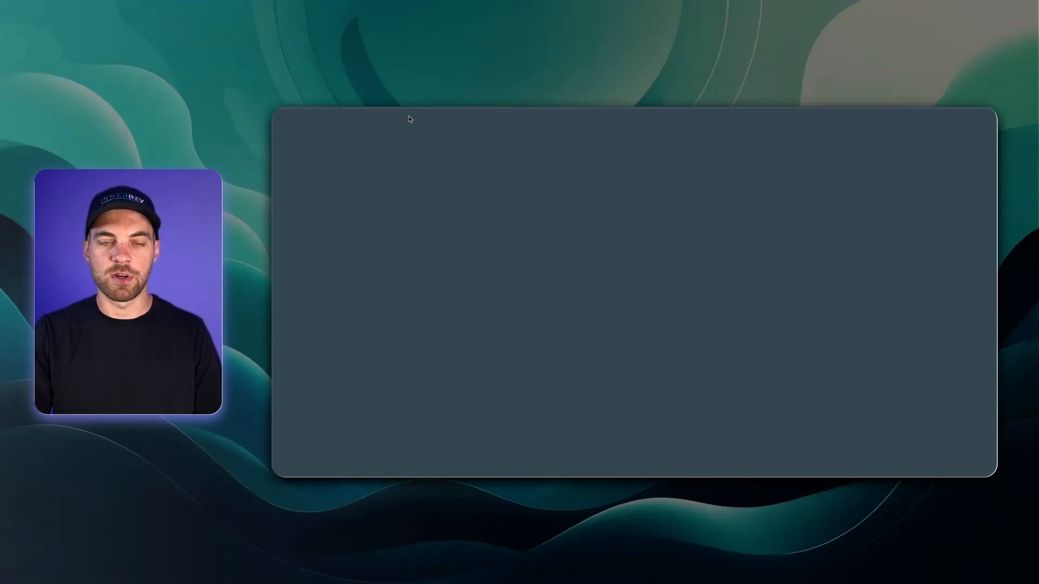